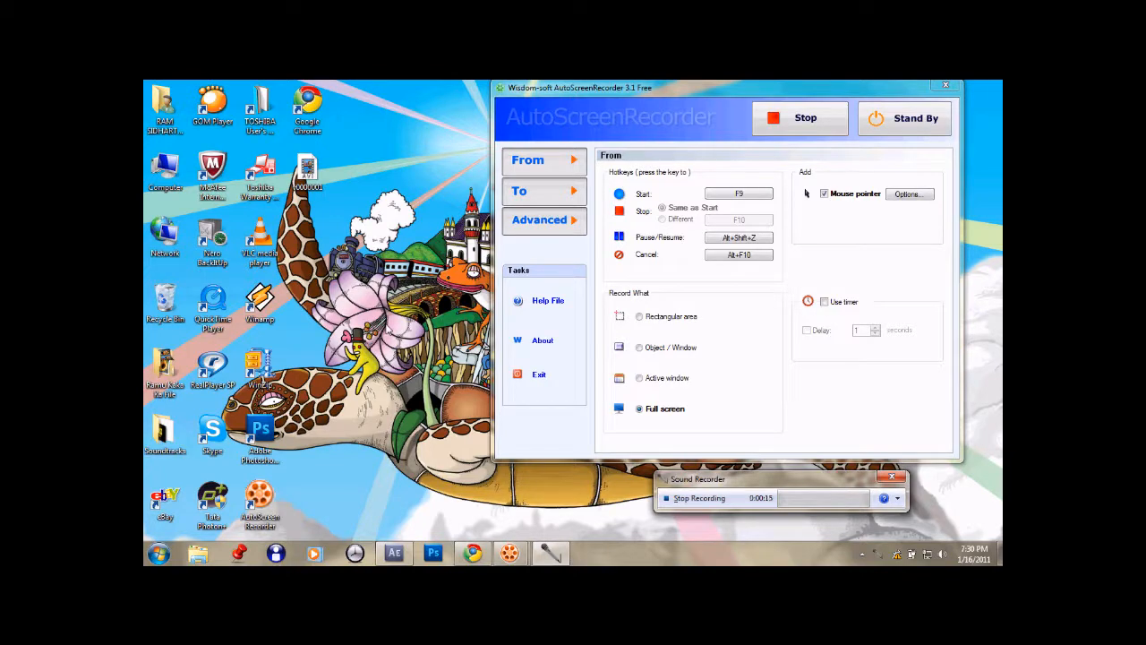
# Step: Switch to After Effects and look over the Gas Giant, Ring, Moon 01 and Moon 02 compositions in turn
pyautogui.click(394, 552)
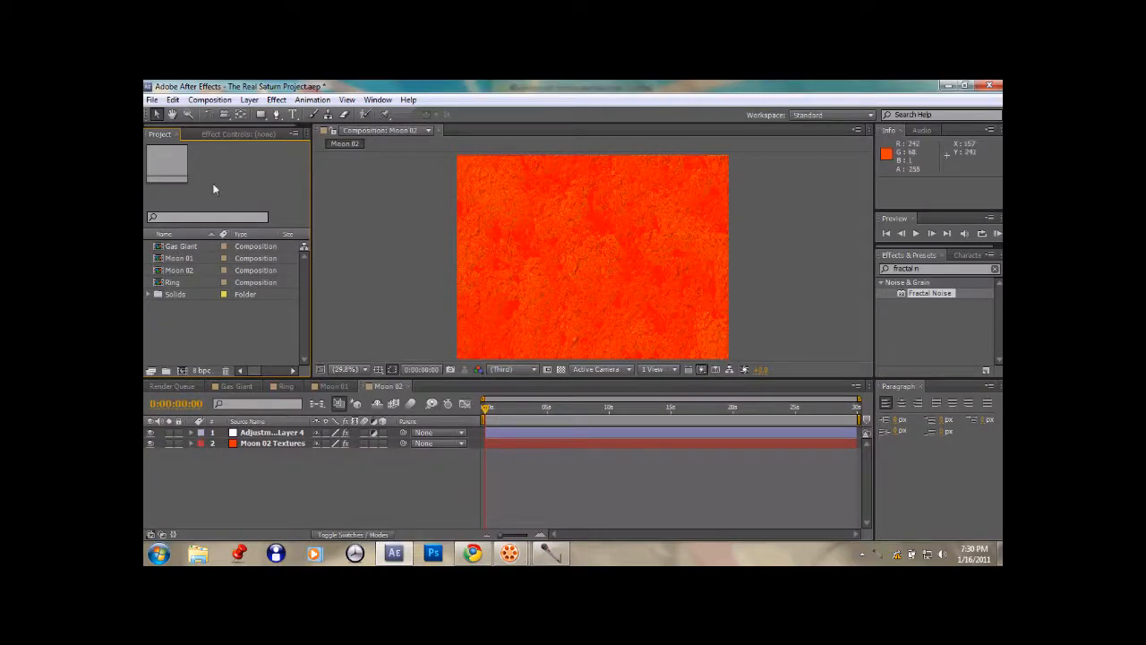
pyautogui.click(240, 387)
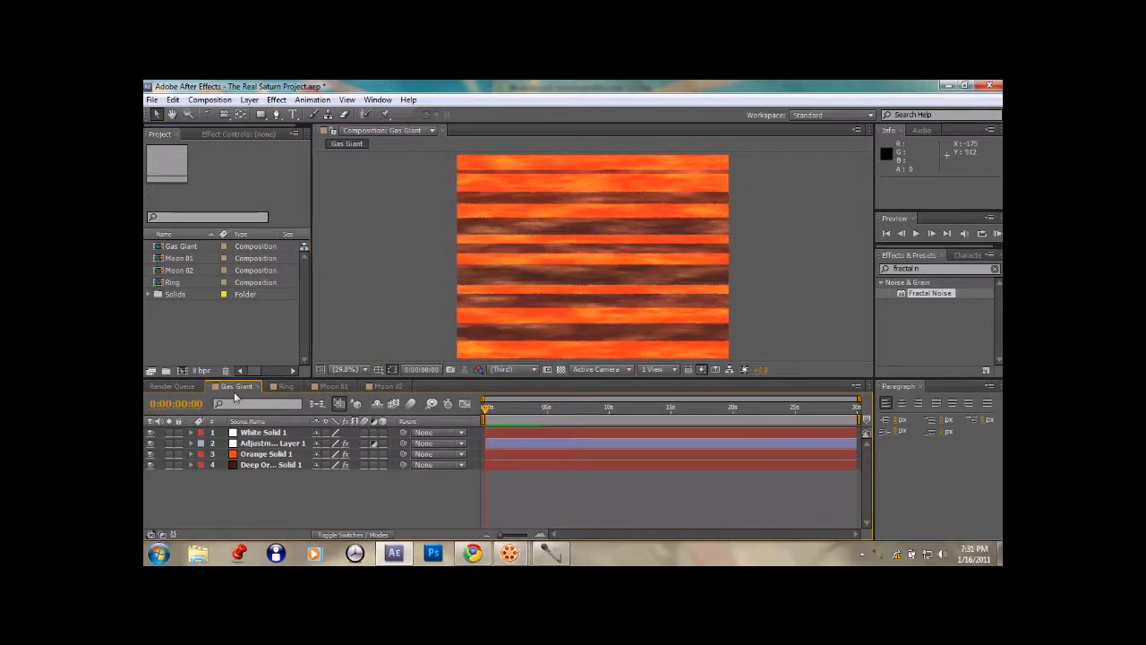
pyautogui.click(281, 387)
pyautogui.click(326, 387)
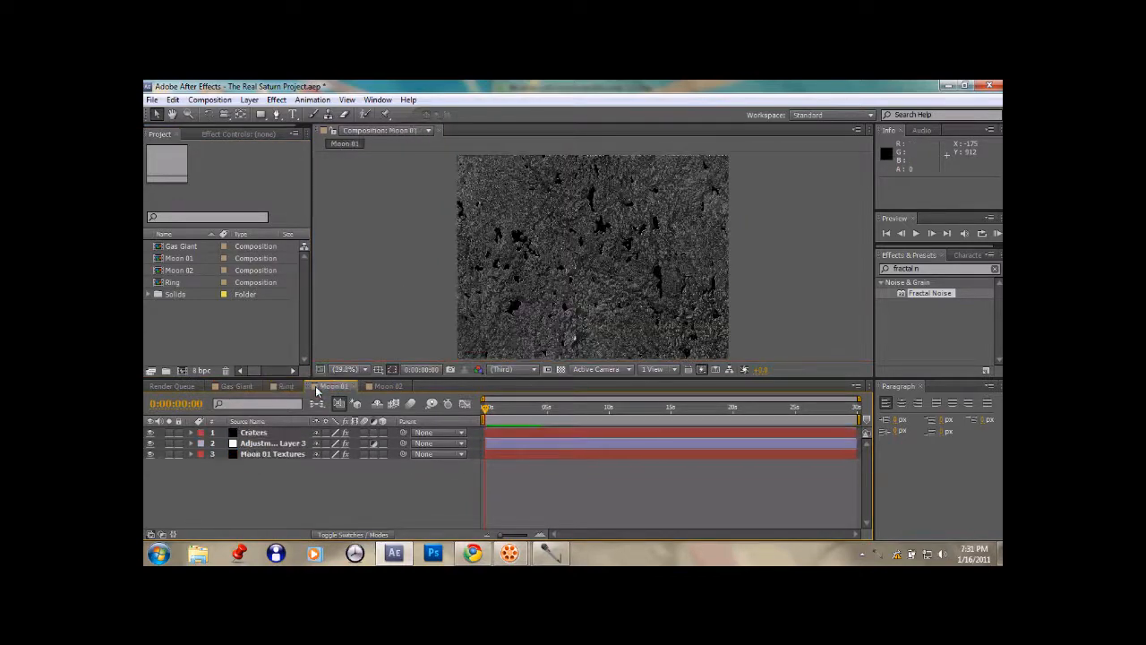
pyautogui.click(377, 388)
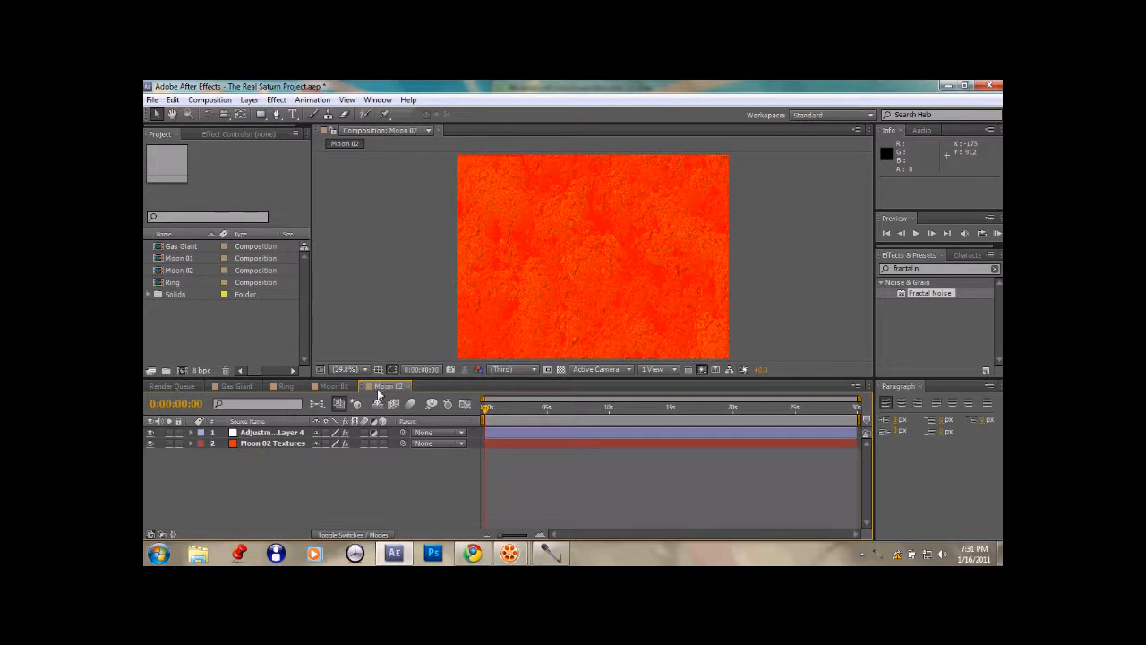
# Step: Create a new composition named "Scenes Composed" with the default HDV 1080 25 settings
pyautogui.rightClick(188, 326)
pyautogui.click(211, 331)
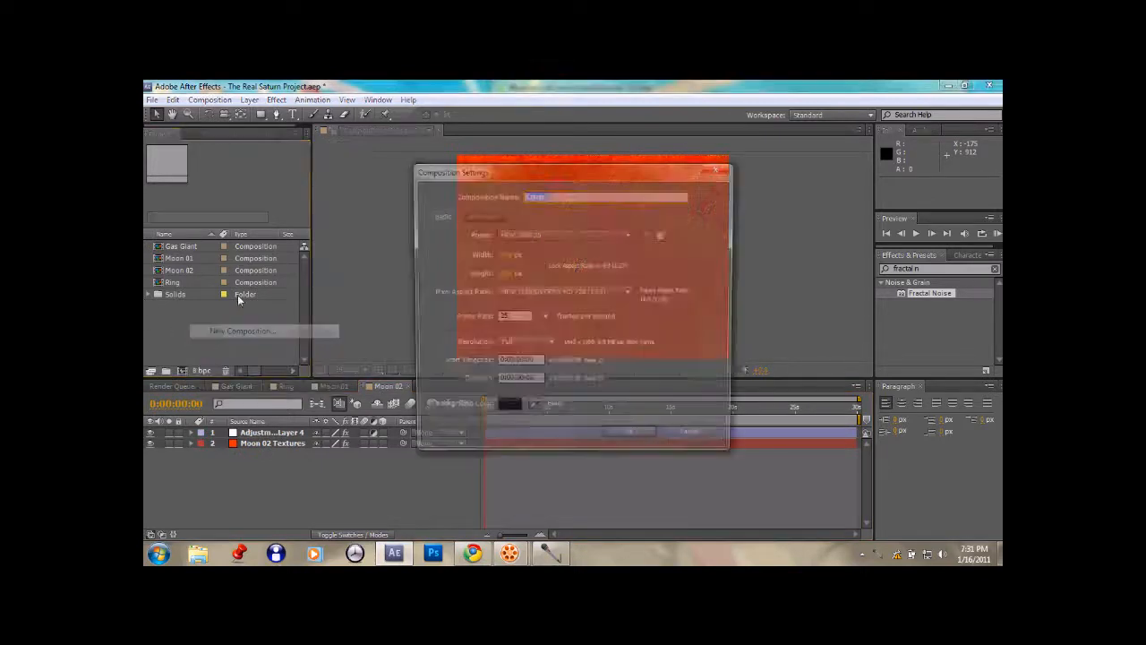
pyautogui.press('BackSpace')
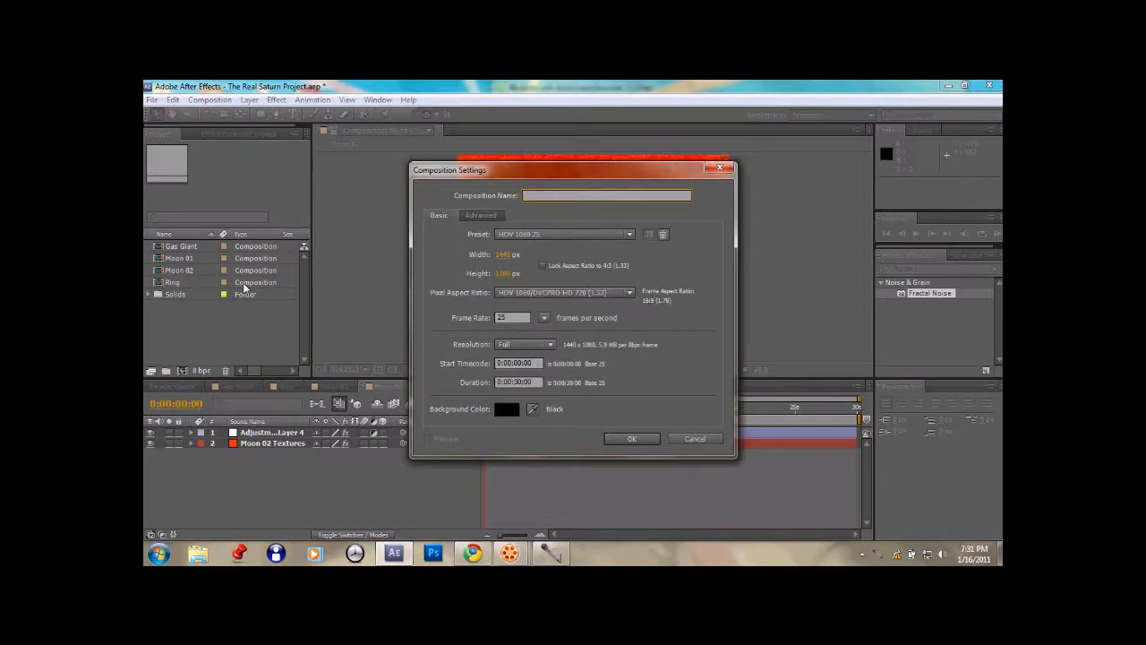
pyautogui.write('Scenes Composed')
pyautogui.click(631, 438)
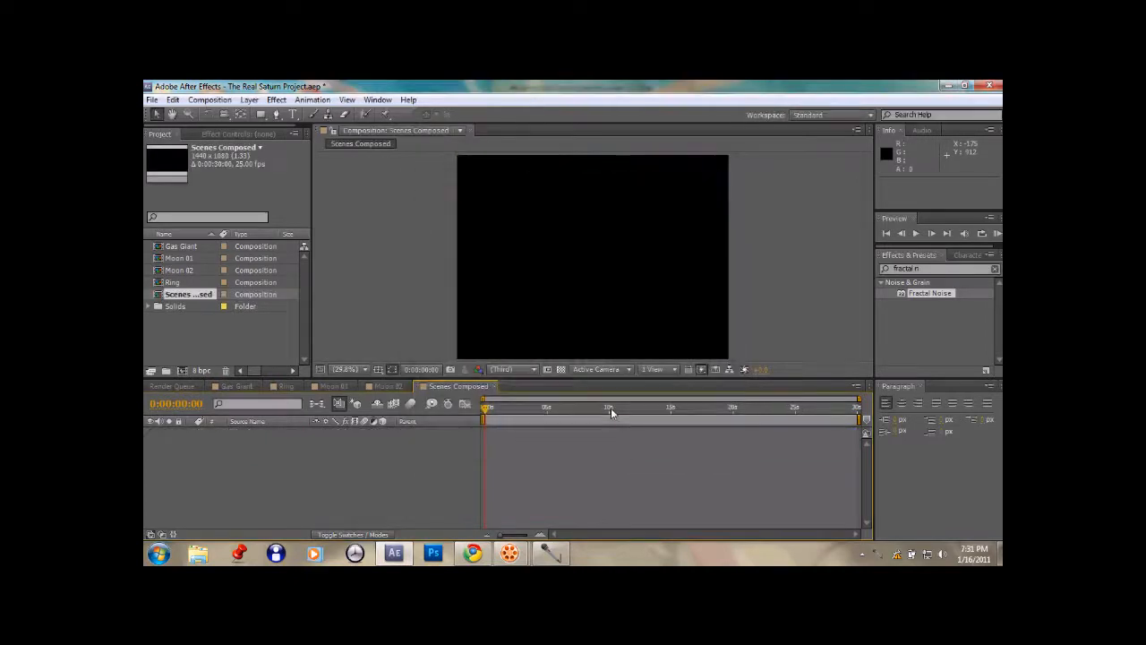
# Step: Add a black, composition-sized solid named "Stars" to Scenes Composed
pyautogui.rightClick(402, 478)
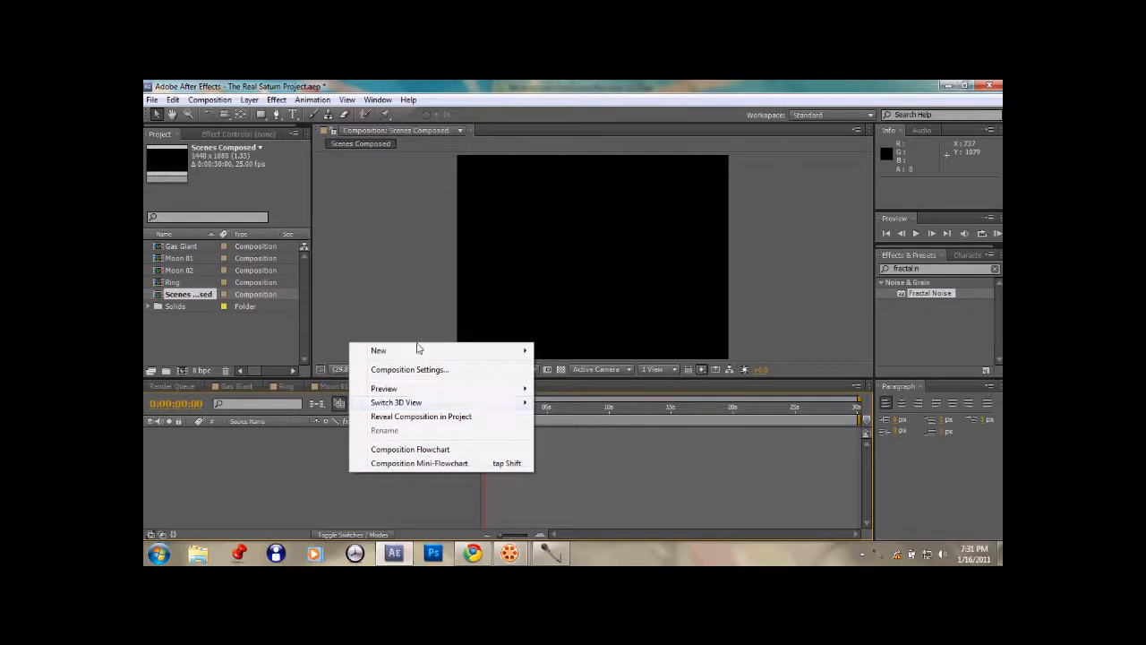
pyautogui.moveTo(423, 351)
pyautogui.click(562, 384)
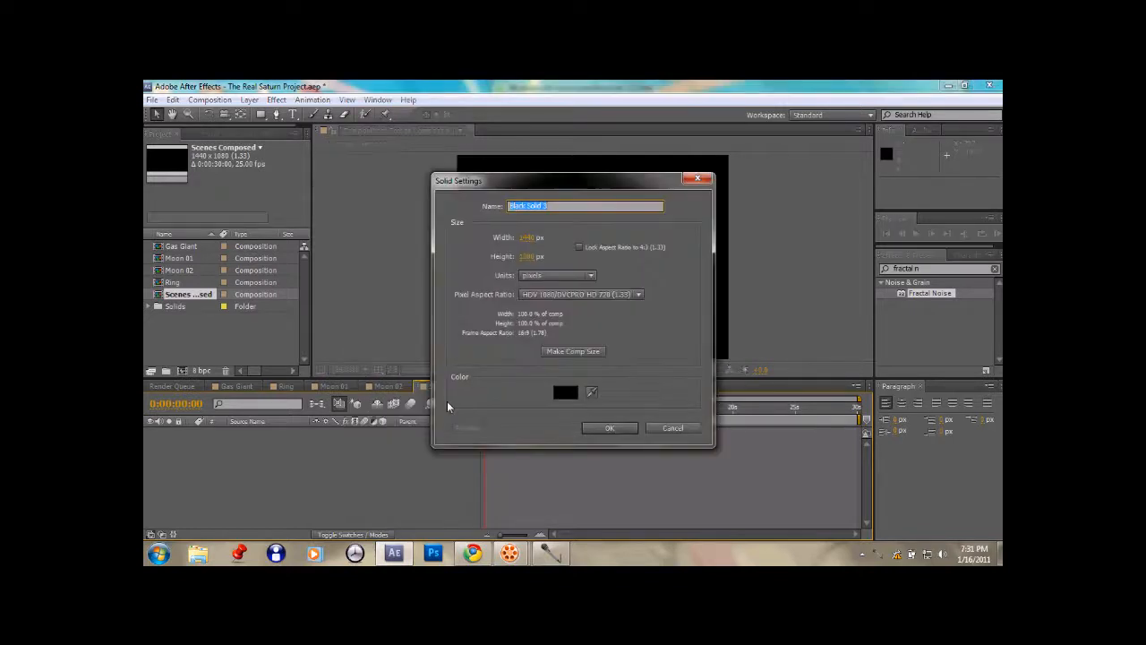
pyautogui.press('BackSpace')
pyautogui.write('Stars')
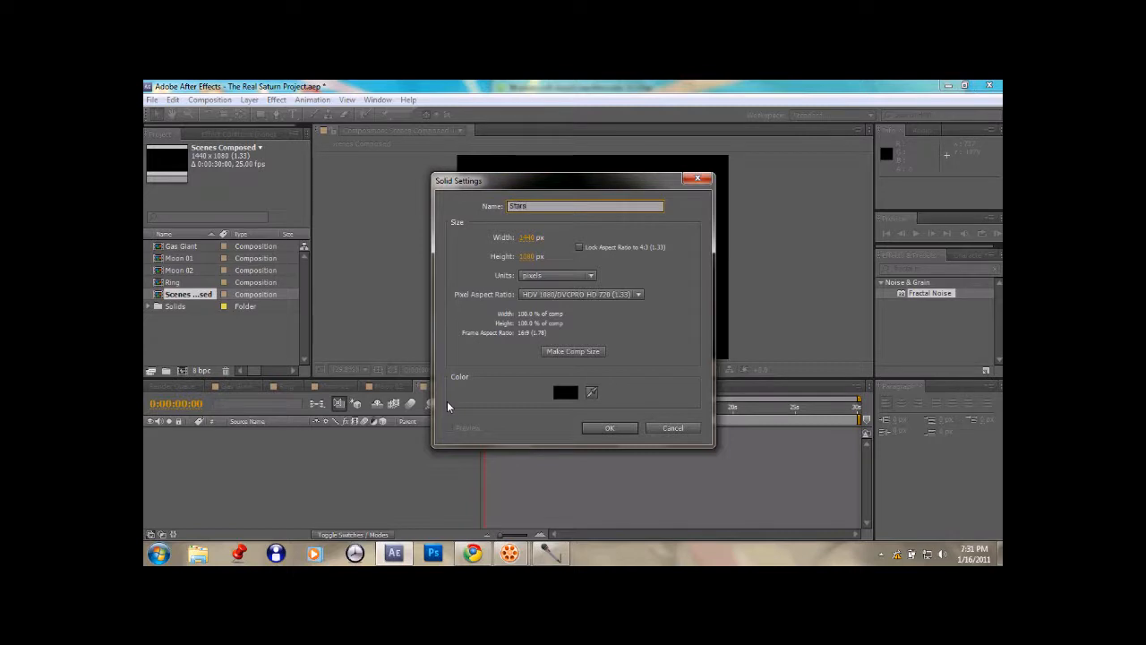
pyautogui.click(555, 351)
pyautogui.click(610, 428)
# Step: Apply Fractal Noise to the Stars solid with contrast 150 and brightness -90
pyautogui.moveTo(922, 298); pyautogui.dragTo(598, 261)
pyautogui.click(242, 202)
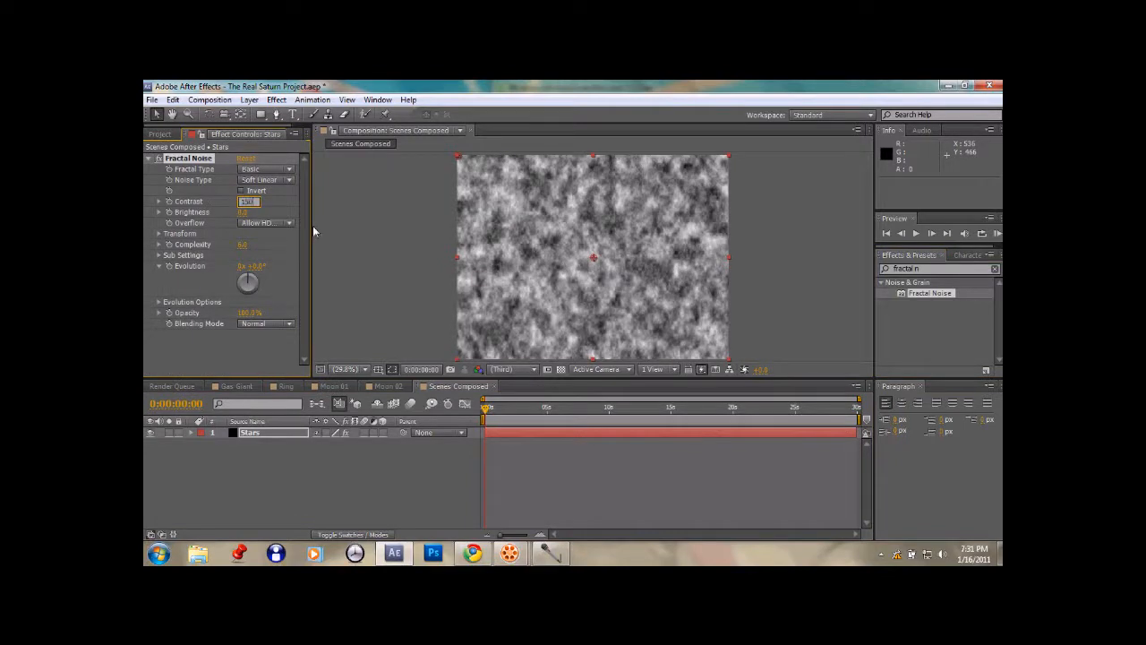
pyautogui.click(276, 194)
pyautogui.click(244, 212)
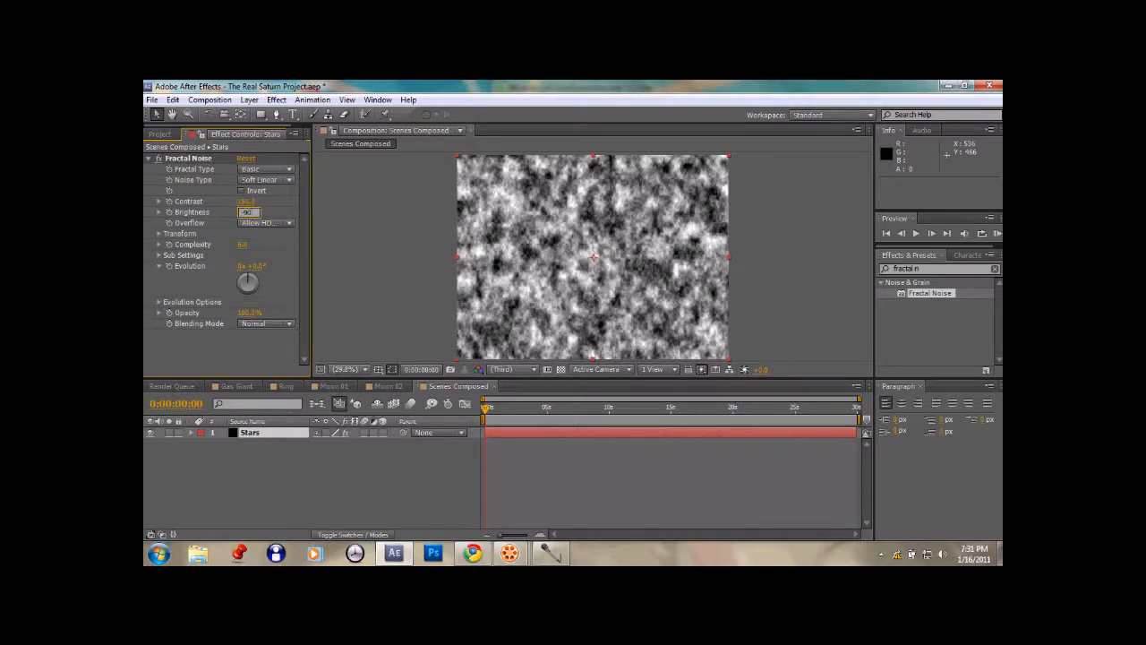
pyautogui.click(283, 211)
# Step: Set the Fractal Noise transform scale on the Stars layer to 2 and collapse the effect's settings
pyautogui.click(166, 235)
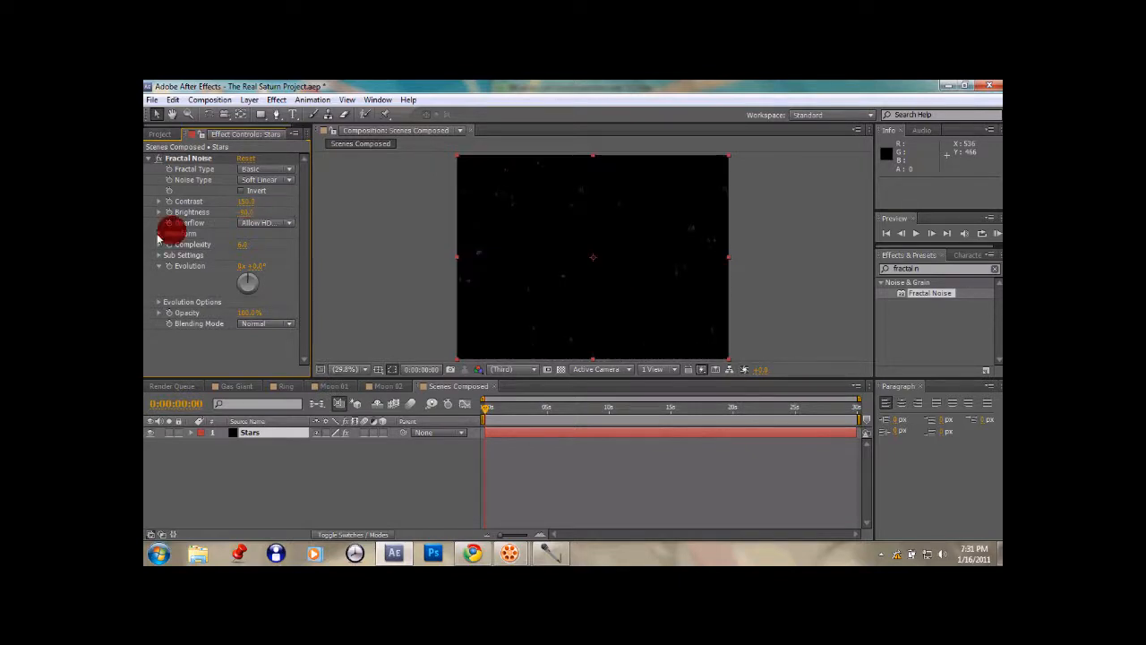
pyautogui.click(247, 266)
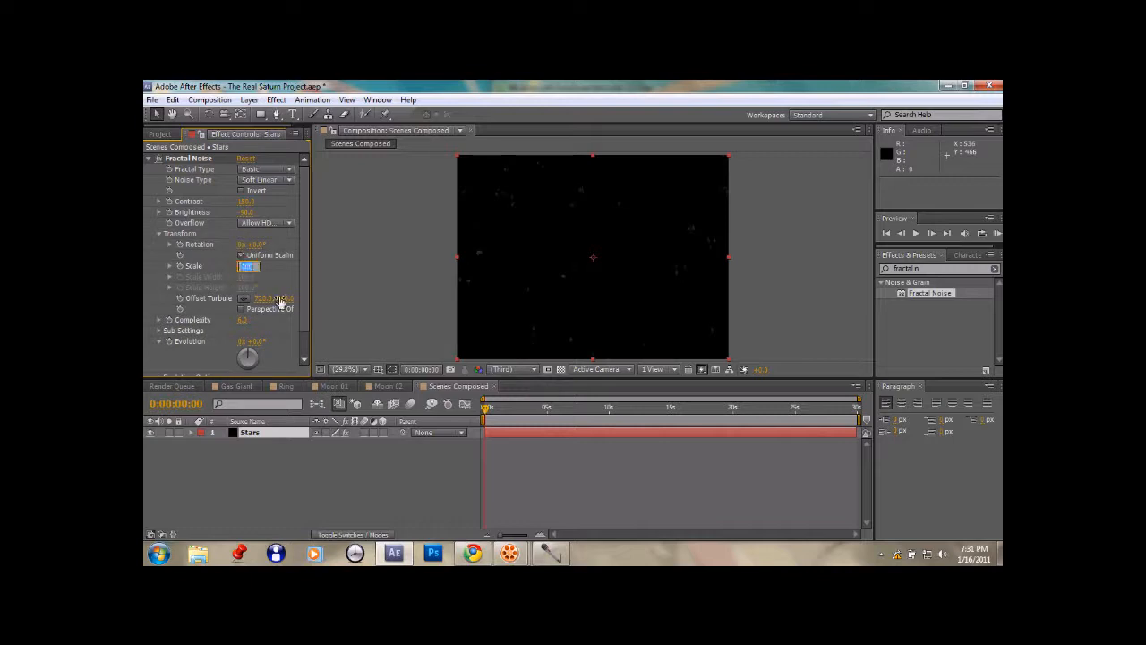
pyautogui.write('20')
pyautogui.click(170, 266)
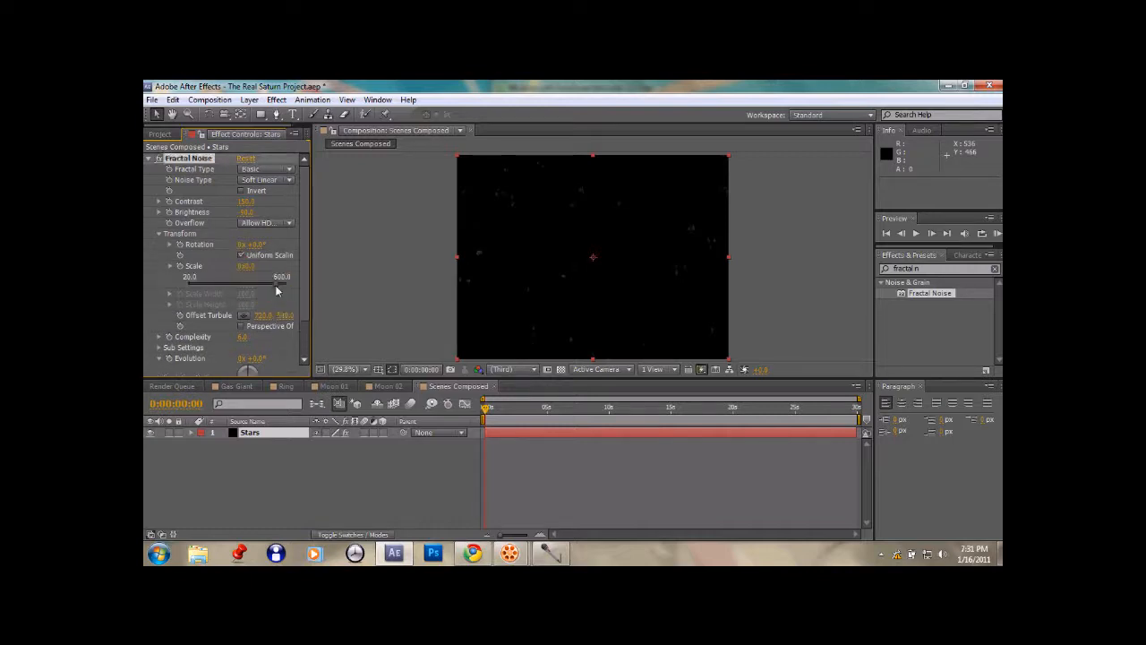
pyautogui.click(275, 286)
pyautogui.click(248, 266)
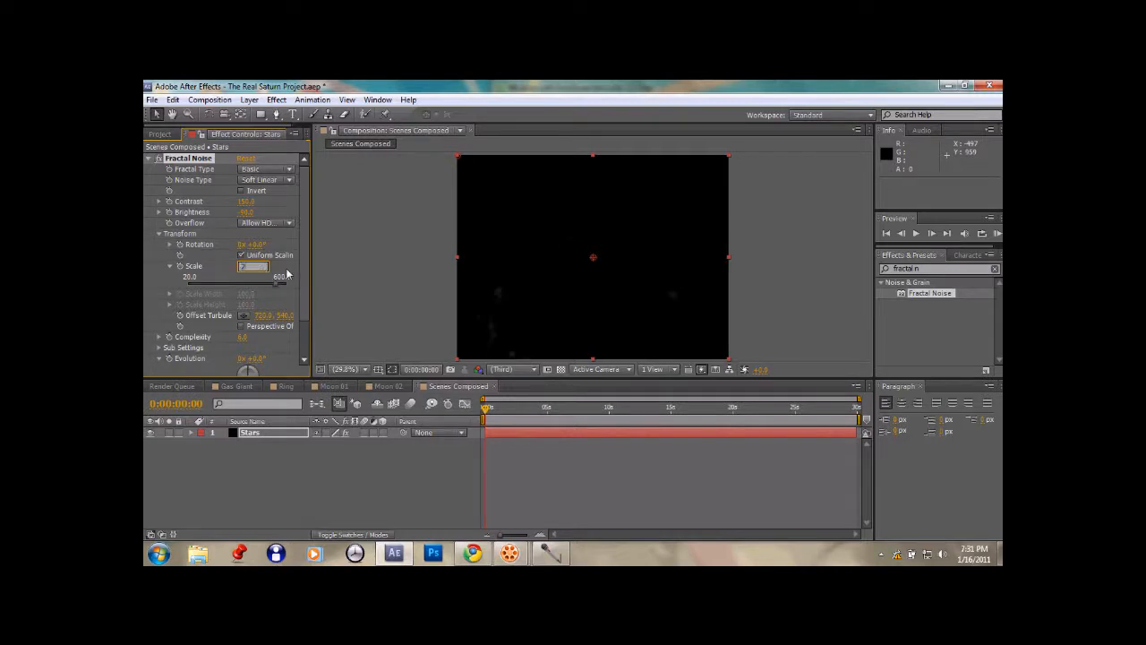
pyautogui.write('2')
pyautogui.click(274, 265)
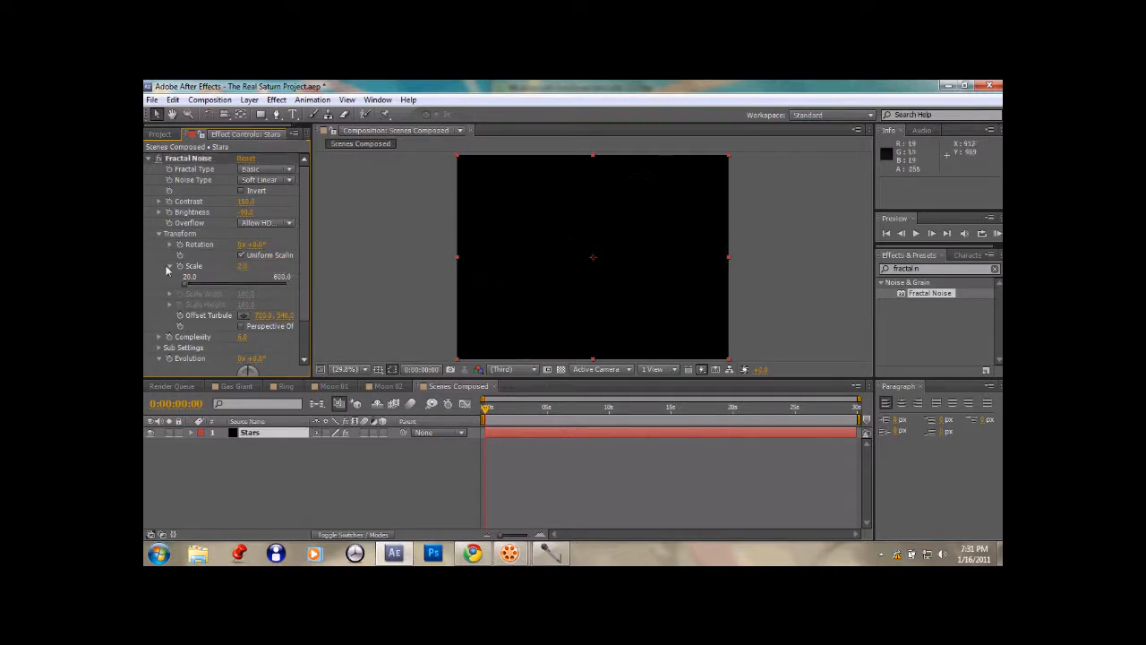
pyautogui.click(170, 266)
pyautogui.click(159, 234)
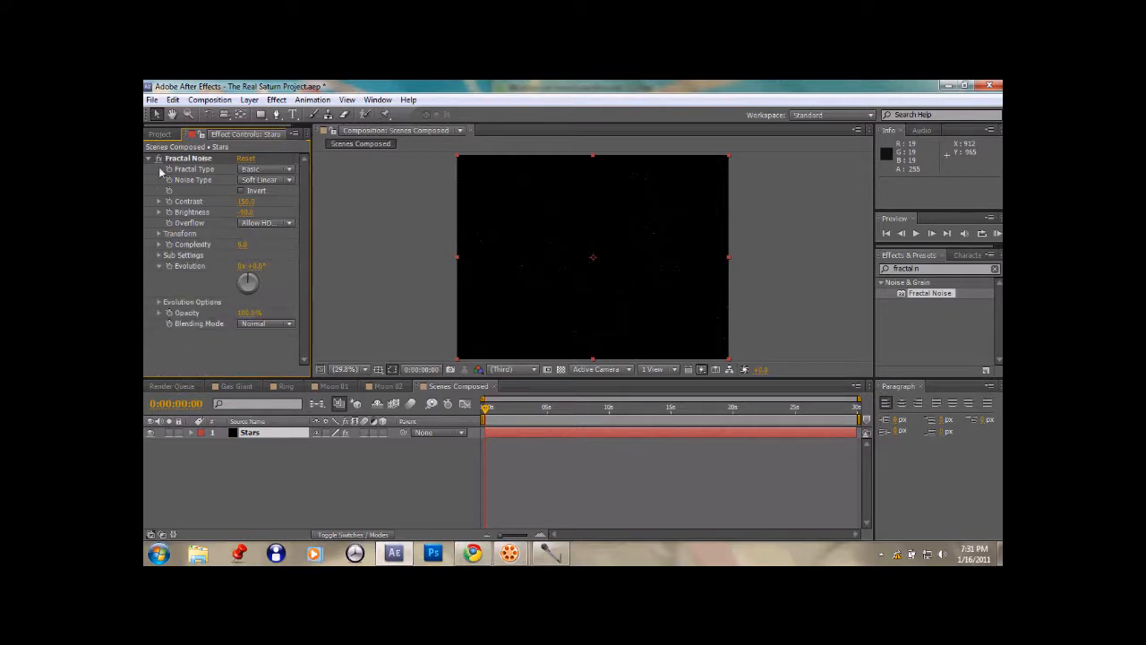
pyautogui.click(149, 158)
# Step: Add a black, composition-sized solid named "Dust" above the Stars layer
pyautogui.rightClick(264, 444)
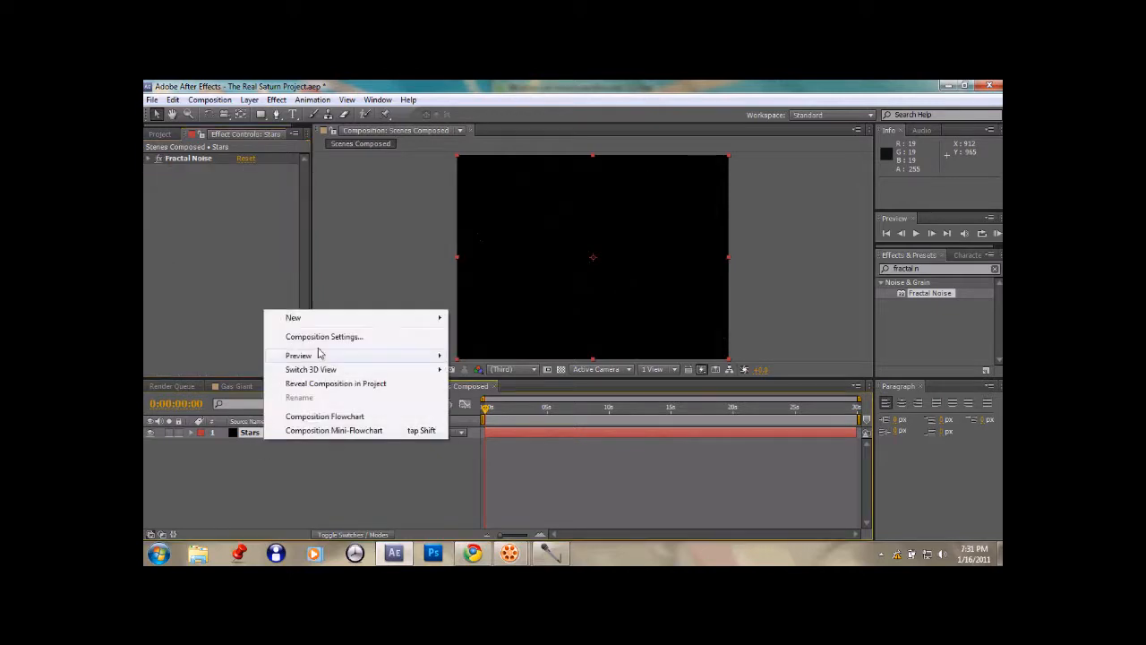
pyautogui.moveTo(318, 320)
pyautogui.click(464, 351)
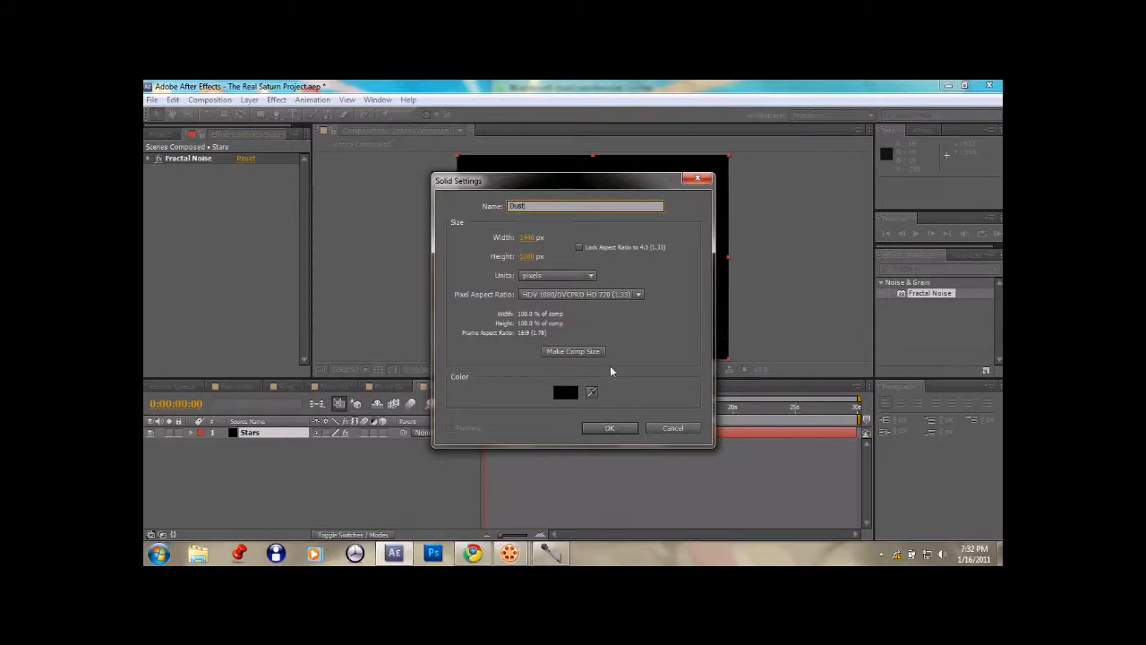
pyautogui.click(585, 352)
pyautogui.click(608, 430)
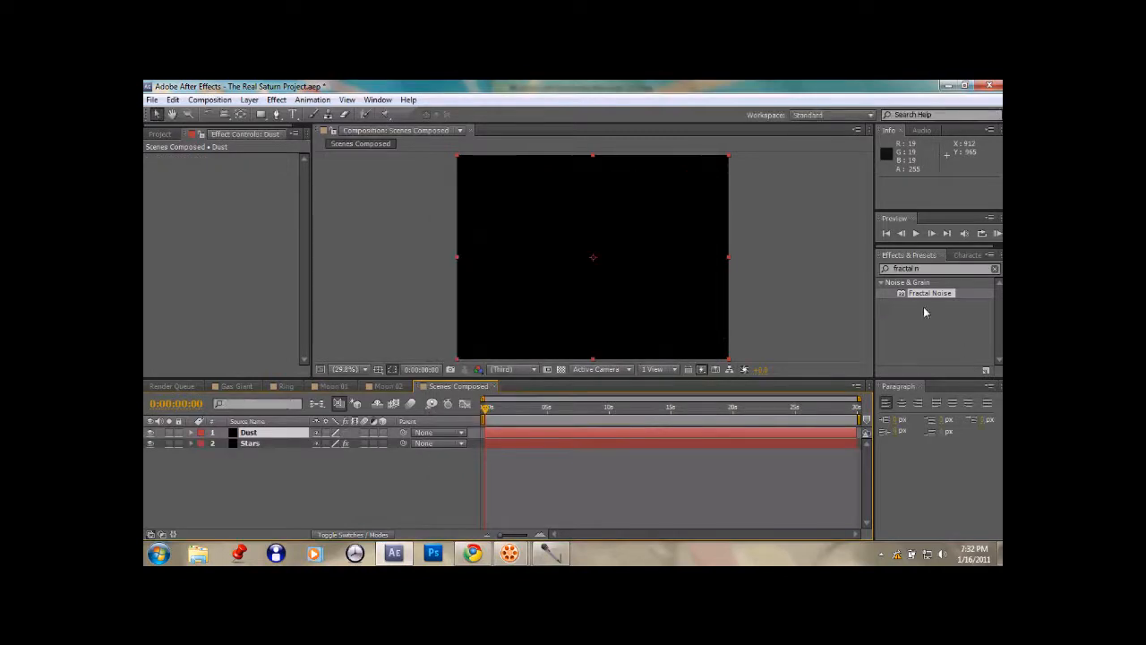
# Step: Apply Fractal Noise to the Dust solid with contrast 200 and brightness -20
pyautogui.moveTo(929, 300); pyautogui.dragTo(564, 287)
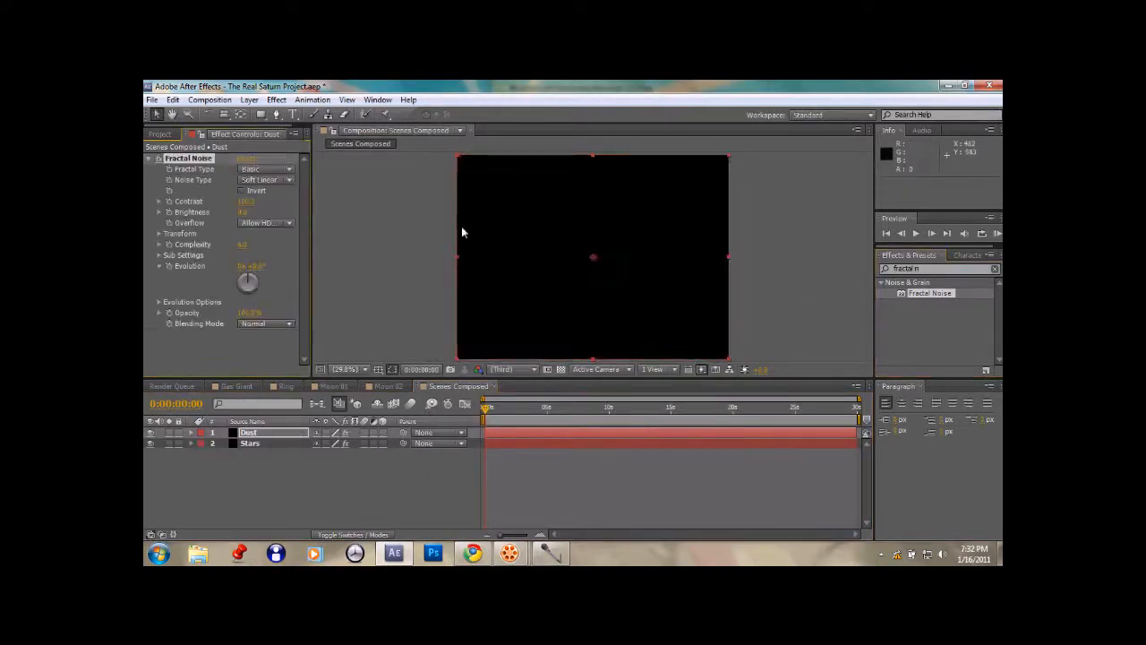
pyautogui.click(249, 203)
pyautogui.write('200')
pyautogui.press('Tab')
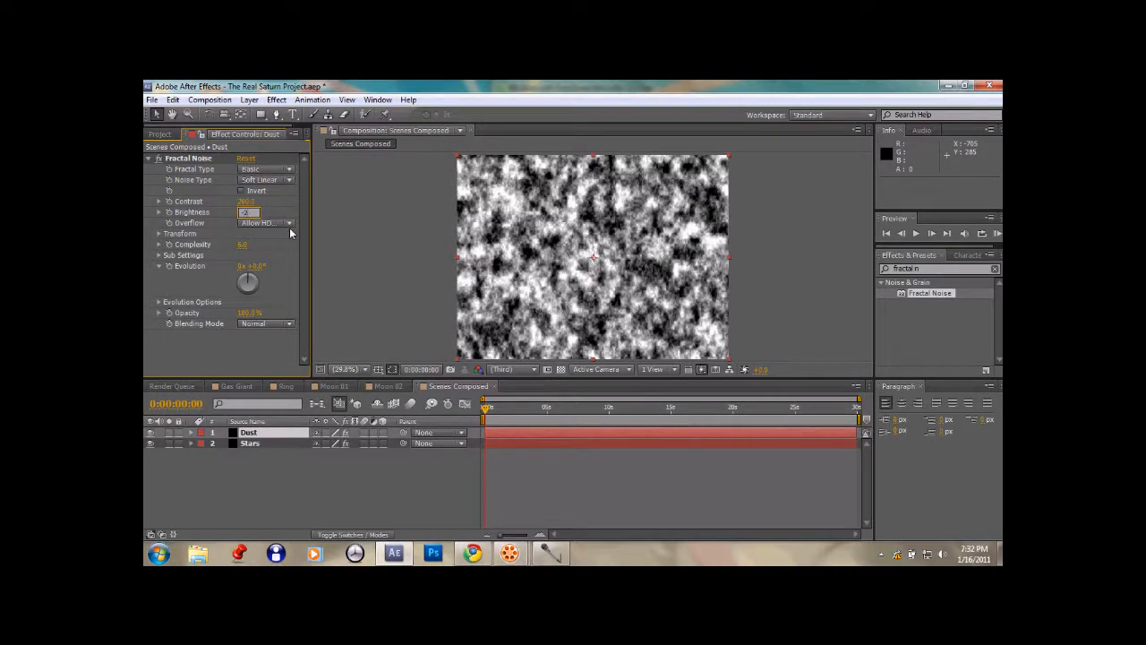
pyautogui.click(269, 206)
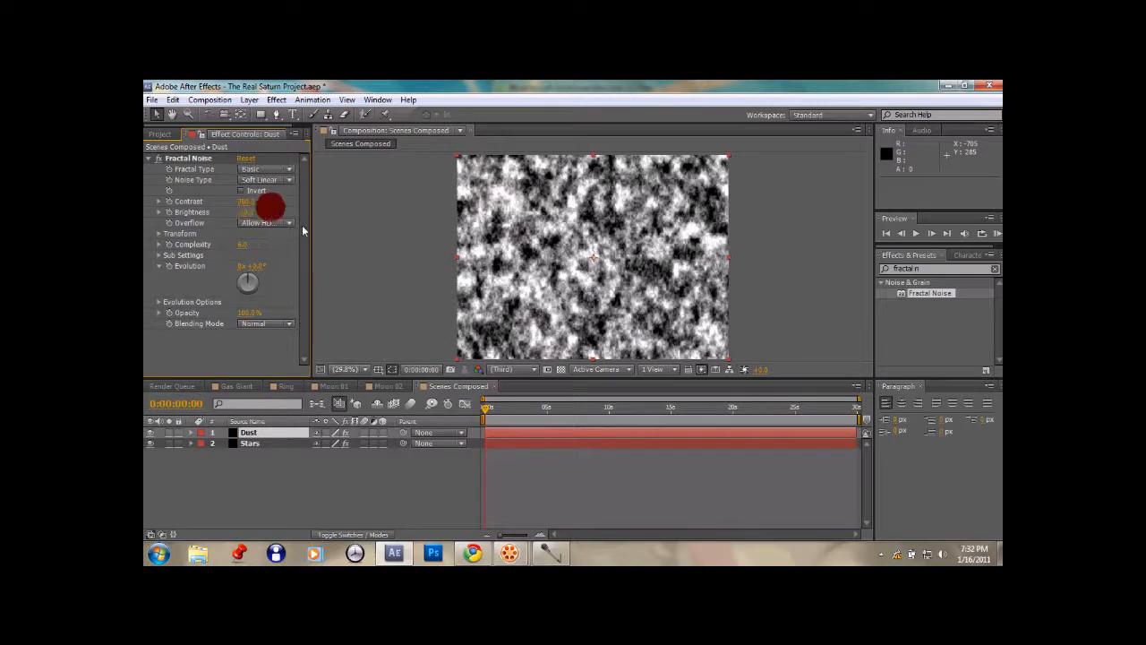
# Step: Set the Dust layer's Fractal Noise scale to 400 and its evolution to 140°, and collapse the effect
pyautogui.click(159, 233)
pyautogui.click(248, 266)
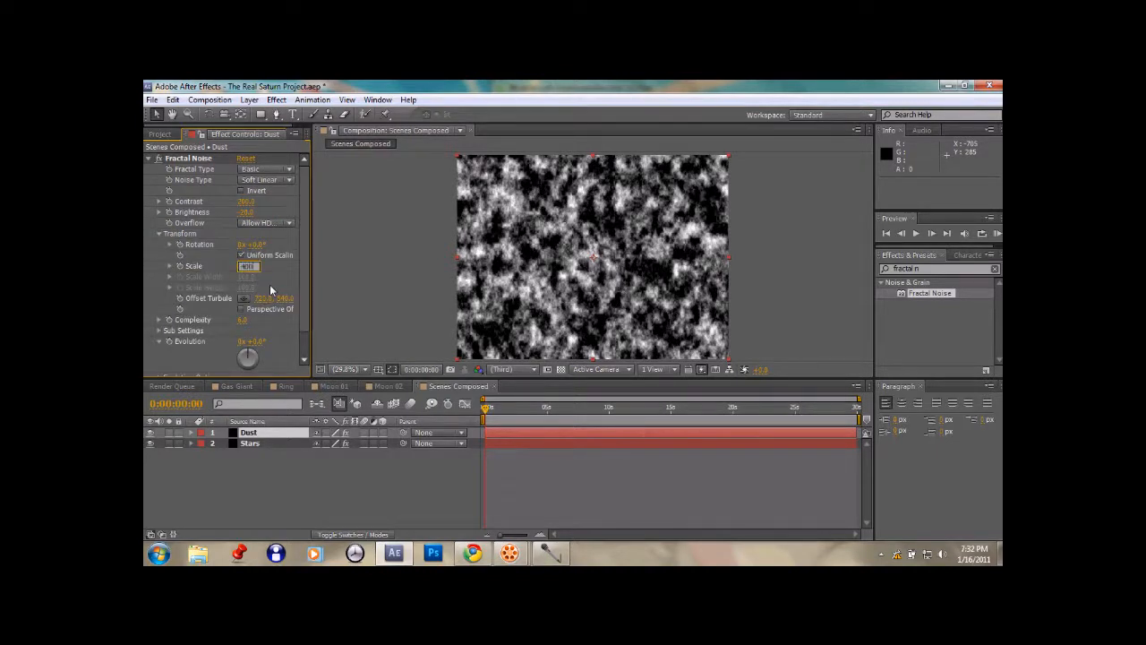
pyautogui.click(273, 268)
pyautogui.click(159, 234)
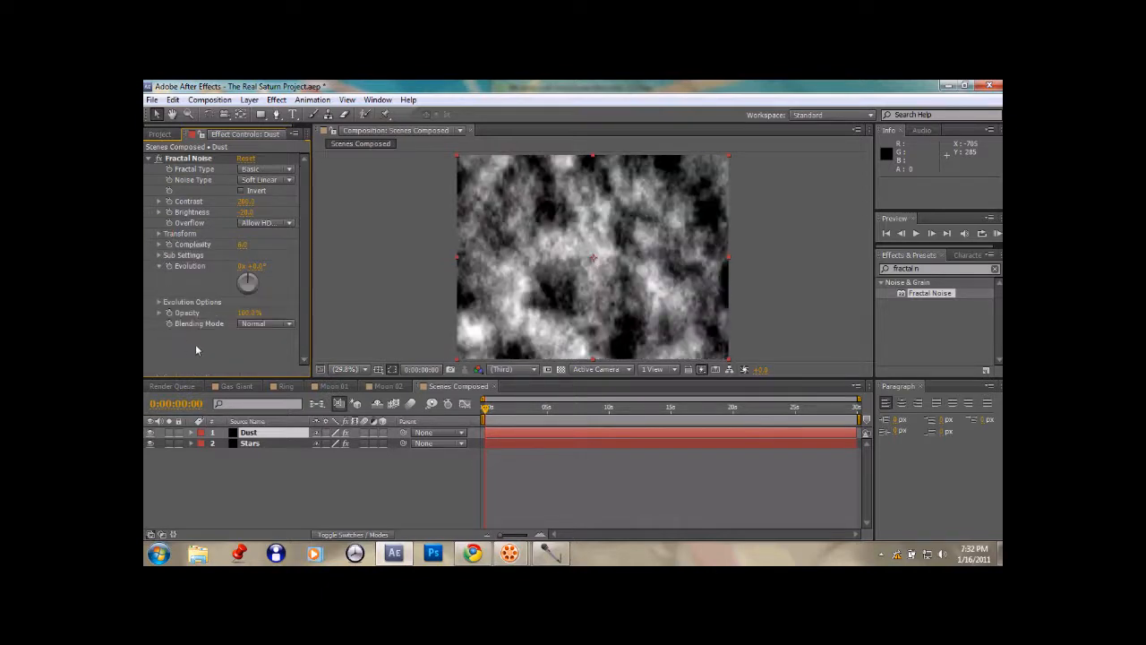
pyautogui.click(253, 266)
pyautogui.write('143')
pyautogui.click(288, 297)
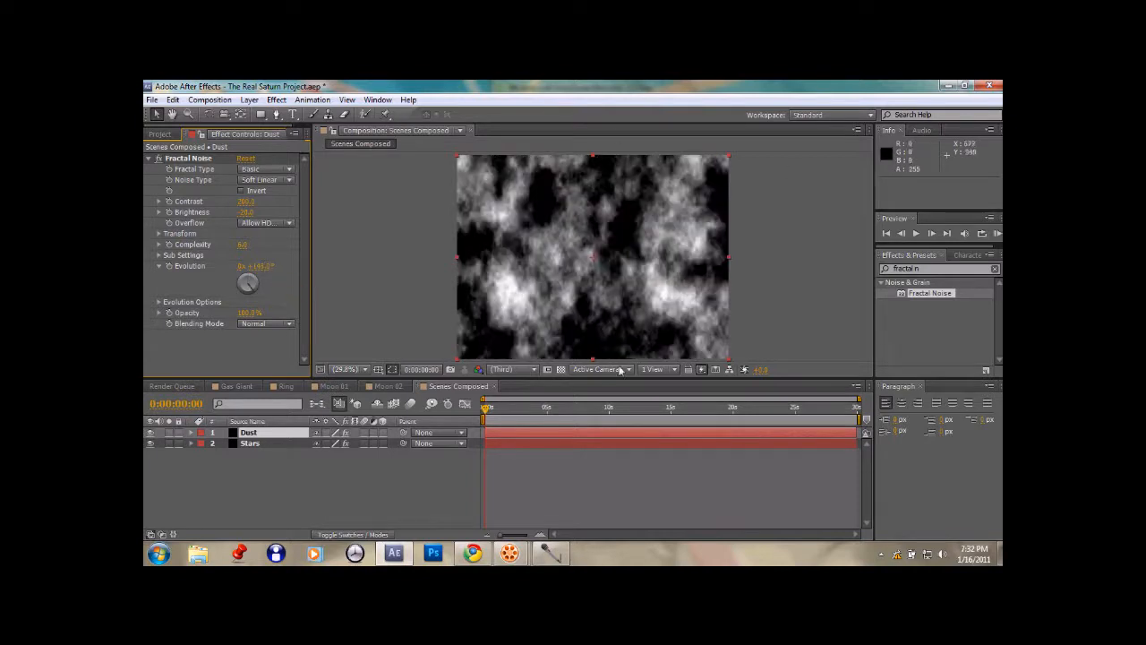
pyautogui.click(149, 159)
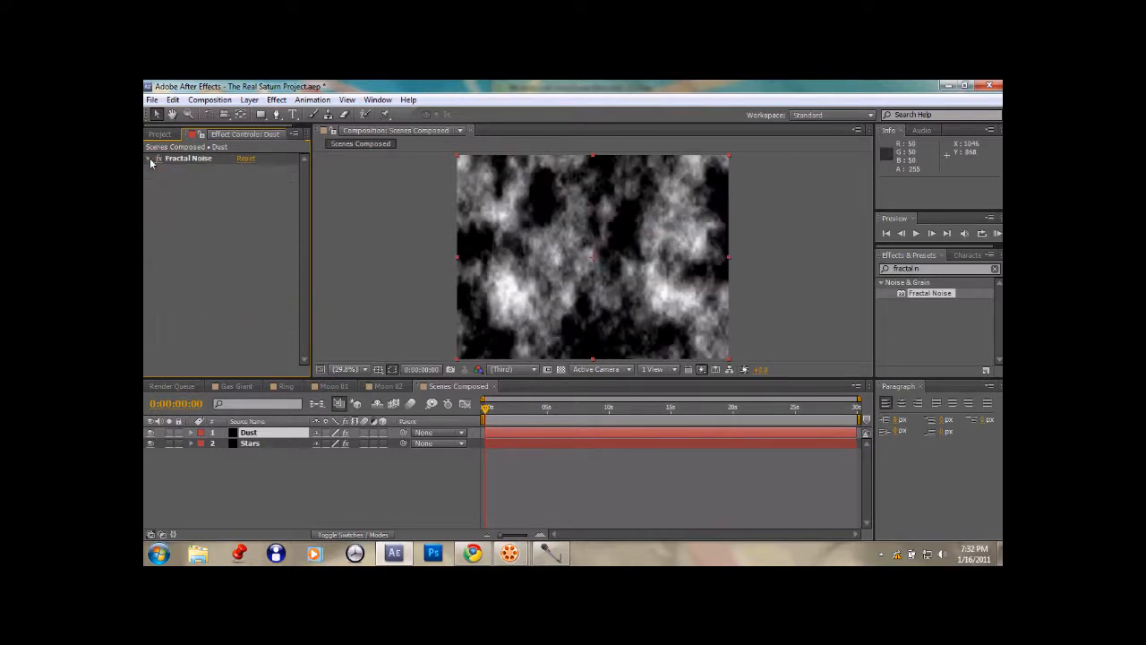
# Step: Apply Curves to the Dust layer and pull the lower part of the RGB curve down to the baseline near mid-range
pyautogui.click(275, 99)
pyautogui.moveTo(327, 223)
pyautogui.click(474, 361)
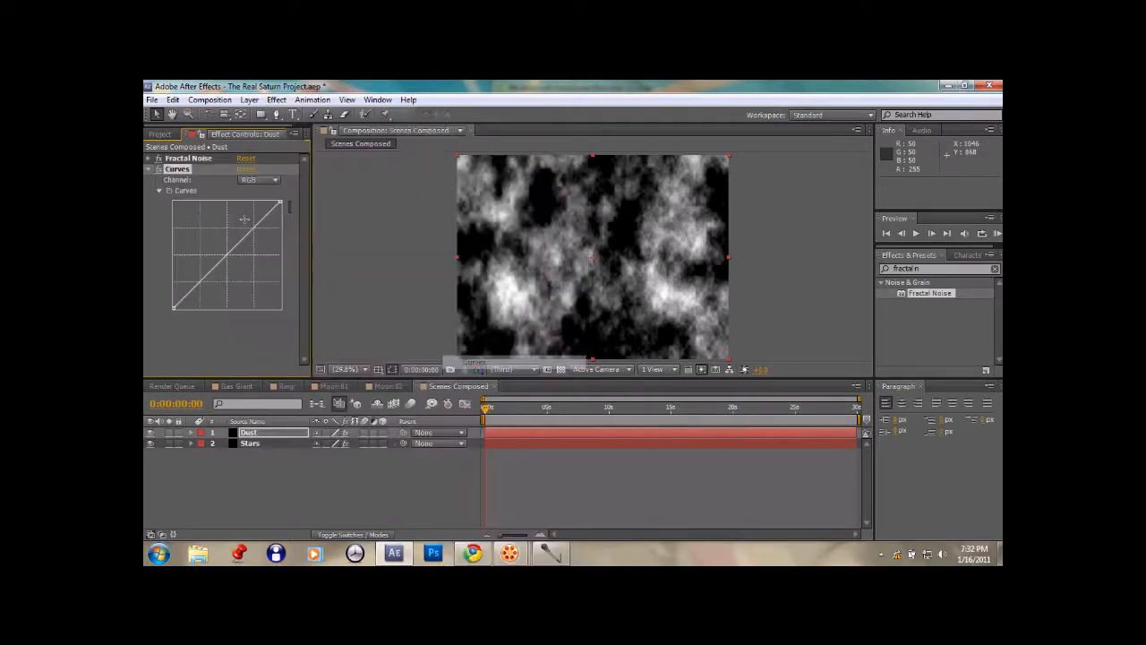
pyautogui.click(269, 183)
pyautogui.click(264, 192)
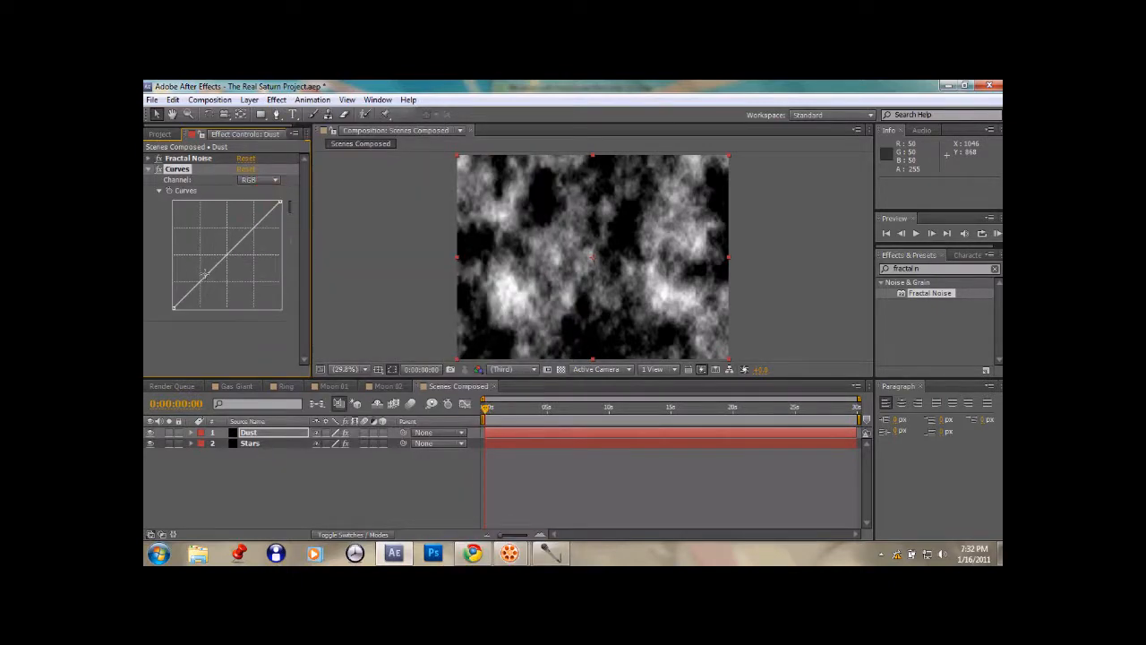
pyautogui.moveTo(204, 275); pyautogui.dragTo(228, 307)
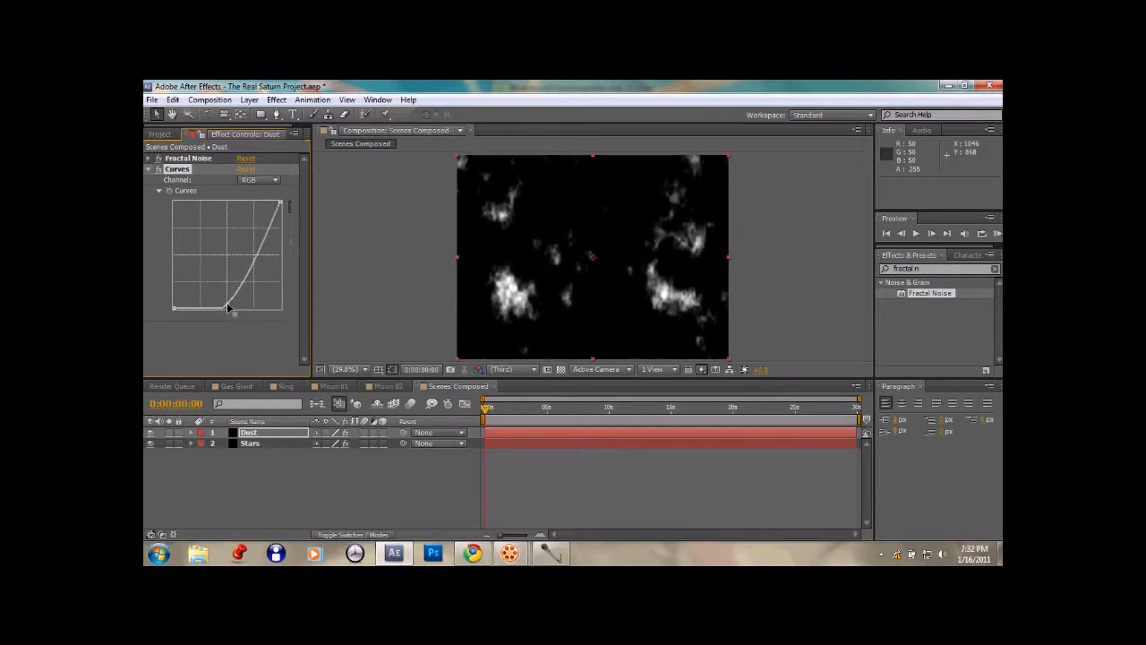
pyautogui.click(151, 171)
# Step: Apply Tint to the Dust layer and map white to a violet-blue colour
pyautogui.click(275, 99)
pyautogui.moveTo(341, 221)
pyautogui.click(496, 547)
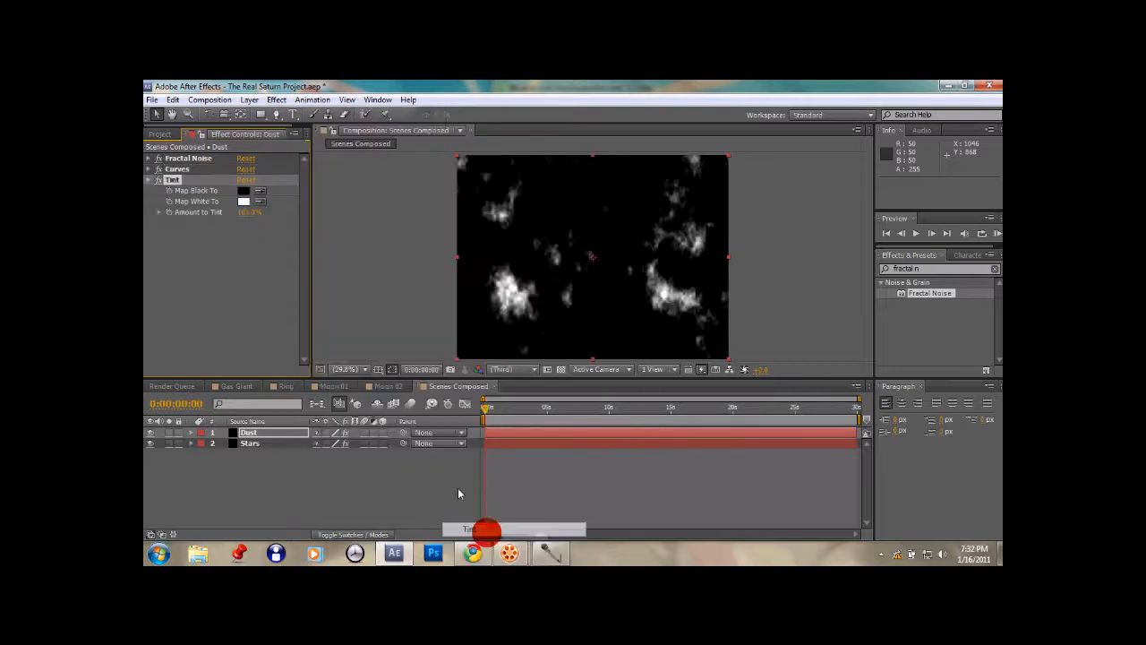
pyautogui.click(244, 201)
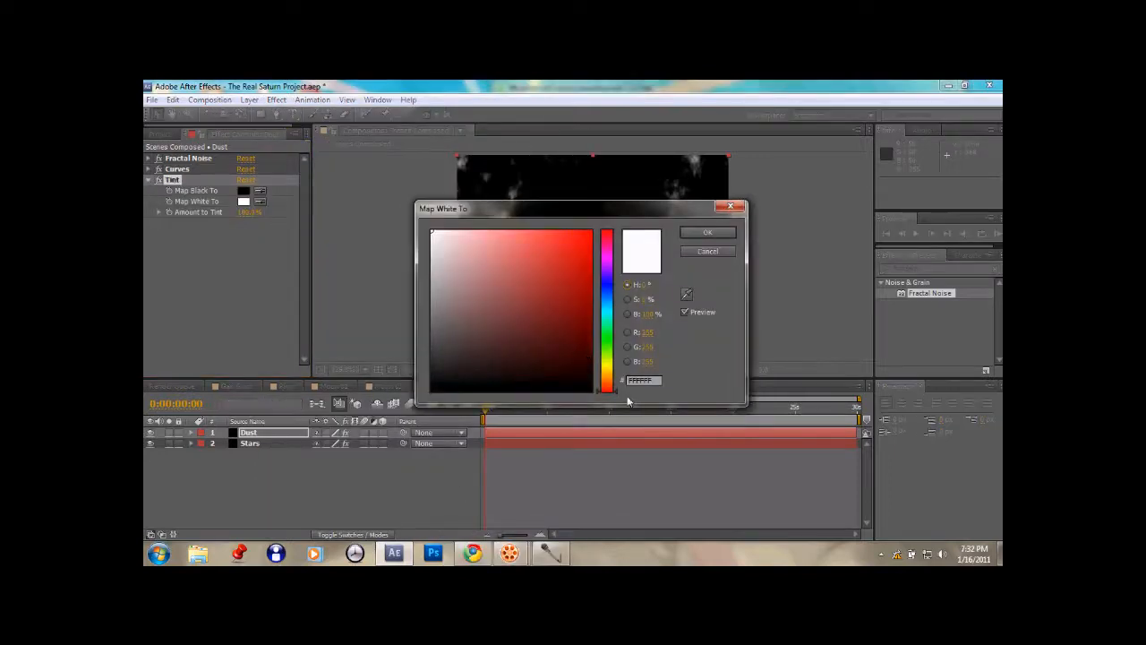
pyautogui.moveTo(613, 392); pyautogui.dragTo(539, 257)
pyautogui.click(695, 233)
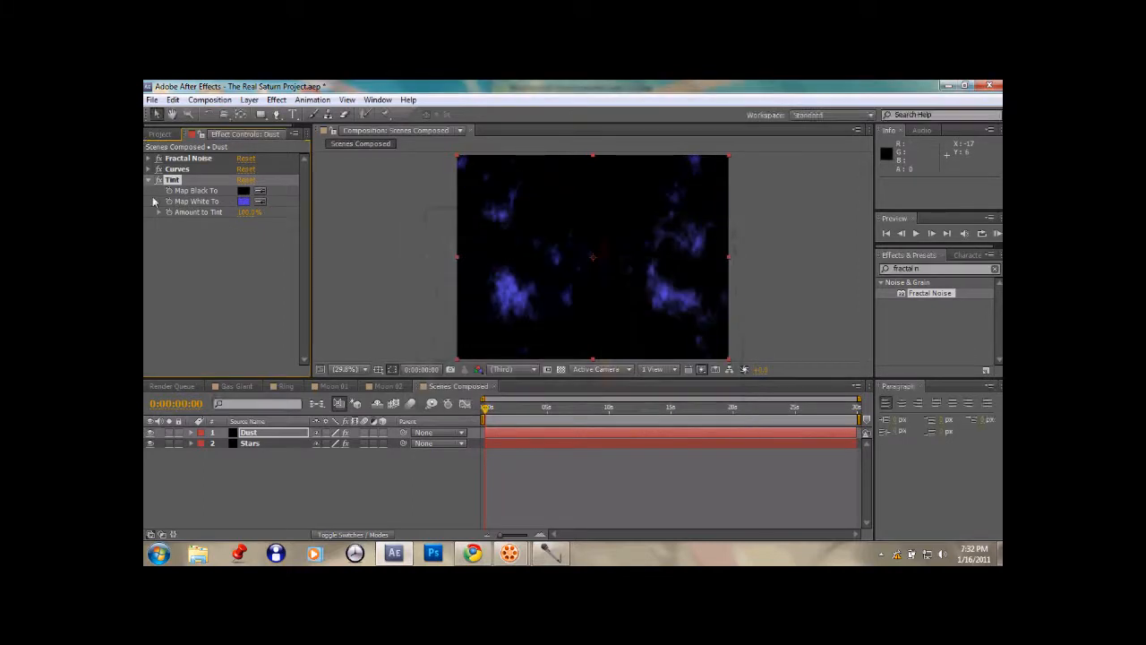
pyautogui.click(149, 181)
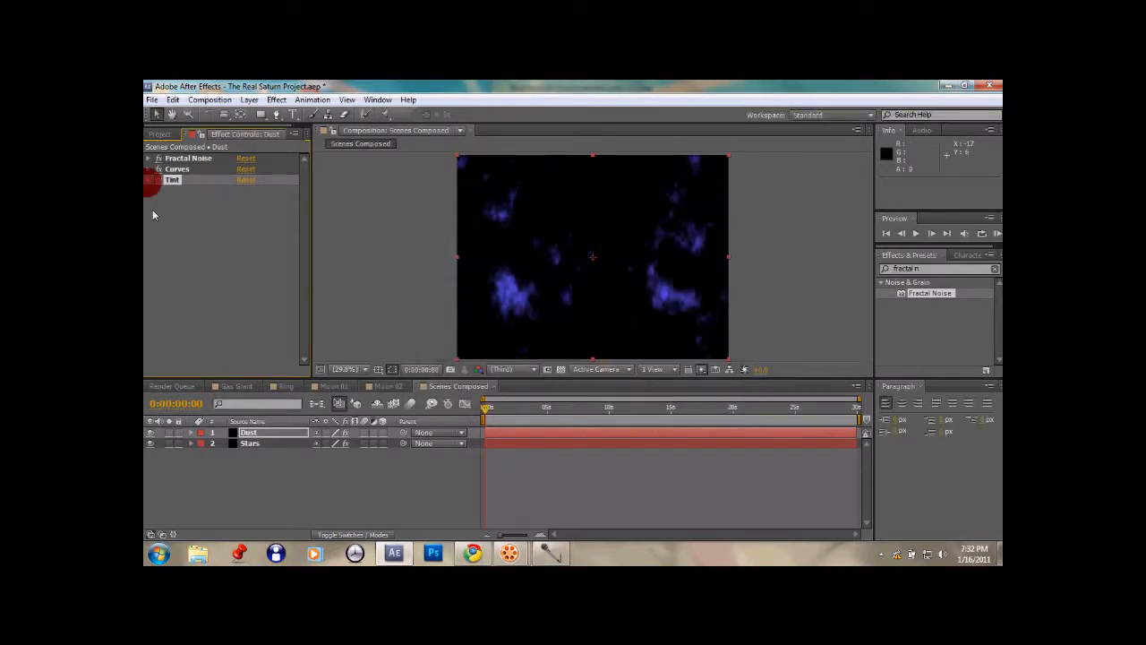
# Step: Set the Dust layer's opacity to 45% and collapse its properties
pyautogui.click(191, 432)
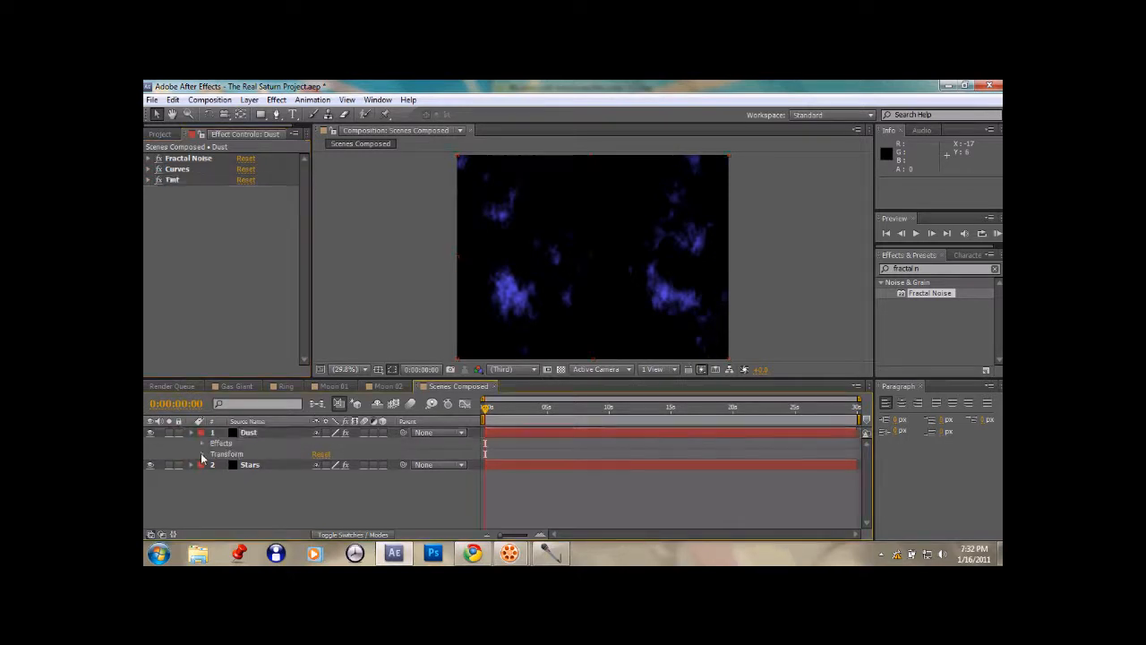
pyautogui.click(202, 454)
pyautogui.click(322, 508)
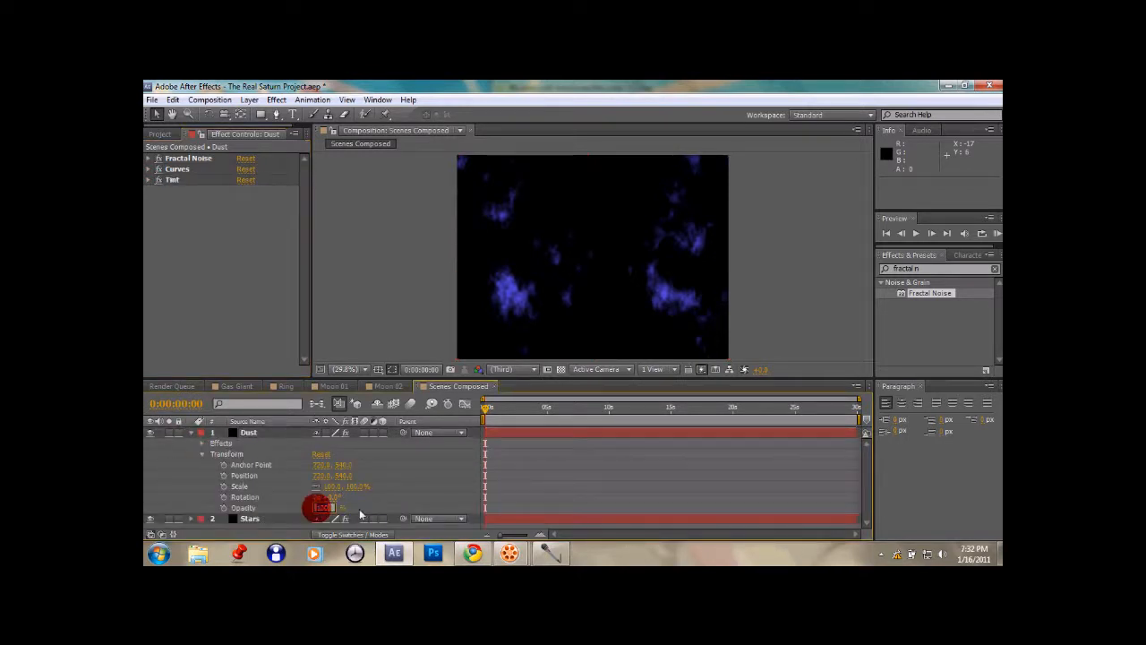
pyautogui.write('45')
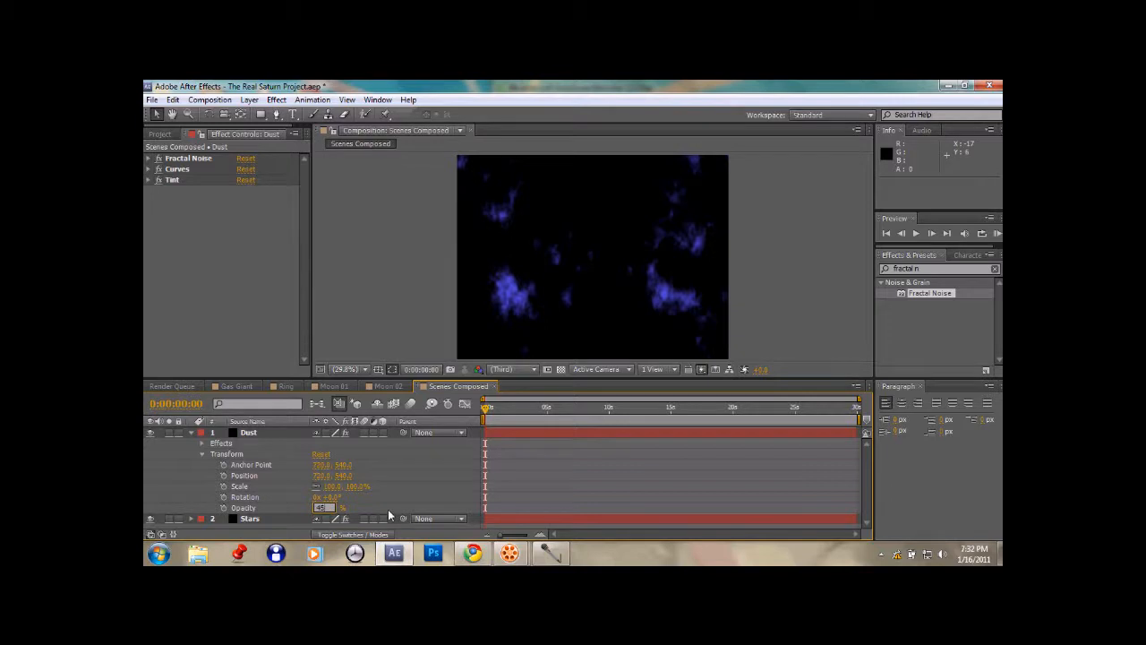
pyautogui.press('Return')
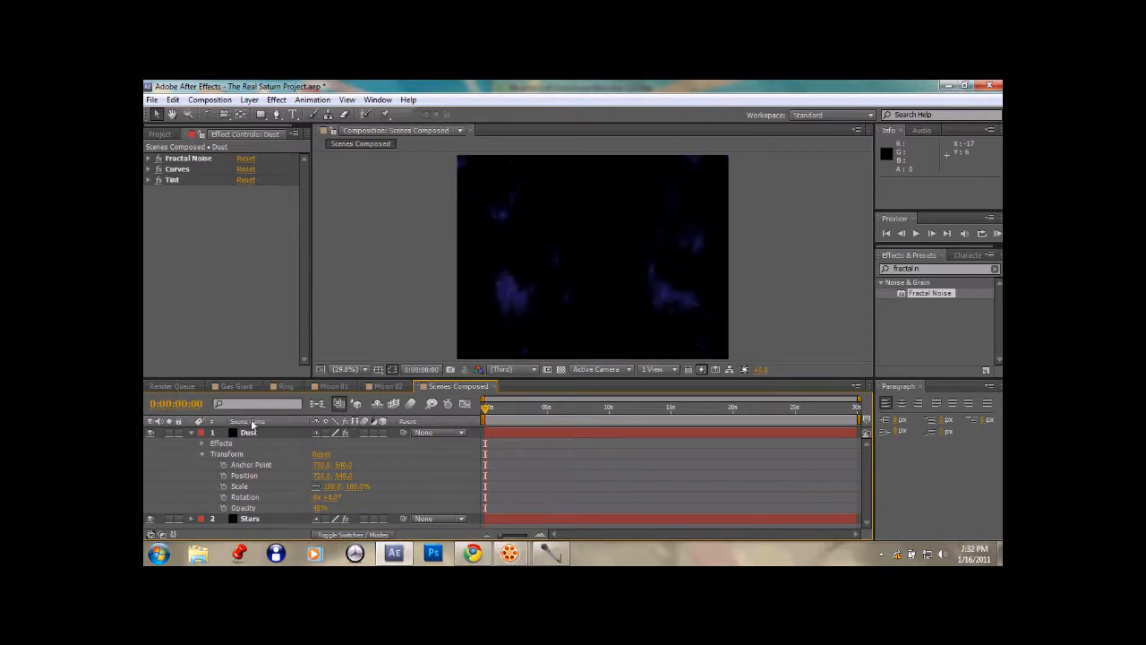
pyautogui.click(201, 454)
pyautogui.click(191, 432)
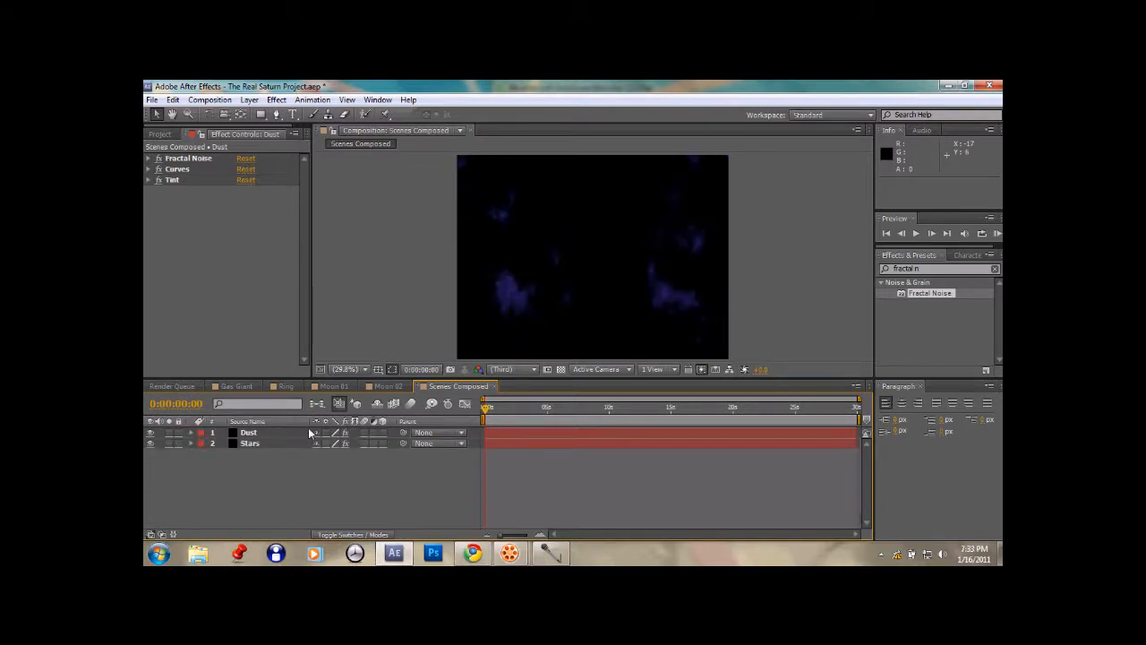
# Step: Set the Dust layer's blending mode to Screen
pyautogui.click(349, 533)
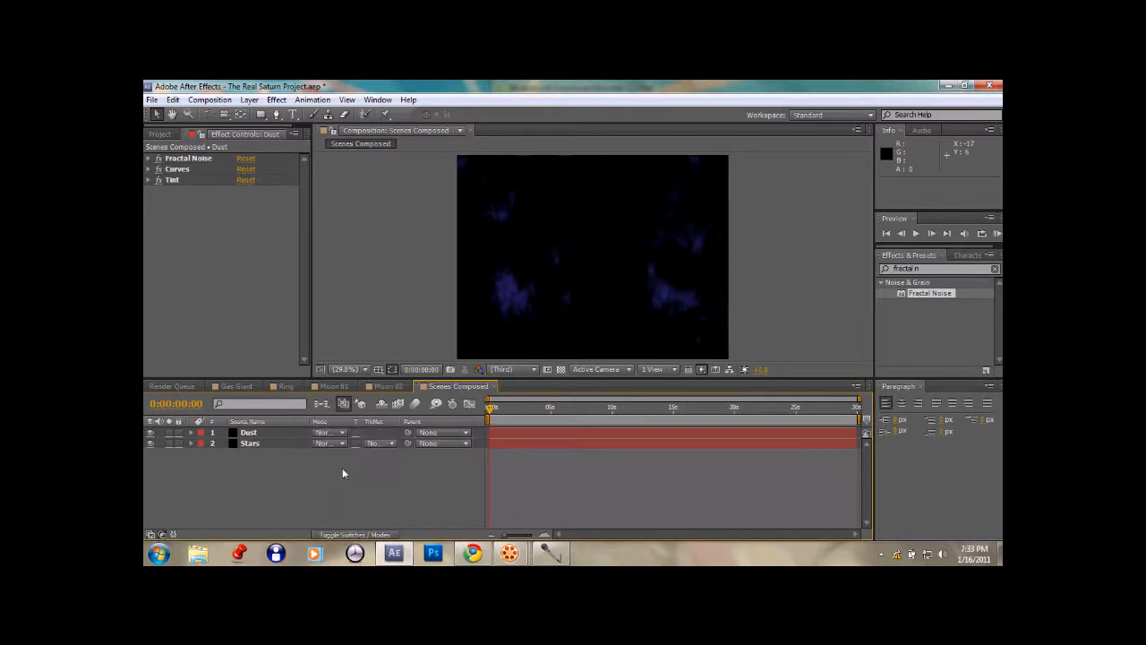
pyautogui.click(341, 432)
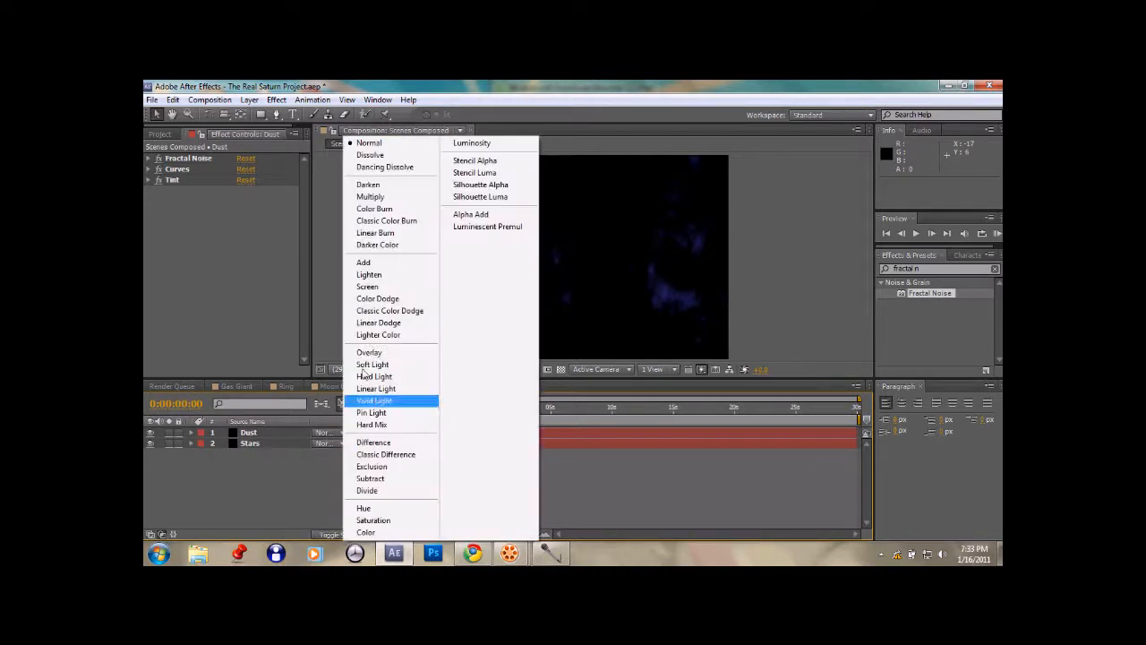
pyautogui.click(368, 287)
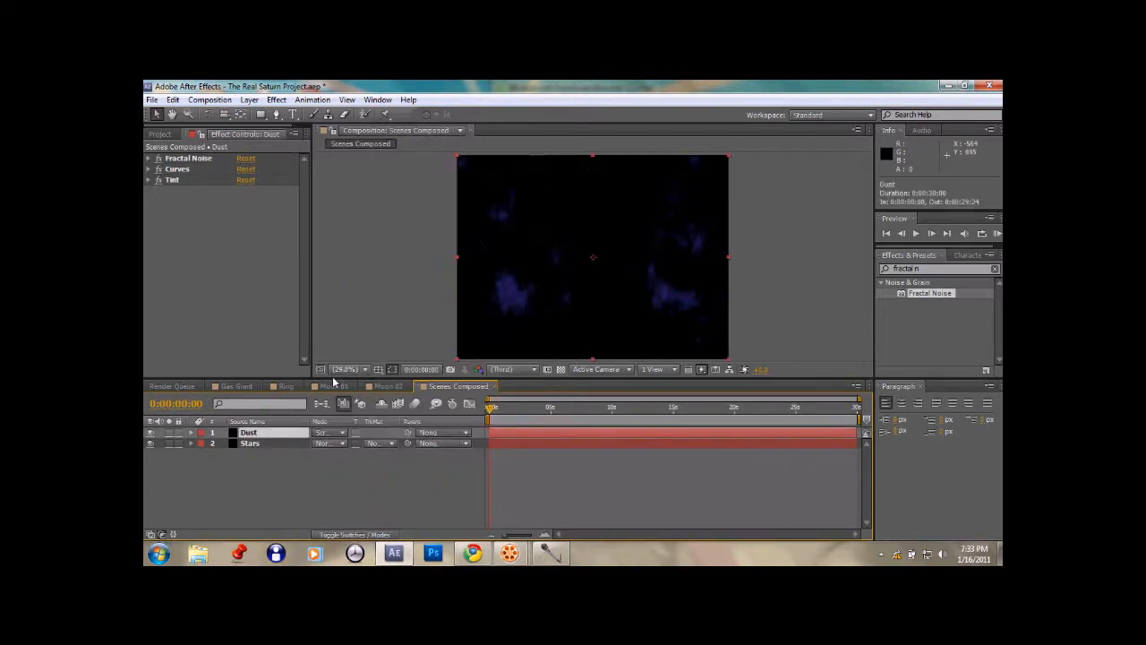
# Step: Add the Gas Giant composition as the top layer of Scenes Composed
pyautogui.click(316, 499)
pyautogui.click(168, 136)
pyautogui.moveTo(182, 245); pyautogui.dragTo(275, 428)
# Step: Apply CC Sphere to the Gas Giant layer and stretch the layer horizontally to about 120% so the planet looks rounder
pyautogui.click(277, 100)
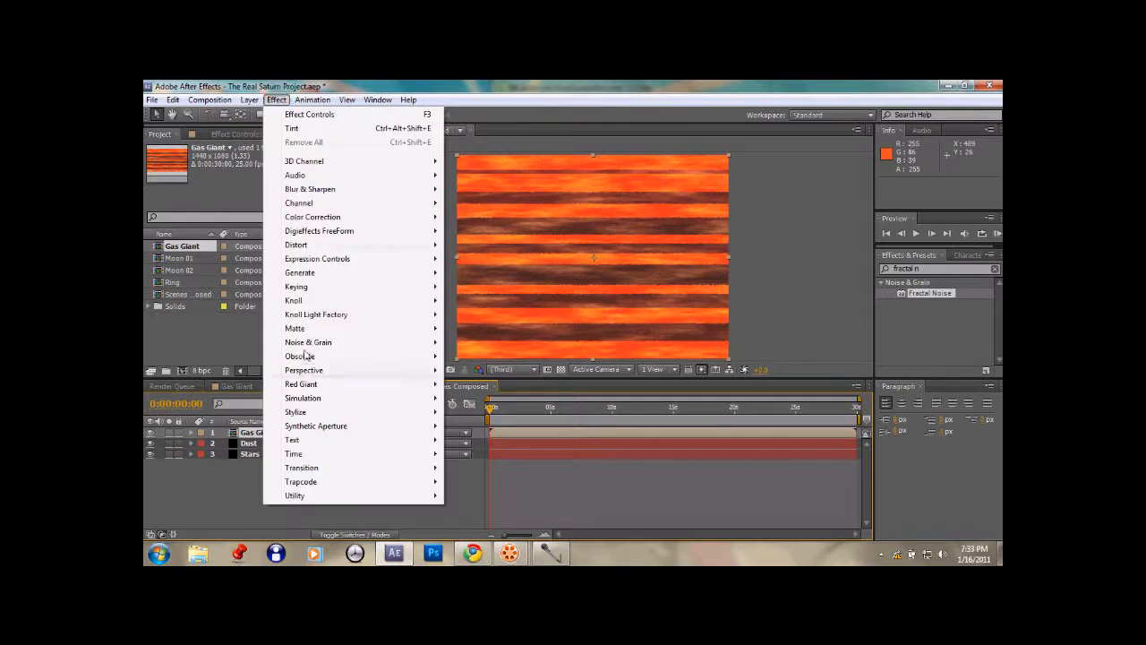
pyautogui.moveTo(366, 374)
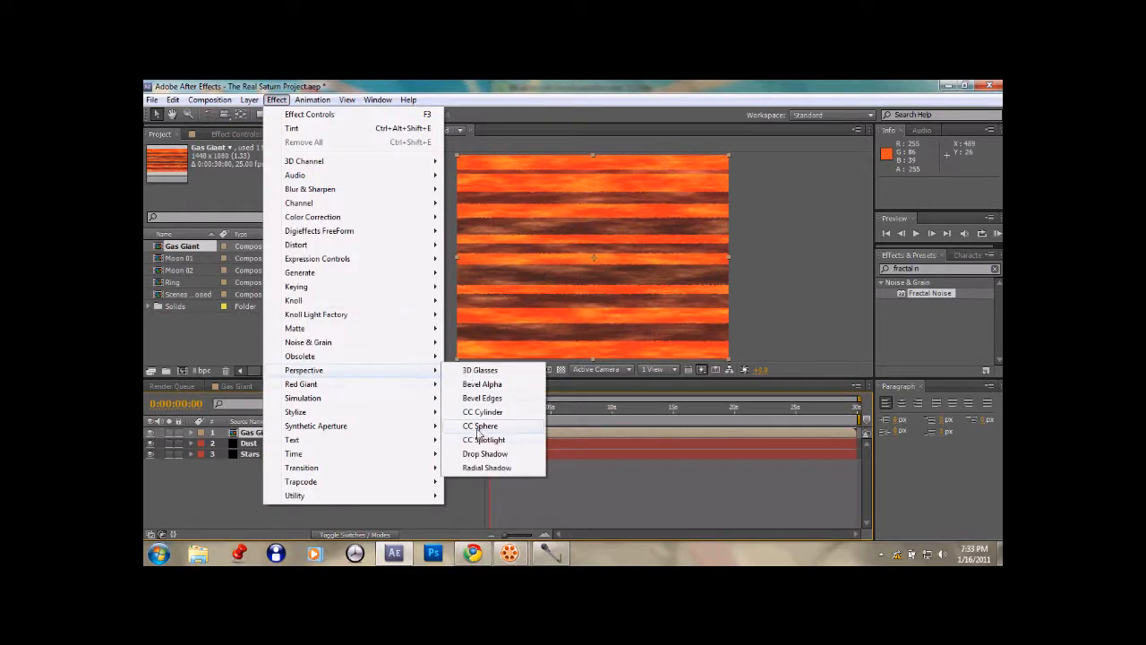
pyautogui.click(479, 426)
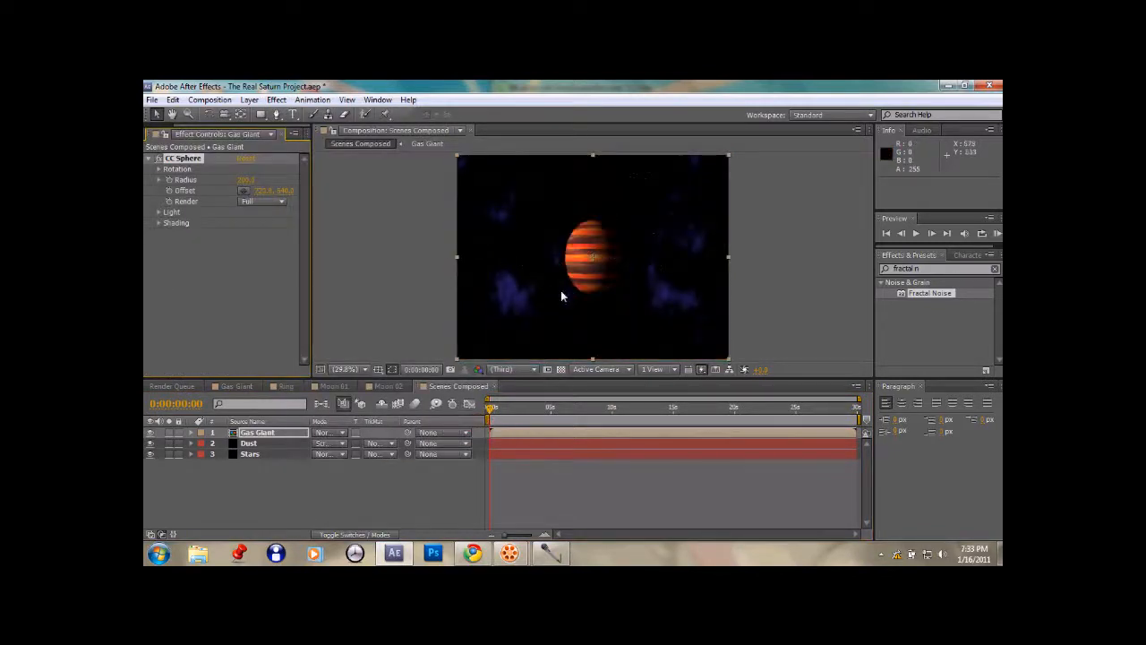
pyautogui.moveTo(456, 255); pyautogui.dragTo(430, 257)
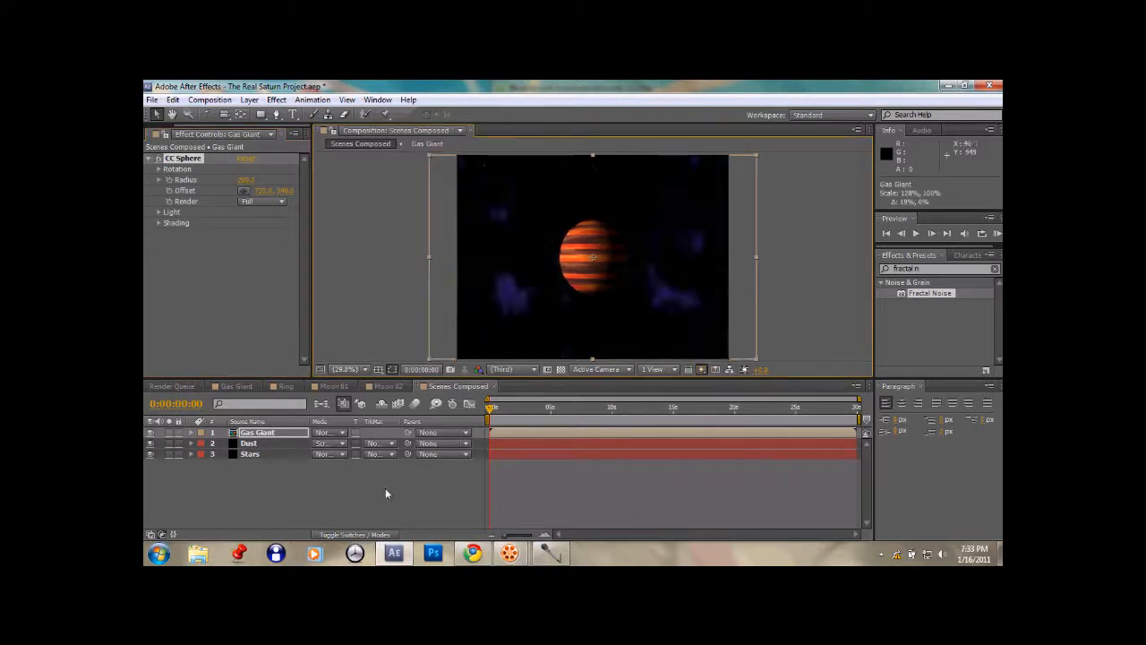
pyautogui.click(385, 488)
# Step: Add the Ring composition above Gas Giant and stretch it horizontally to about 132%
pyautogui.click(158, 133)
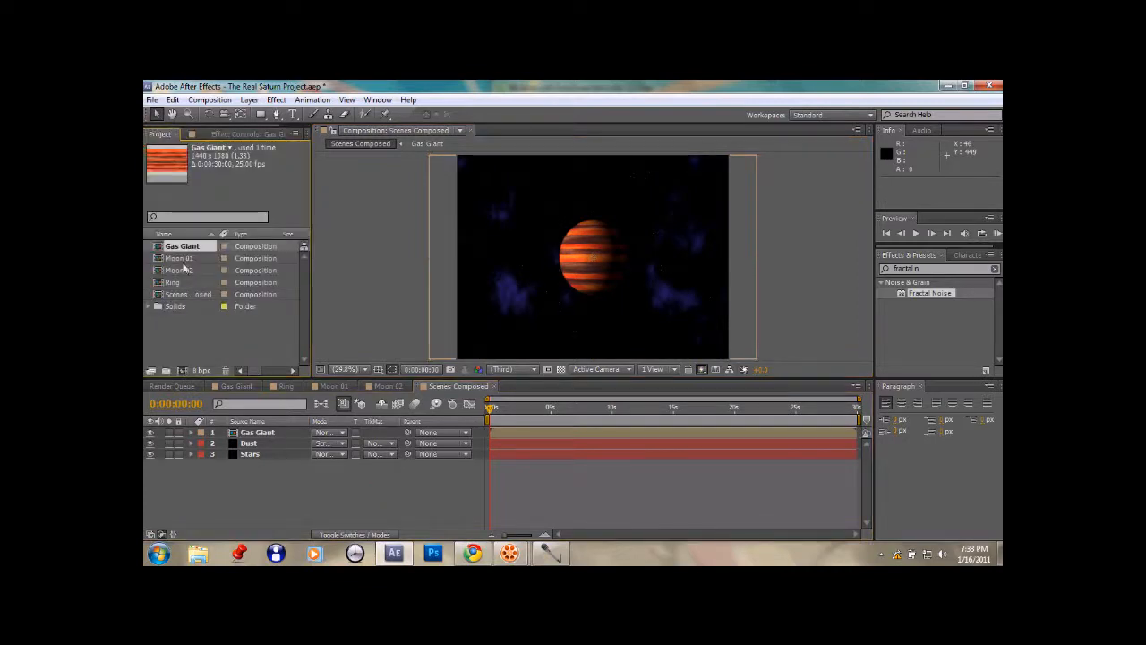
pyautogui.moveTo(177, 286); pyautogui.dragTo(245, 435)
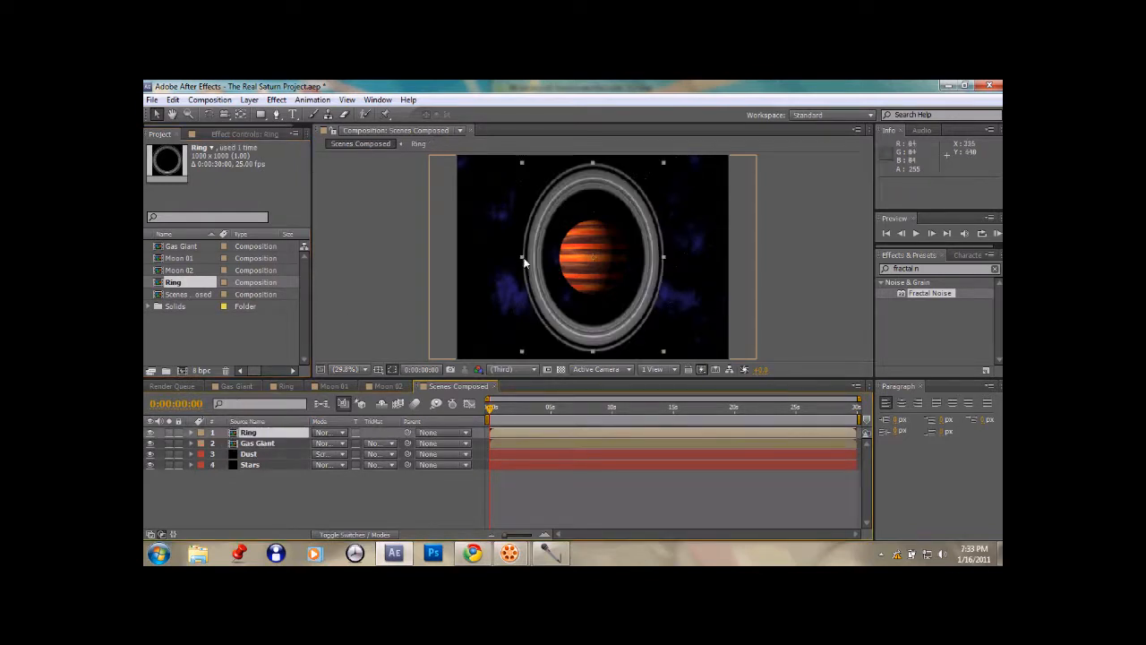
pyautogui.moveTo(521, 256); pyautogui.dragTo(500, 261)
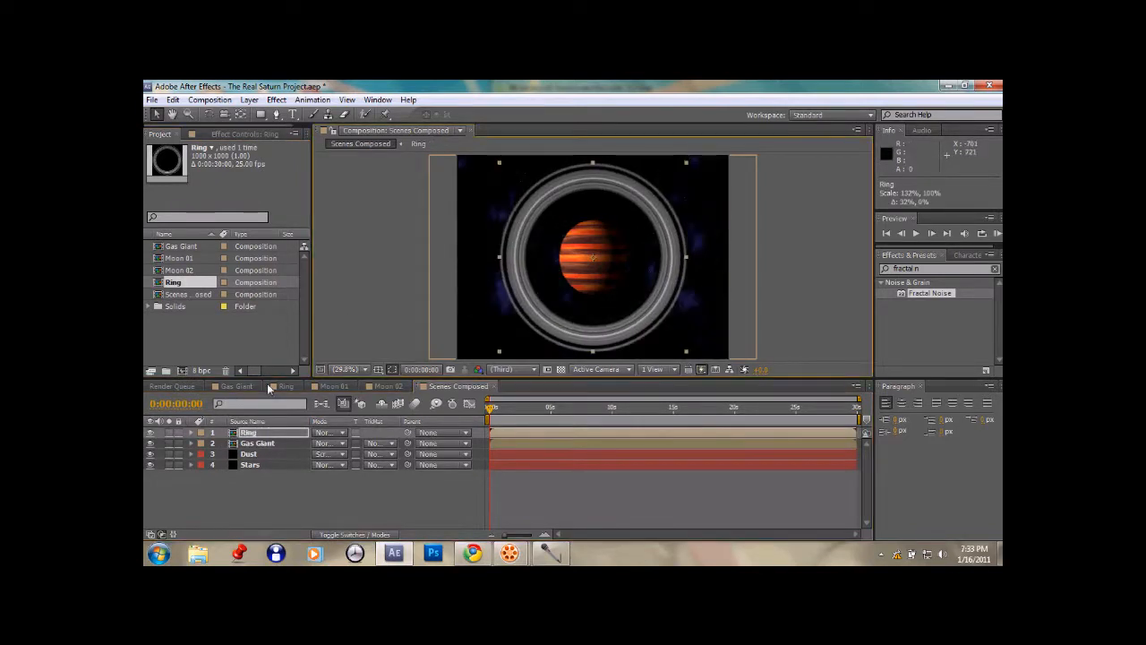
pyautogui.click(318, 478)
# Step: Parent the Ring layer to Gas Giant, and expand the CC Sphere rotation settings in Gas Giant's locked effect controls
pyautogui.click(357, 535)
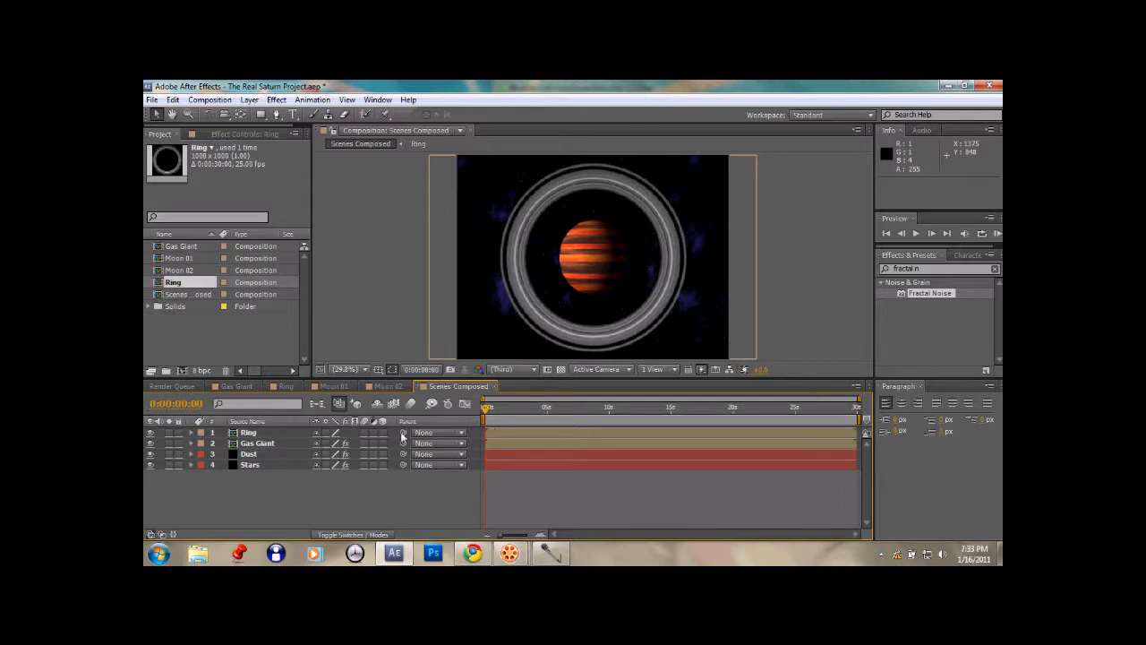
pyautogui.moveTo(405, 434); pyautogui.dragTo(290, 448)
pyautogui.click(219, 134)
pyautogui.click(257, 442)
pyautogui.click(160, 169)
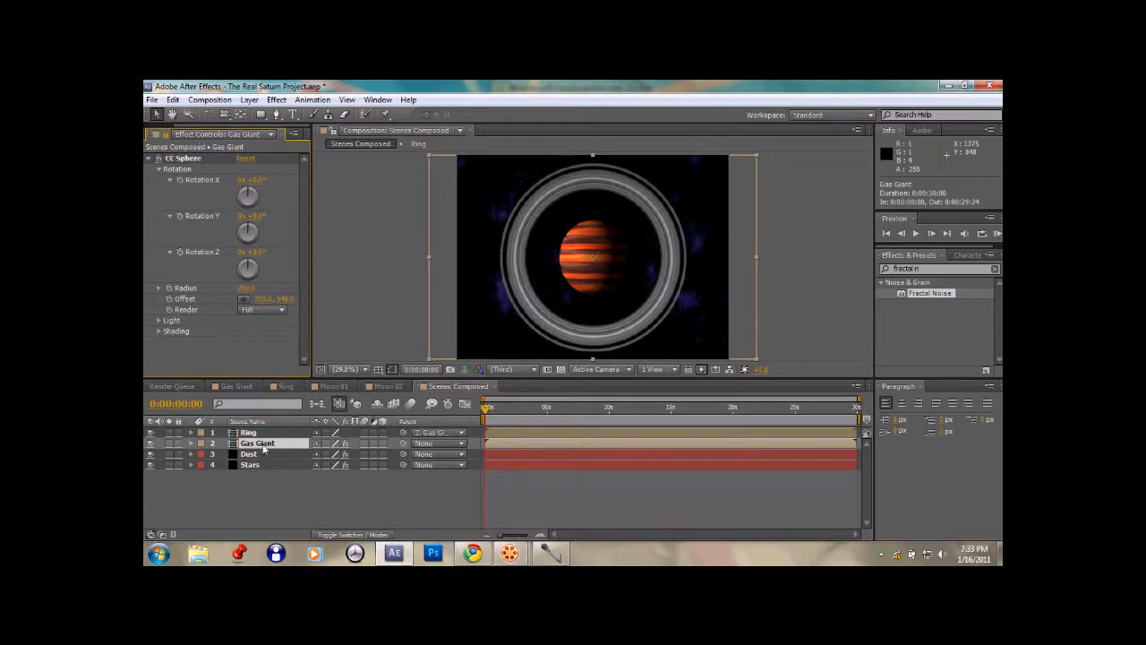
# Step: Make the Ring and Gas Giant layers 3D
pyautogui.click(251, 432)
pyautogui.click(192, 434)
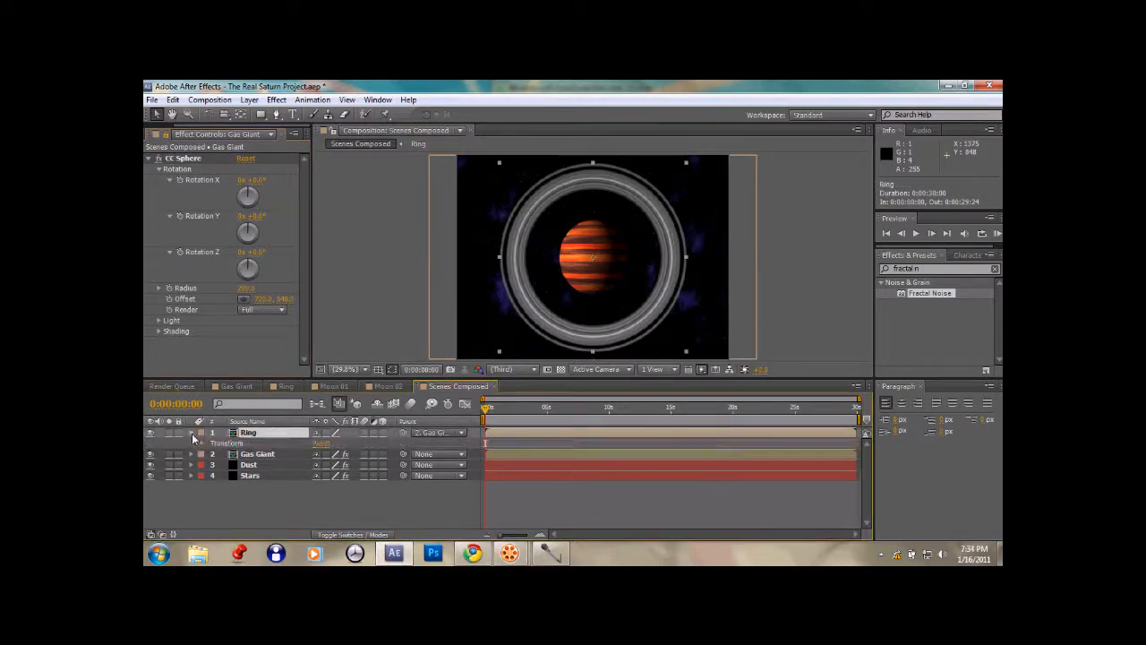
pyautogui.click(201, 443)
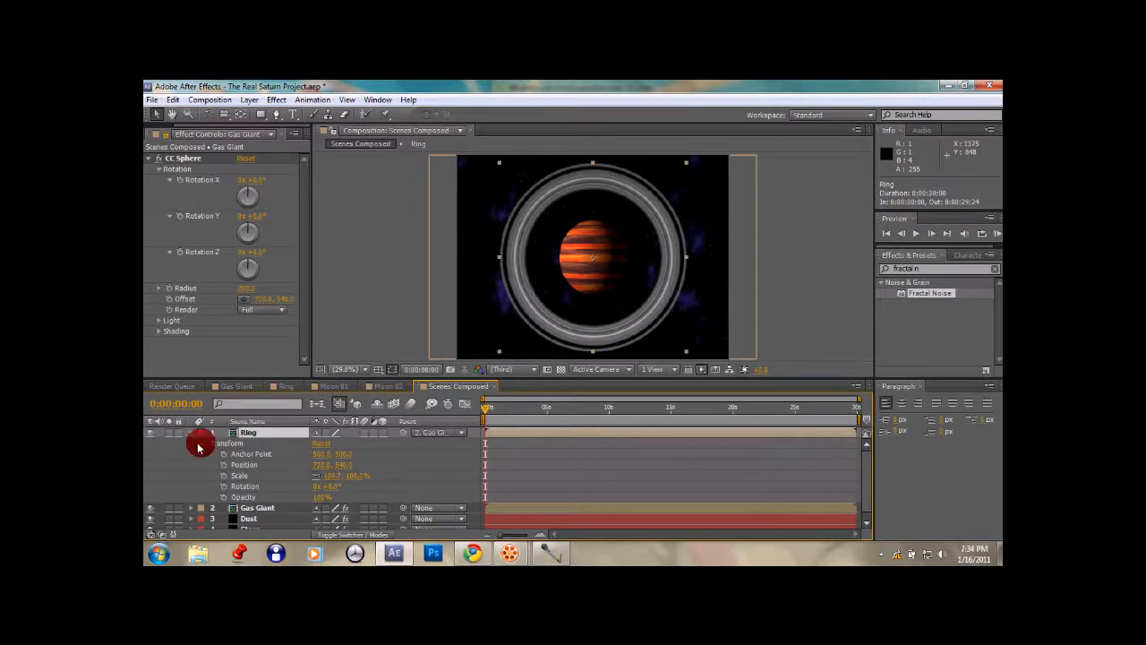
pyautogui.click(192, 433)
pyautogui.click(384, 434)
pyautogui.click(383, 443)
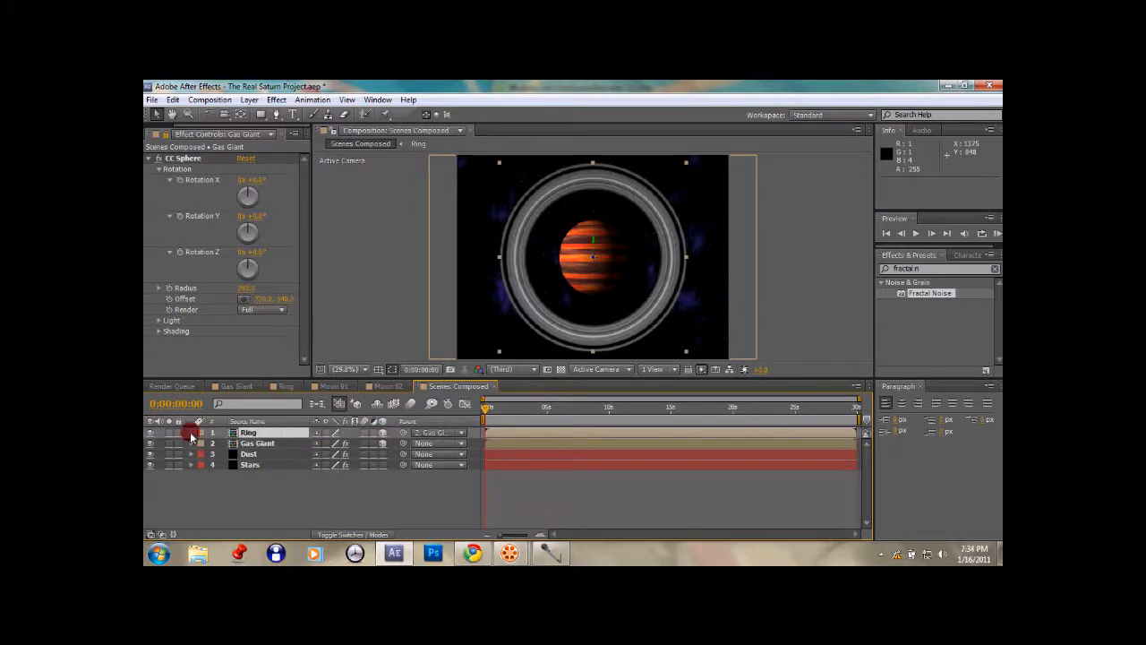
# Step: Add an expression to the Ring layer's Scale that links it to Gas Giant's CC Sphere Radius divided by 2
pyautogui.click(191, 434)
pyautogui.click(203, 444)
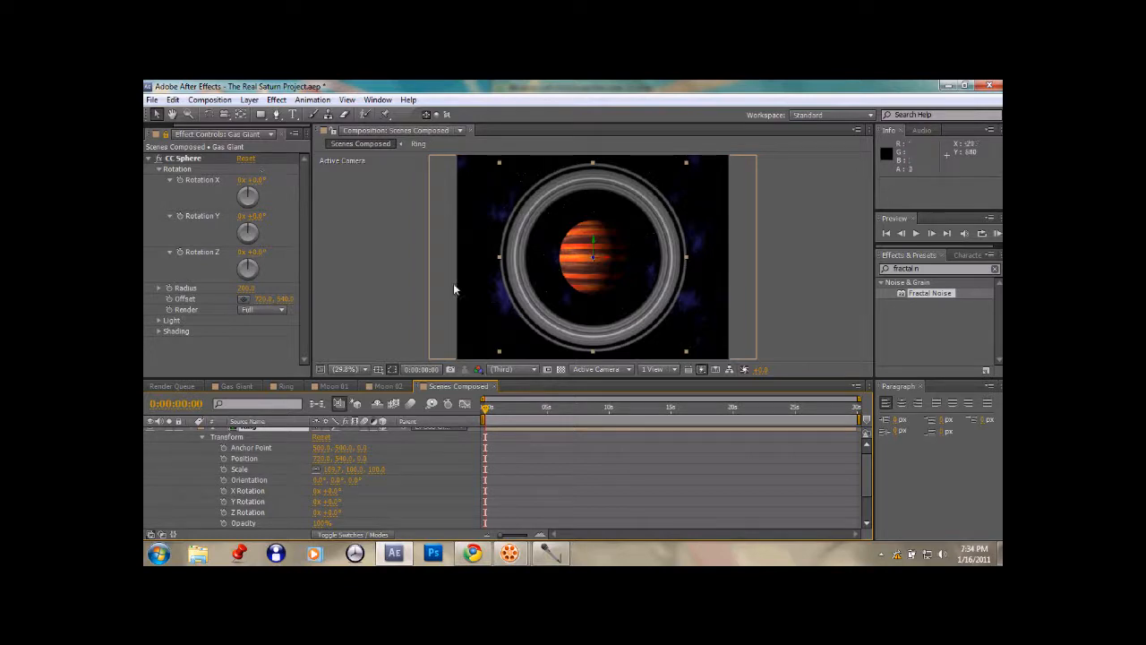
pyautogui.keyDown('alt'); pyautogui.click(223, 469); pyautogui.keyUp('alt')
pyautogui.moveTo(356, 480); pyautogui.dragTo(202, 293)
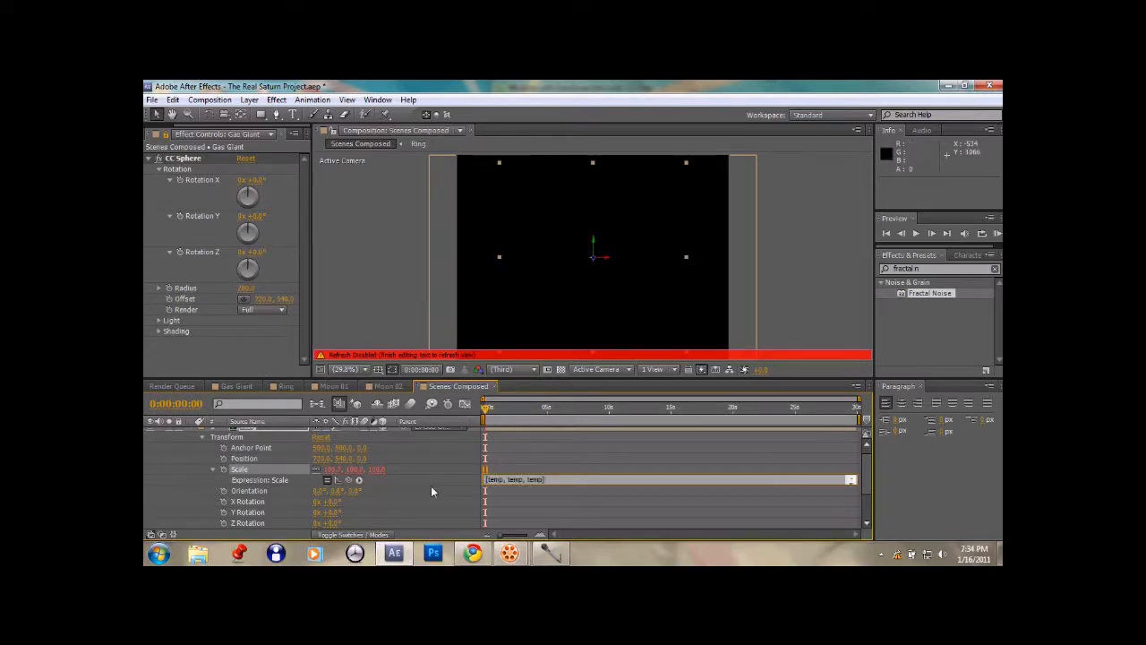
pyautogui.write('/2')
pyautogui.click(463, 479)
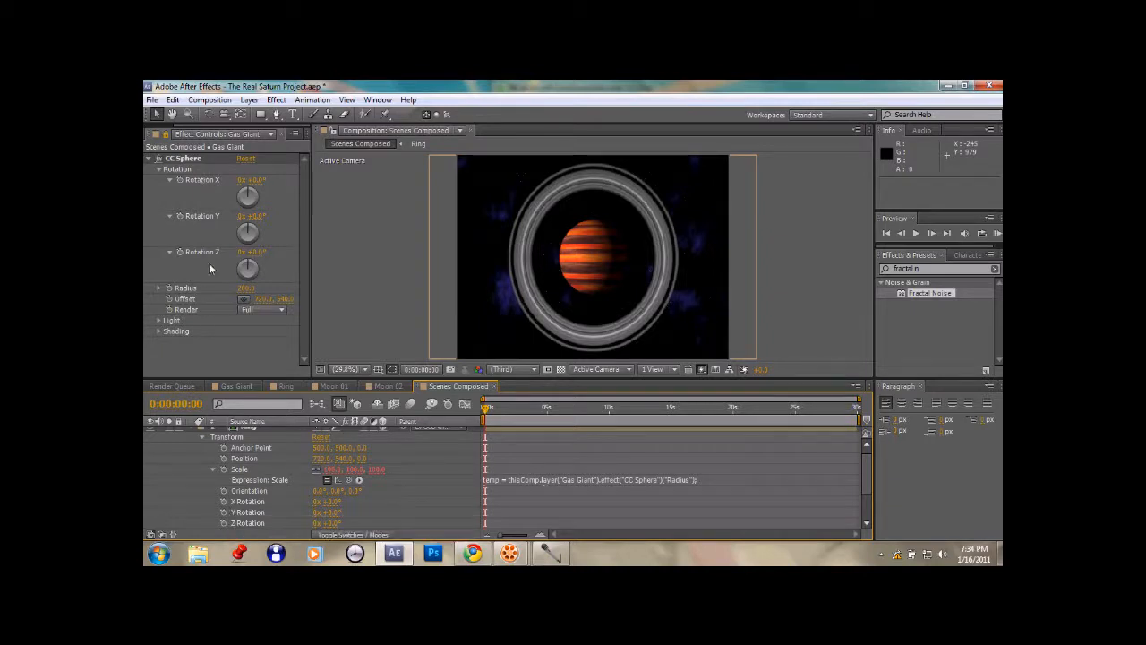
# Step: Link the Ring's X Rotation by expression to Gas Giant's CC Sphere Rotation X, wrapped in parentheses as (…*-1)-90
pyautogui.keyDown('alt'); pyautogui.click(224, 501); pyautogui.keyUp('alt')
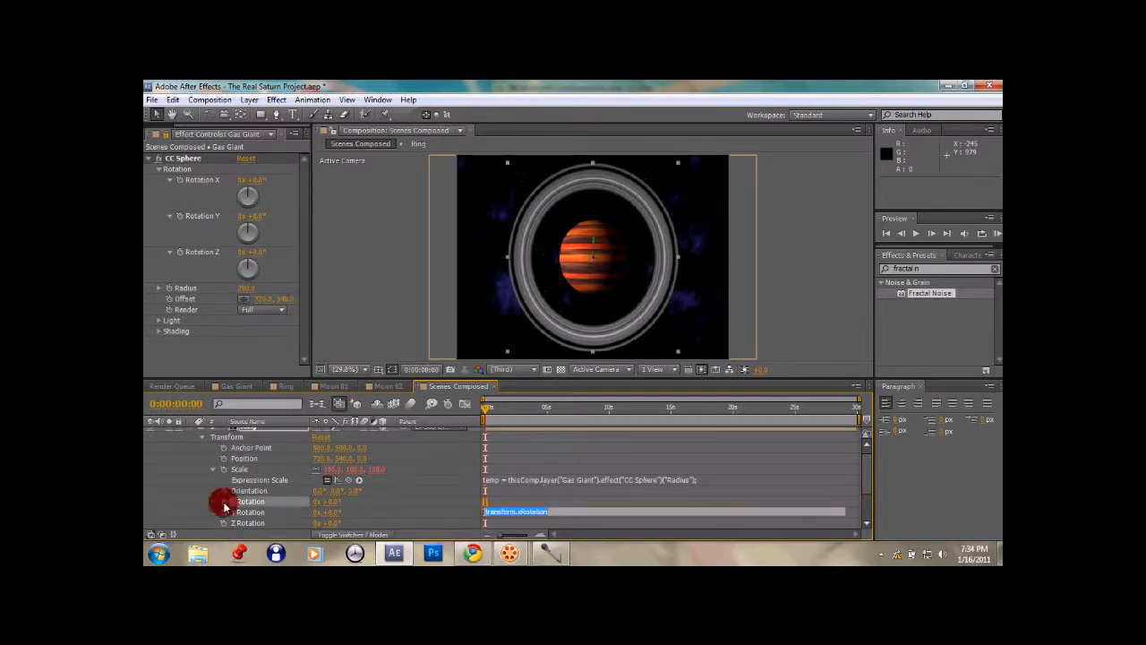
pyautogui.moveTo(348, 512); pyautogui.dragTo(199, 181)
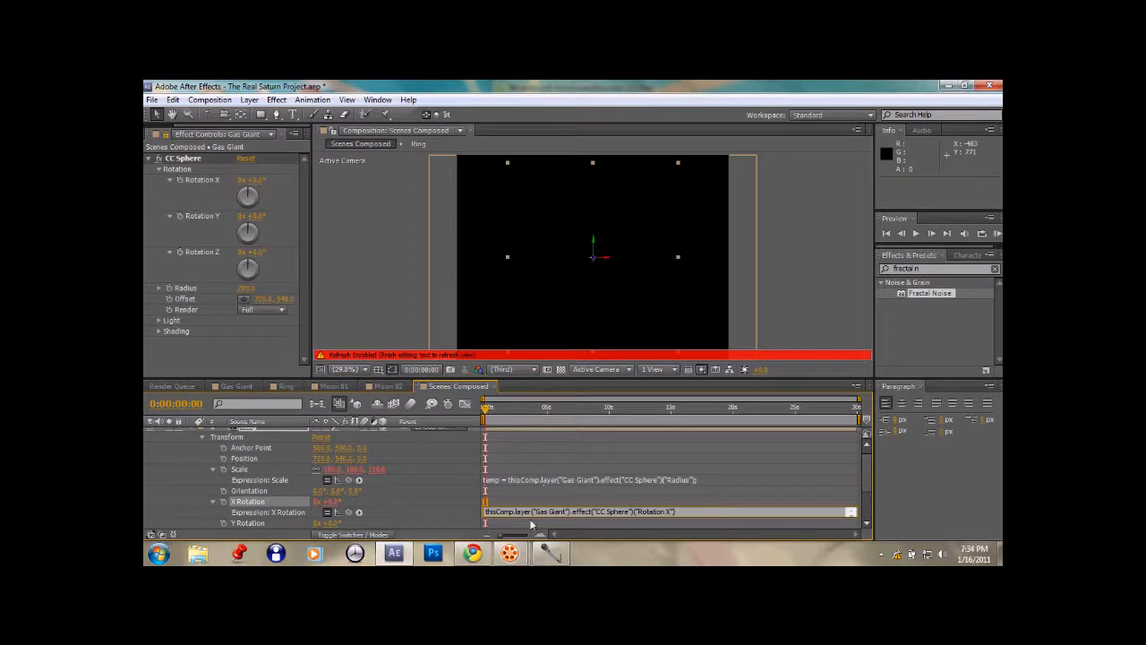
pyautogui.click(485, 511)
pyautogui.write('(')
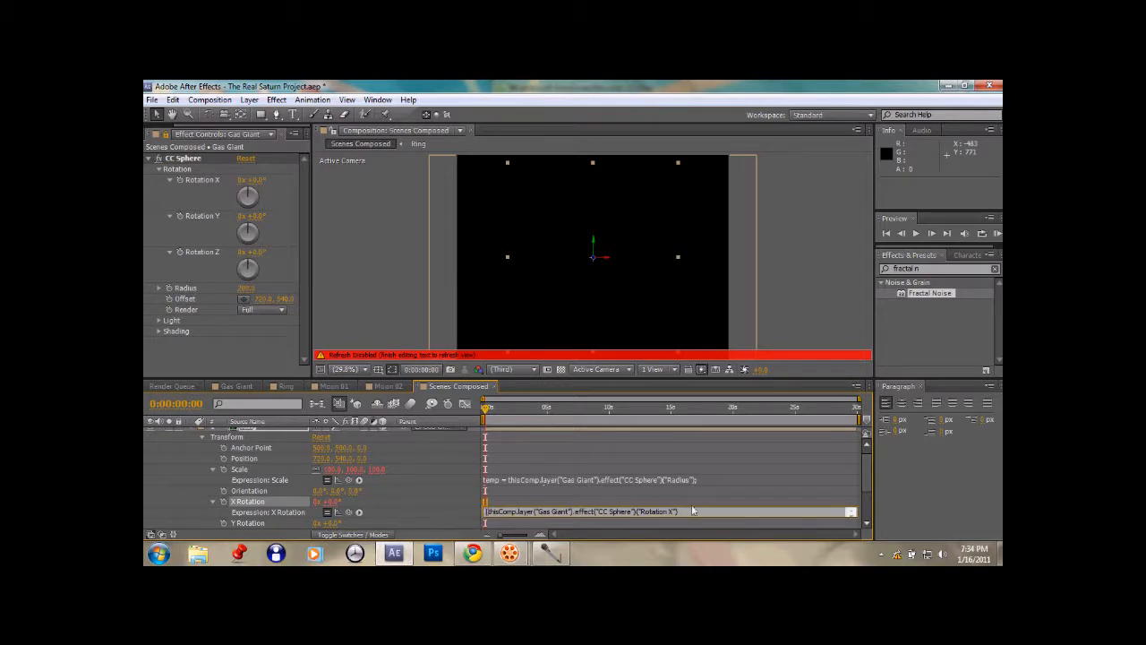
pyautogui.click(683, 510)
pyautogui.click(475, 516)
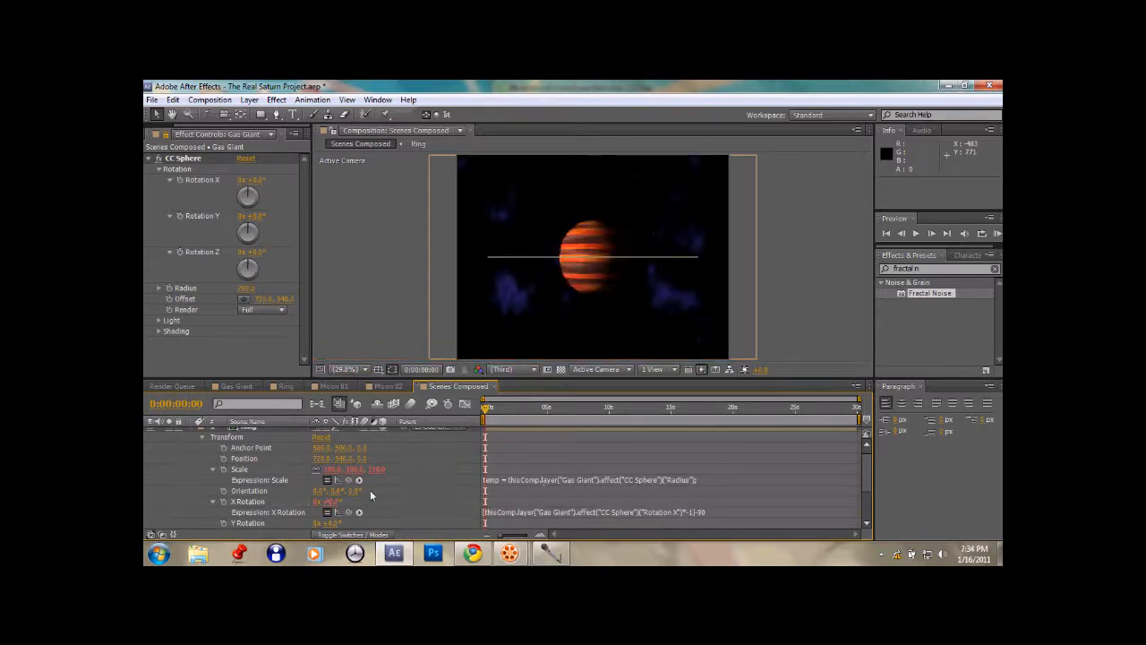
# Step: Link the Ring's Y Rotation by expression to Gas Giant's CC Sphere Rotation Z multiplied by -1, and collapse the Ring layer
pyautogui.scroll(-3, 867, 481)
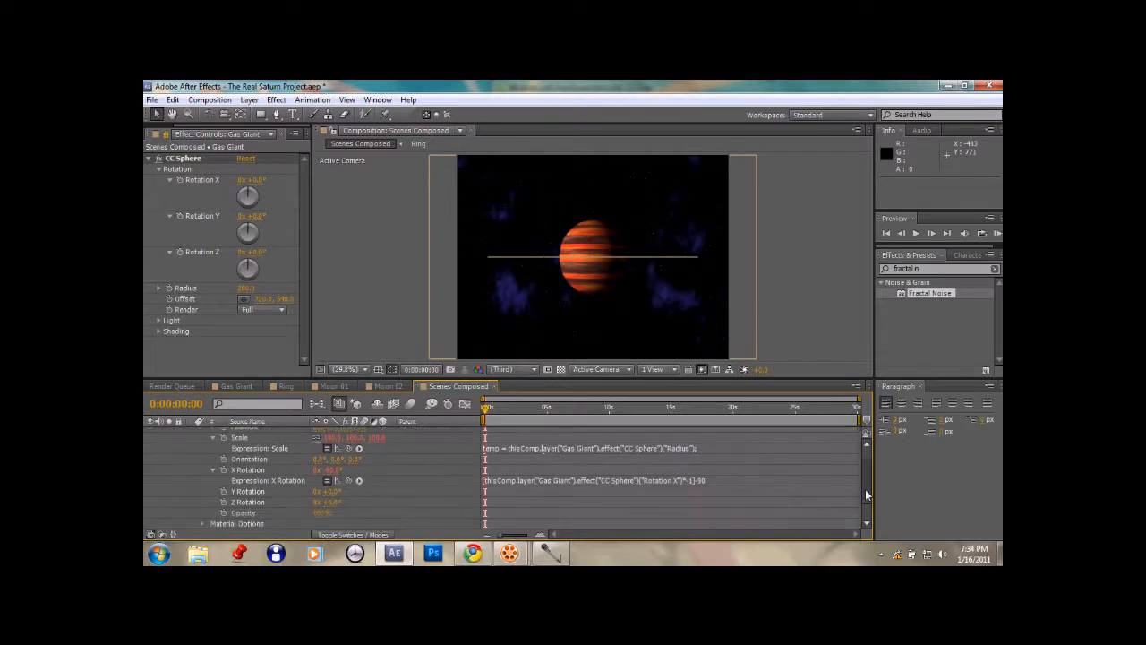
pyautogui.keyDown('alt'); pyautogui.click(224, 492); pyautogui.keyUp('alt')
pyautogui.moveTo(350, 507); pyautogui.dragTo(189, 249)
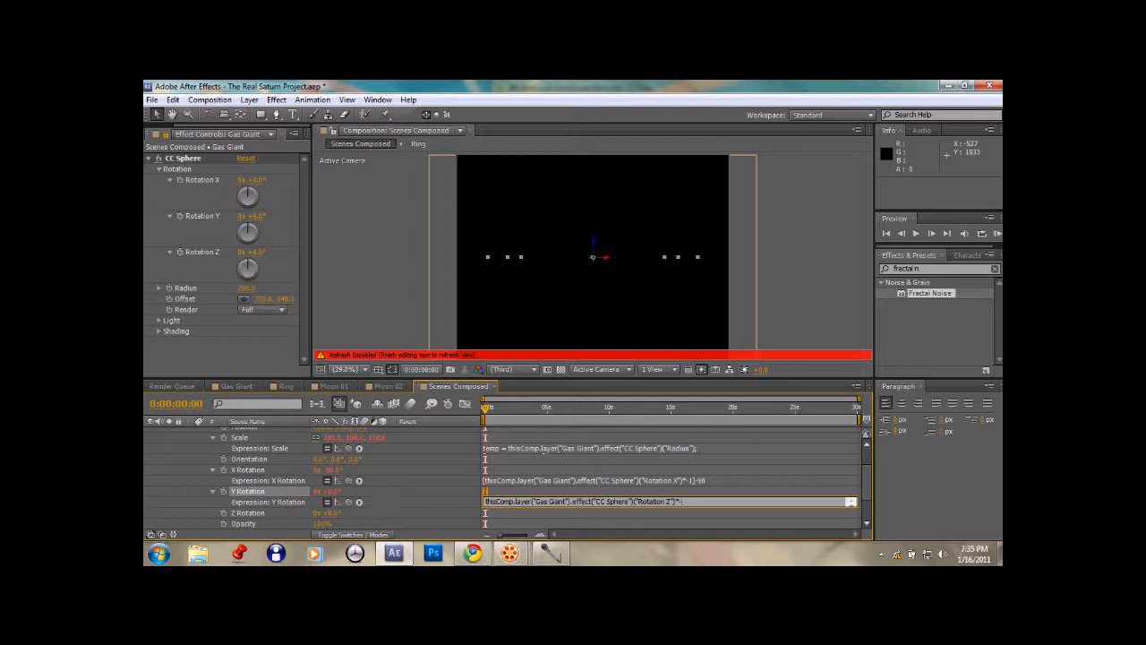
pyautogui.write('*-1')
pyautogui.click(452, 503)
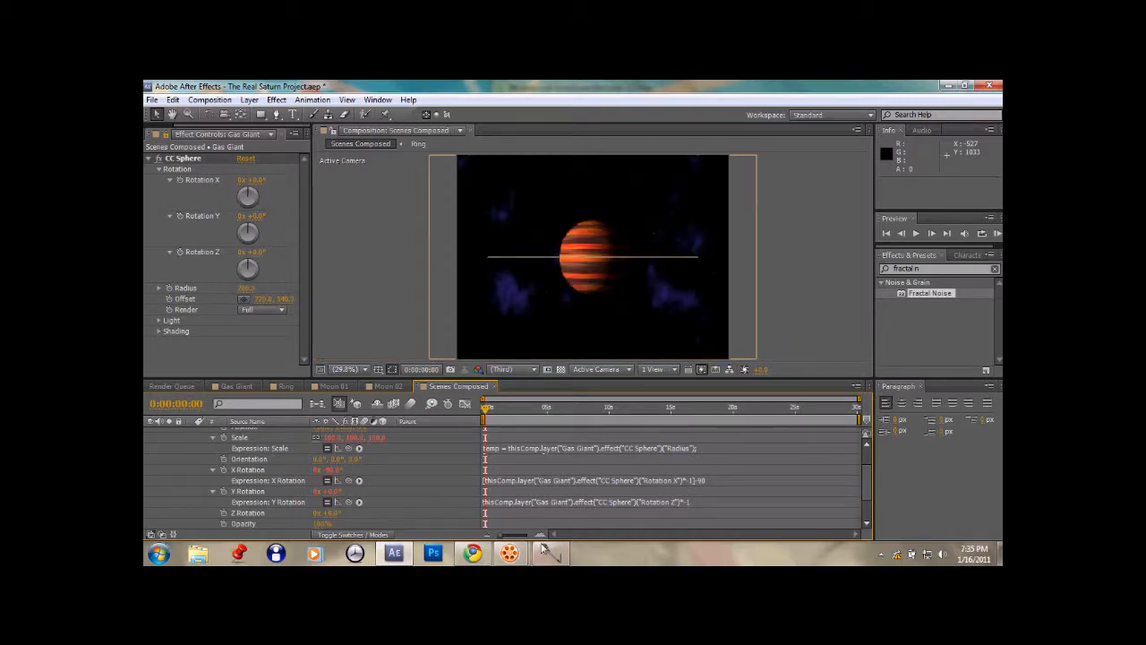
pyautogui.moveTo(866, 483); pyautogui.dragTo(868, 470)
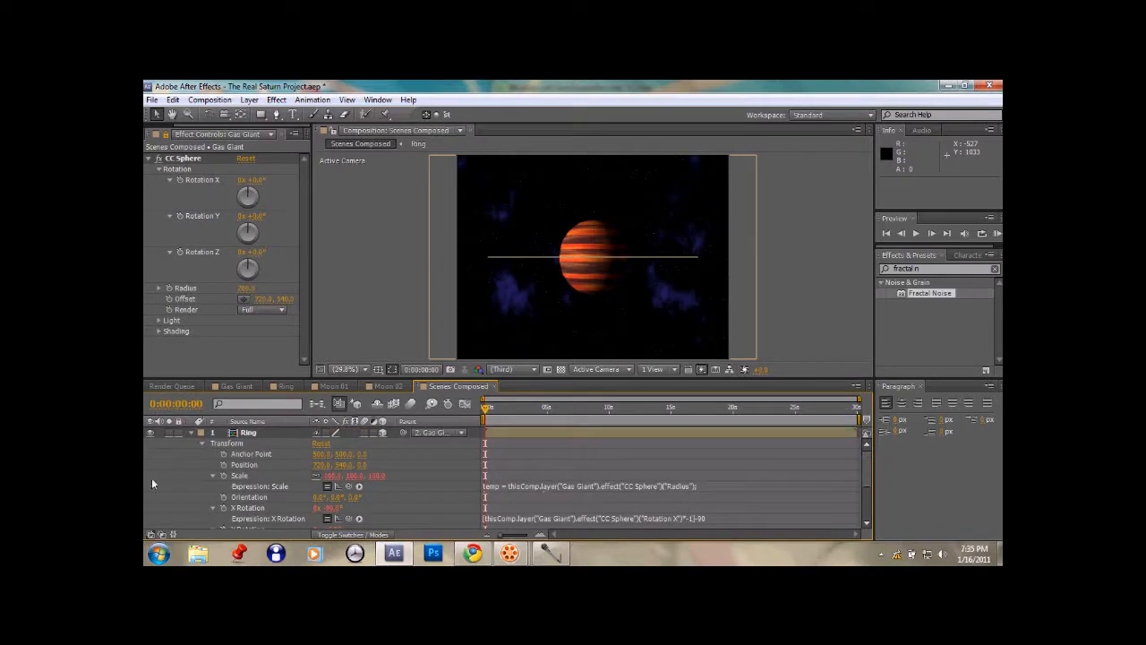
pyautogui.click(192, 433)
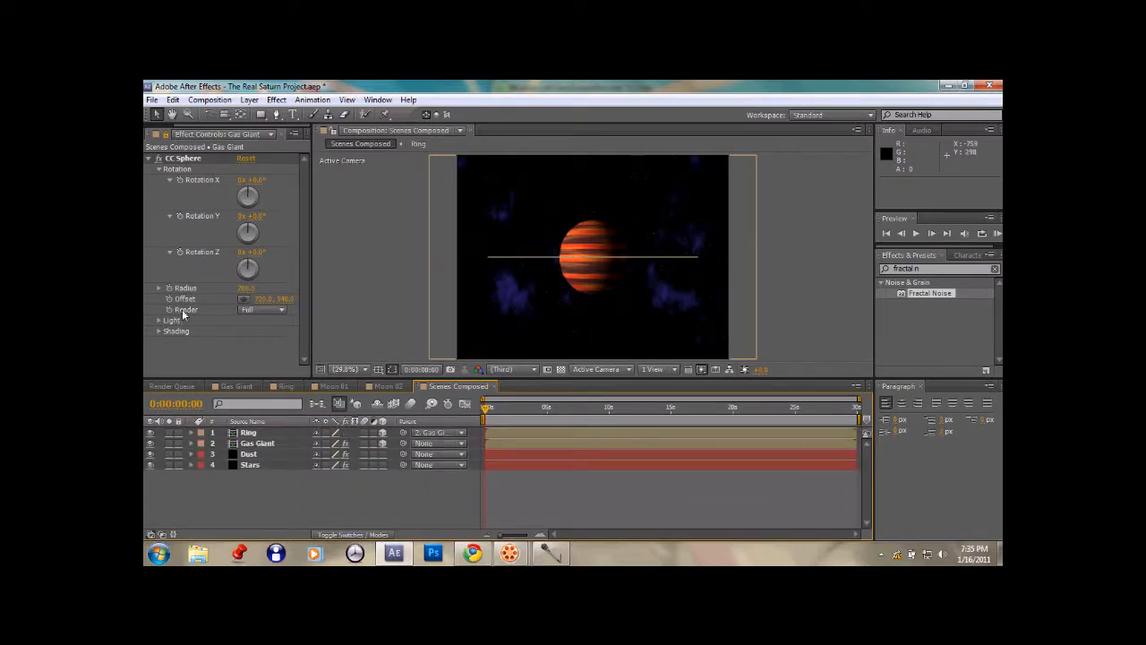
# Step: Set Gas Giant's CC Sphere to render Outside, with Rotation X at -24° and Rotation Z at 27°
pyautogui.click(282, 310)
pyautogui.click(272, 337)
pyautogui.click(259, 180)
pyautogui.write('-24')
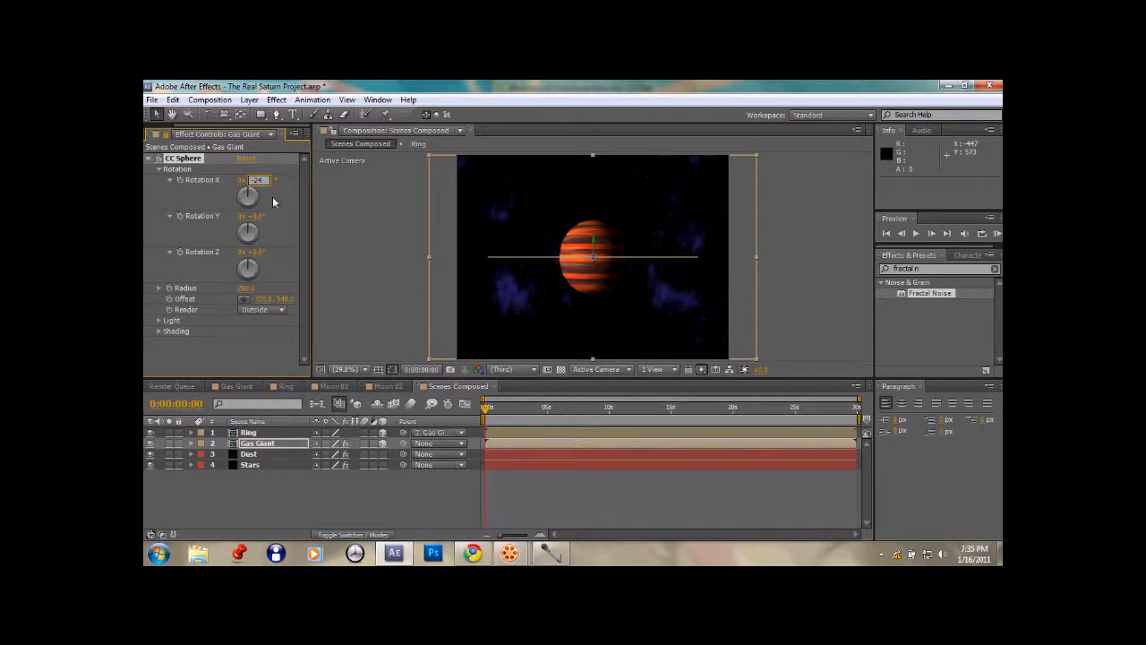
pyautogui.click(259, 254)
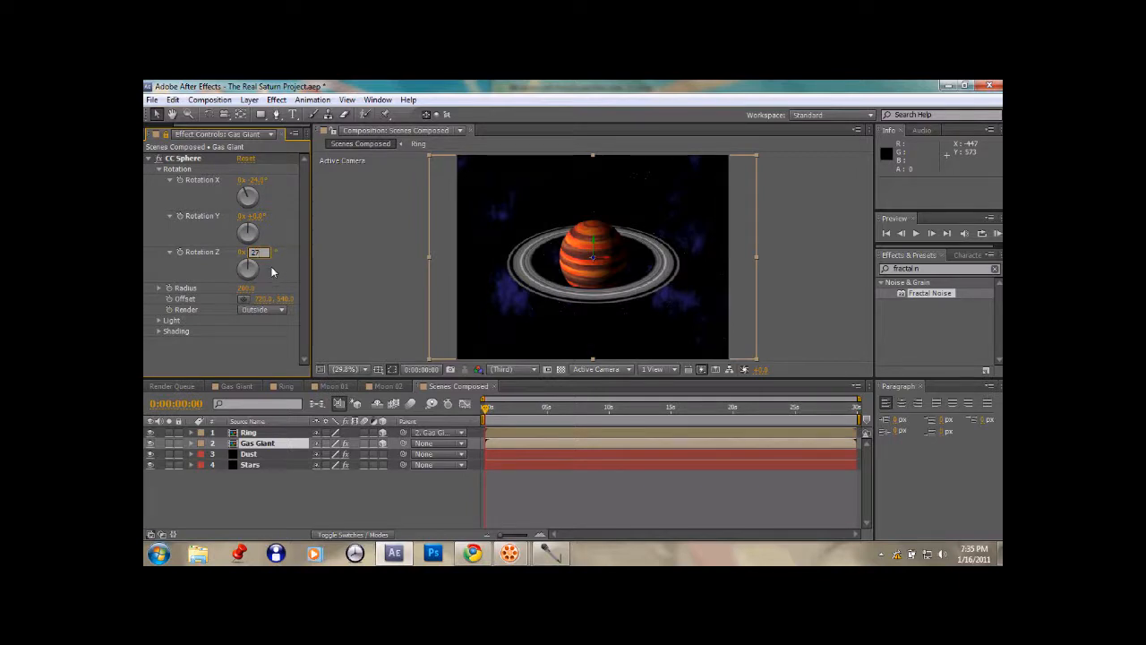
pyautogui.write('27')
pyautogui.click(272, 269)
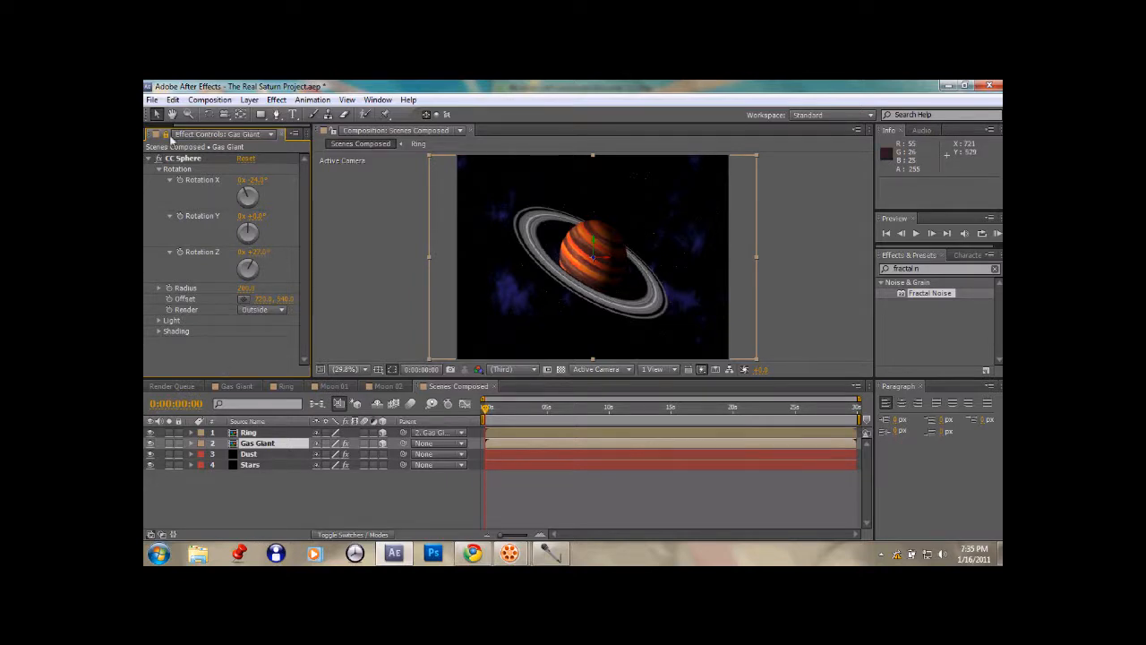
# Step: Add the Moon 01 composition as a 3D layer above Ring and apply the CC Sphere effect to it
pyautogui.click(151, 136)
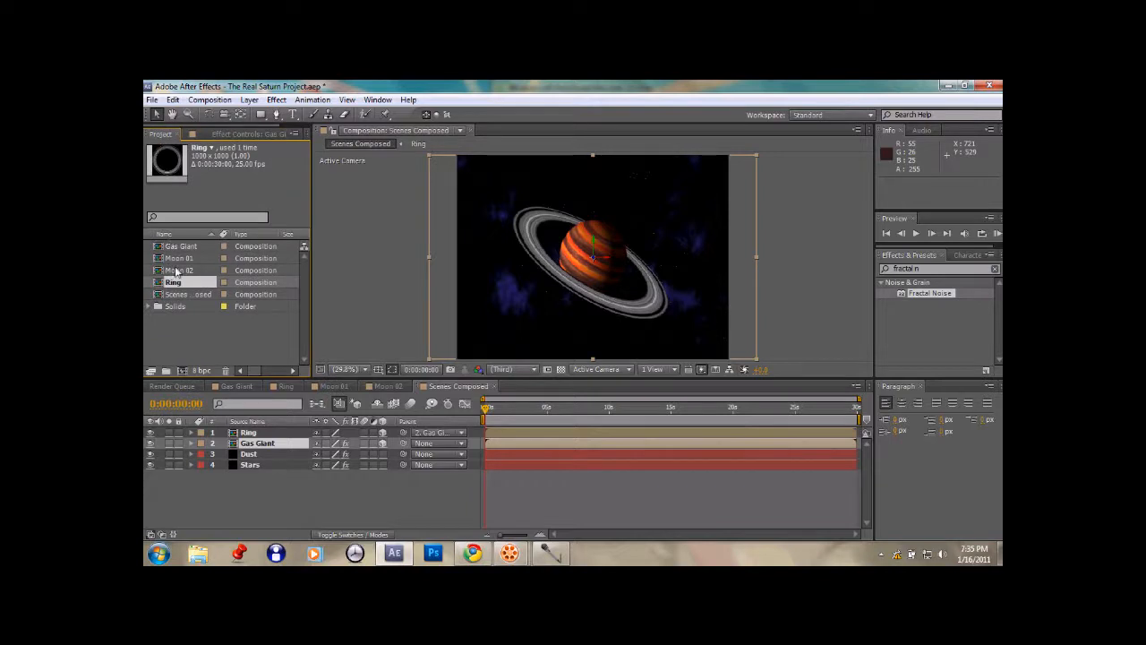
pyautogui.click(184, 259)
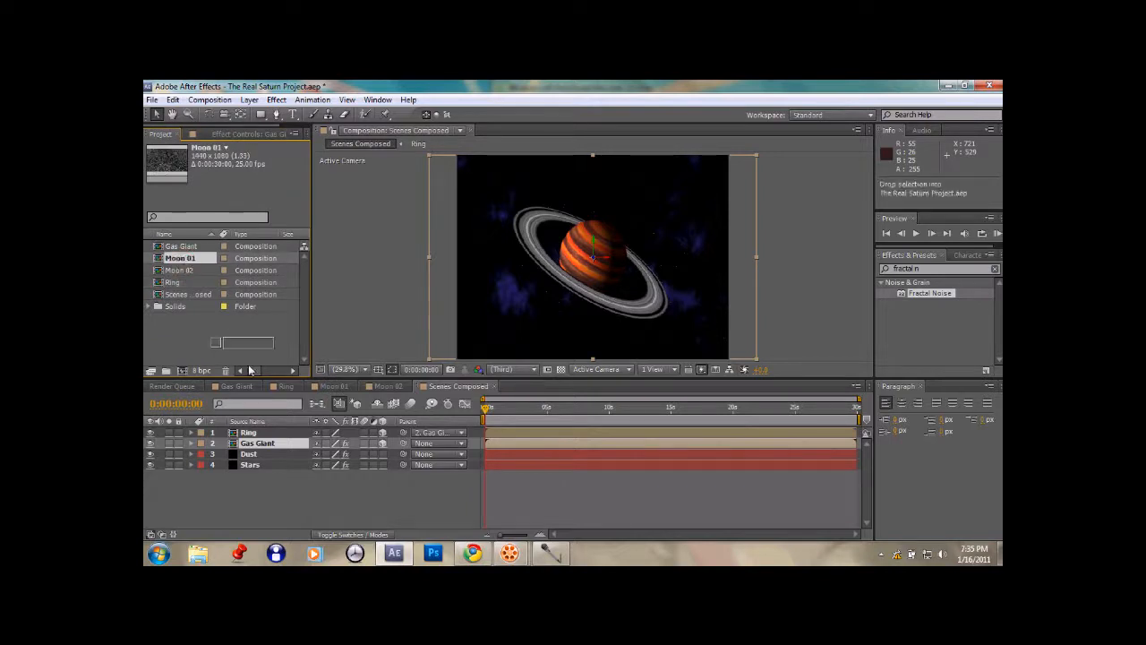
pyautogui.moveTo(184, 262); pyautogui.dragTo(258, 435)
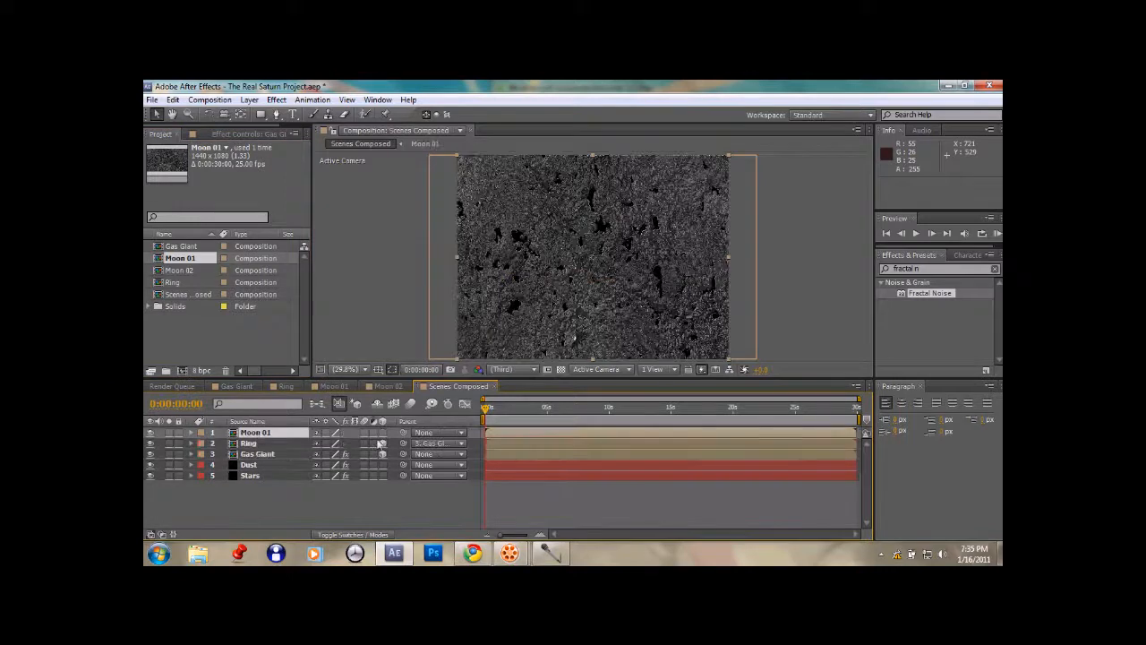
pyautogui.click(276, 99)
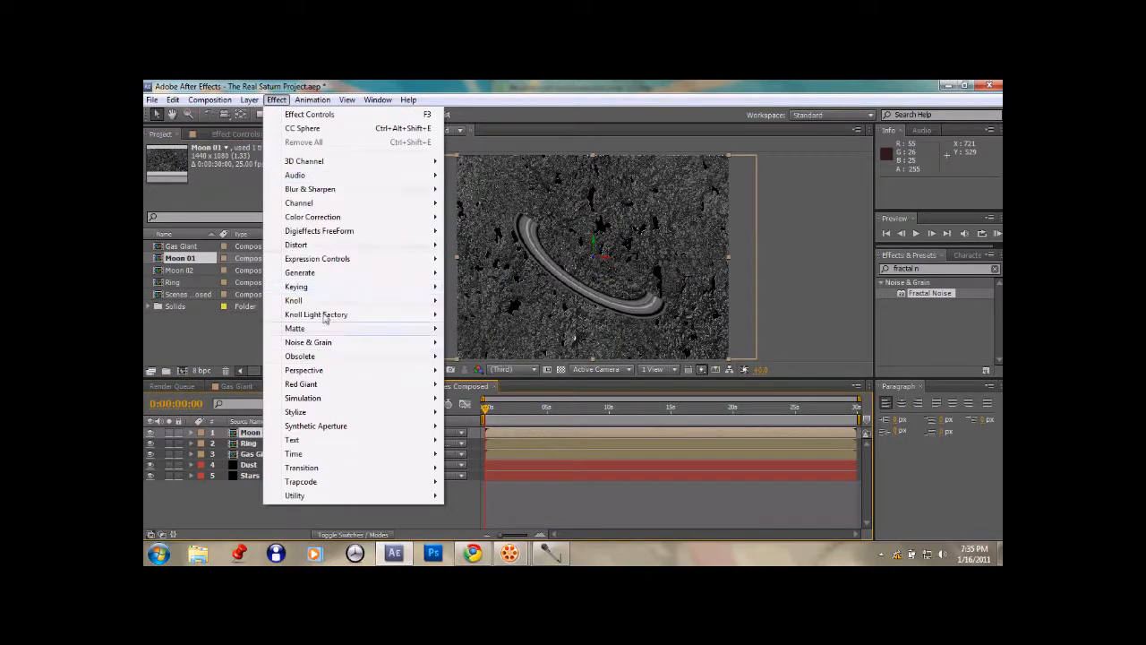
pyautogui.moveTo(381, 368)
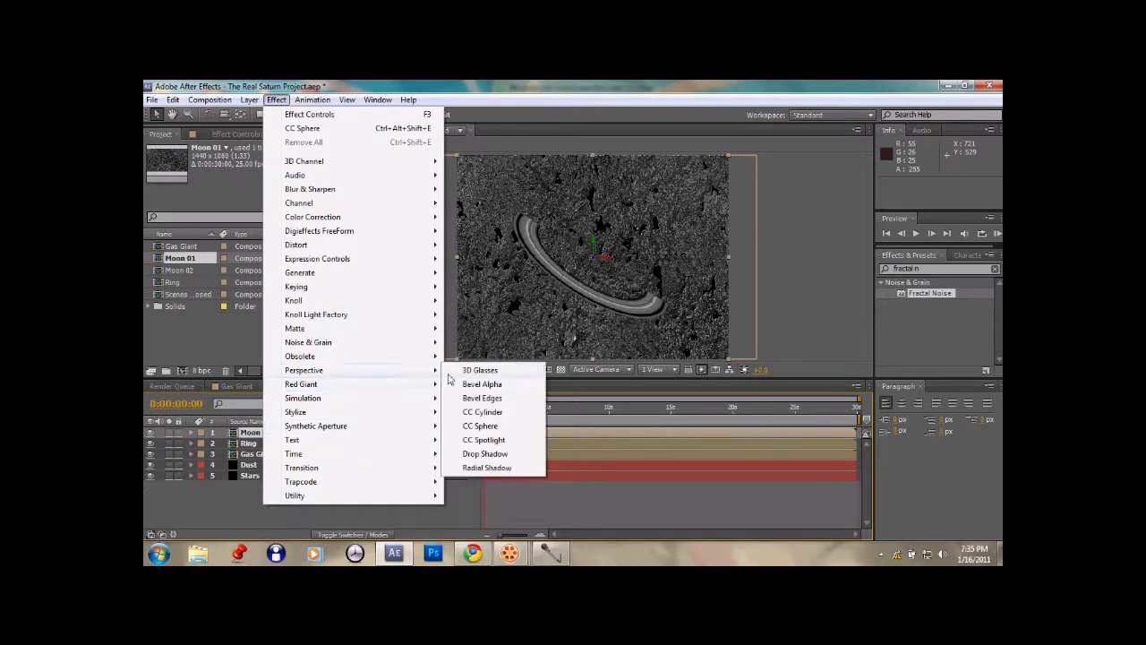
pyautogui.click(480, 425)
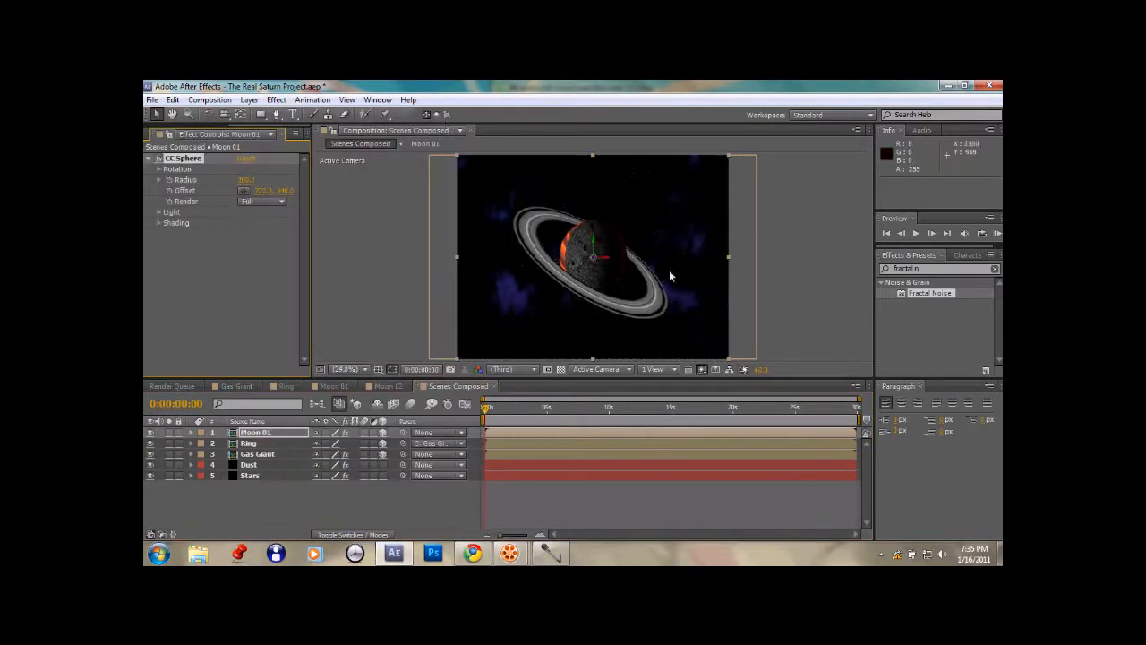
# Step: Stretch the Moon 01 layer to about 120% width and move it below and left of the planet, to about 250, 781
pyautogui.moveTo(456, 257); pyautogui.dragTo(429, 254)
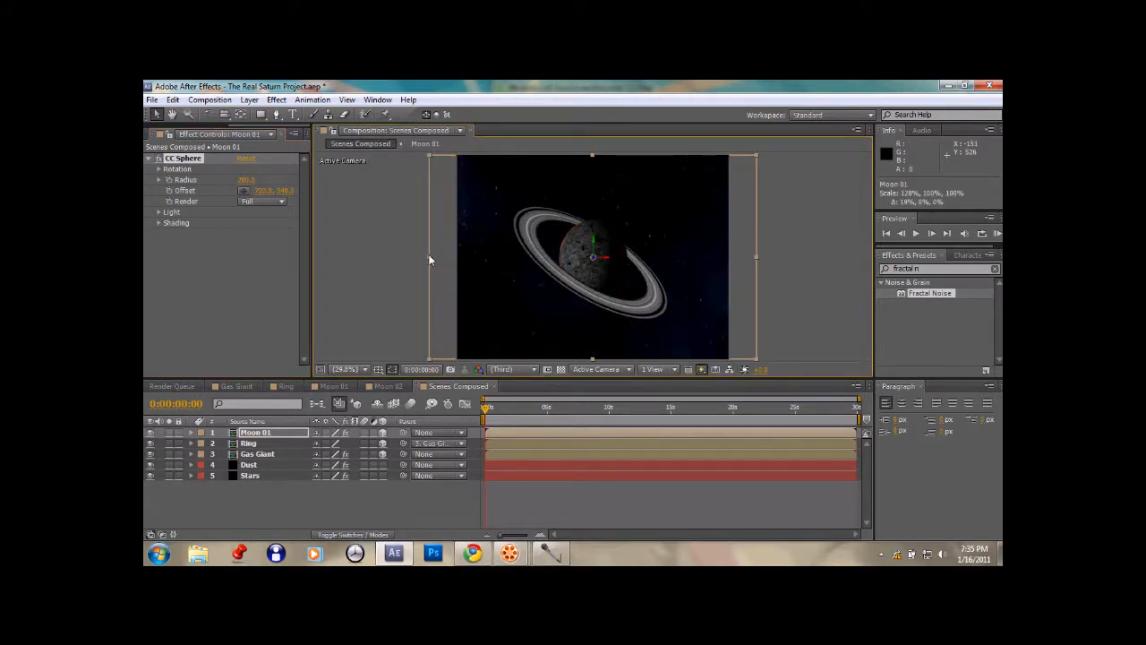
pyautogui.moveTo(589, 260); pyautogui.dragTo(502, 301)
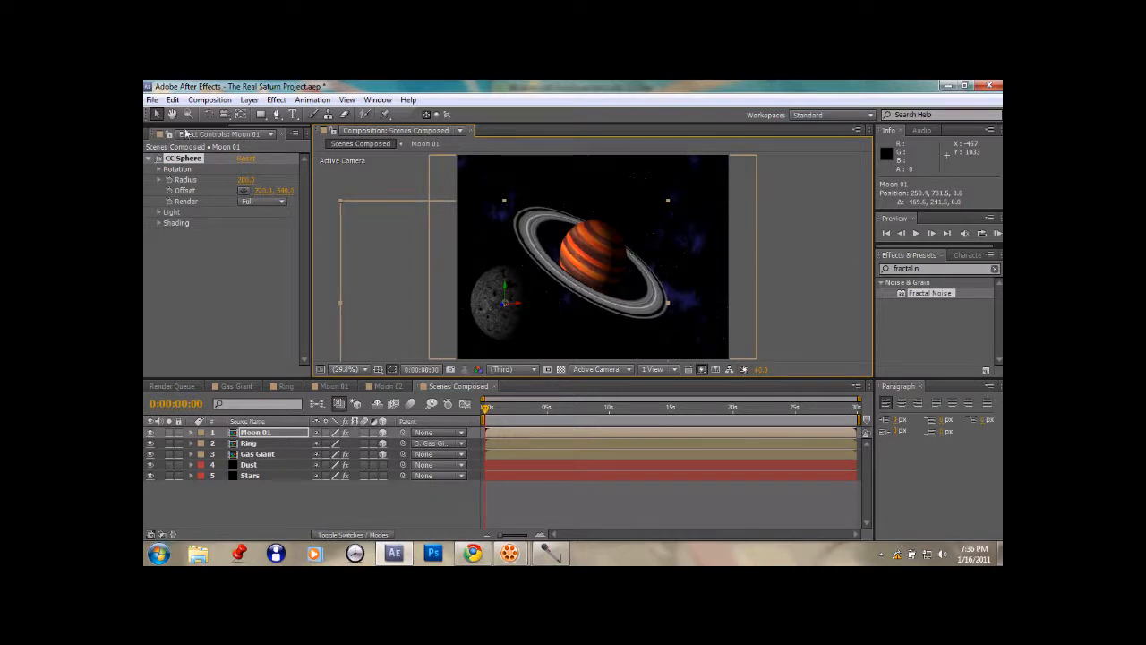
# Step: Show Gas Giant's CC Sphere Light and Shading properties alongside Moon 01's expanded CC Sphere Light and Shading properties
pyautogui.click(149, 134)
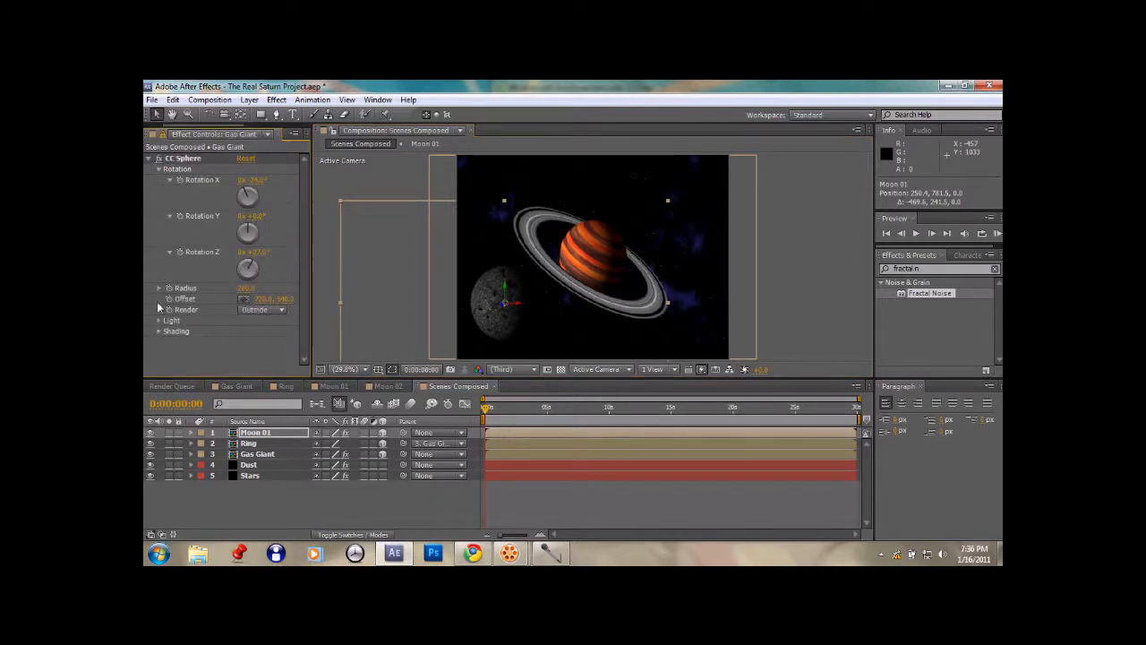
pyautogui.click(158, 169)
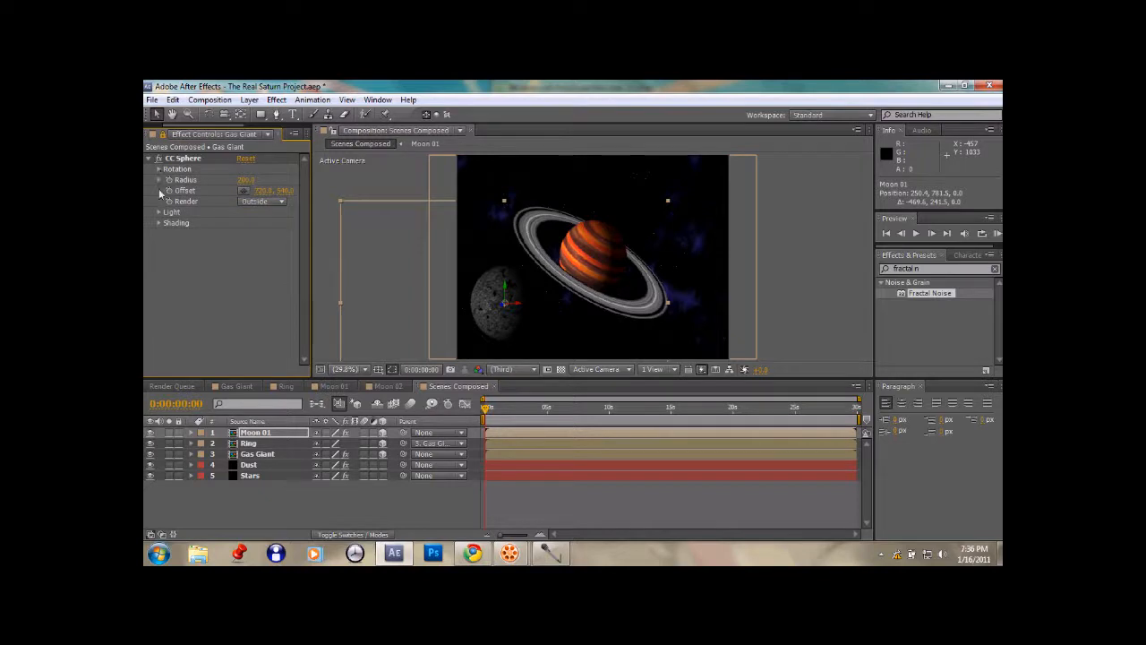
pyautogui.click(159, 213)
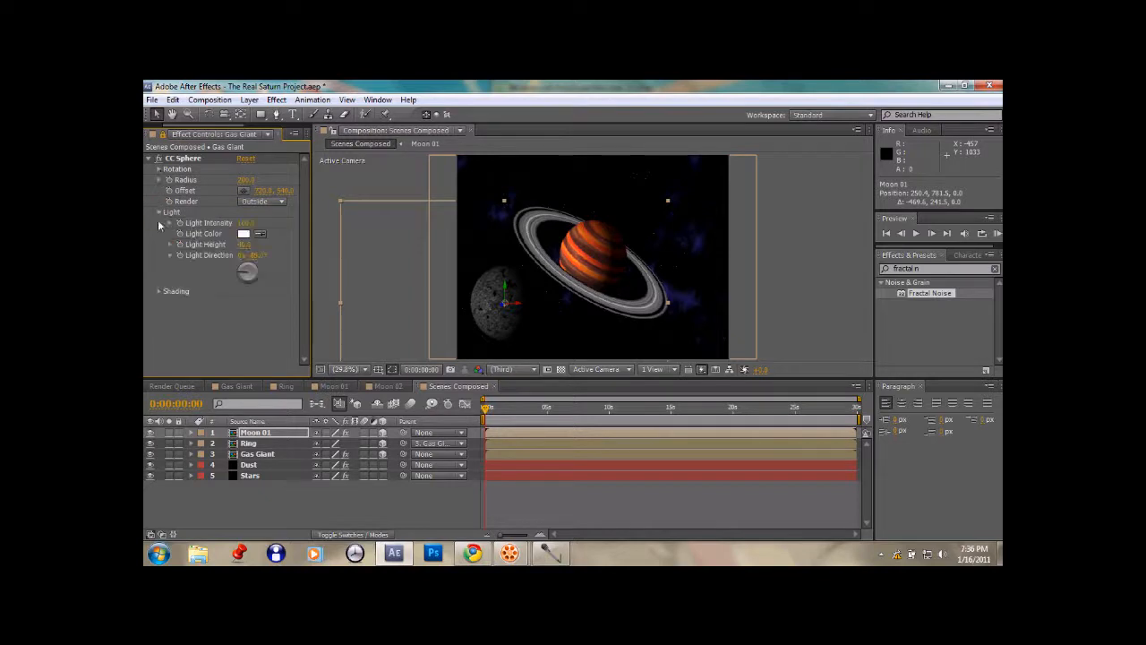
pyautogui.click(158, 292)
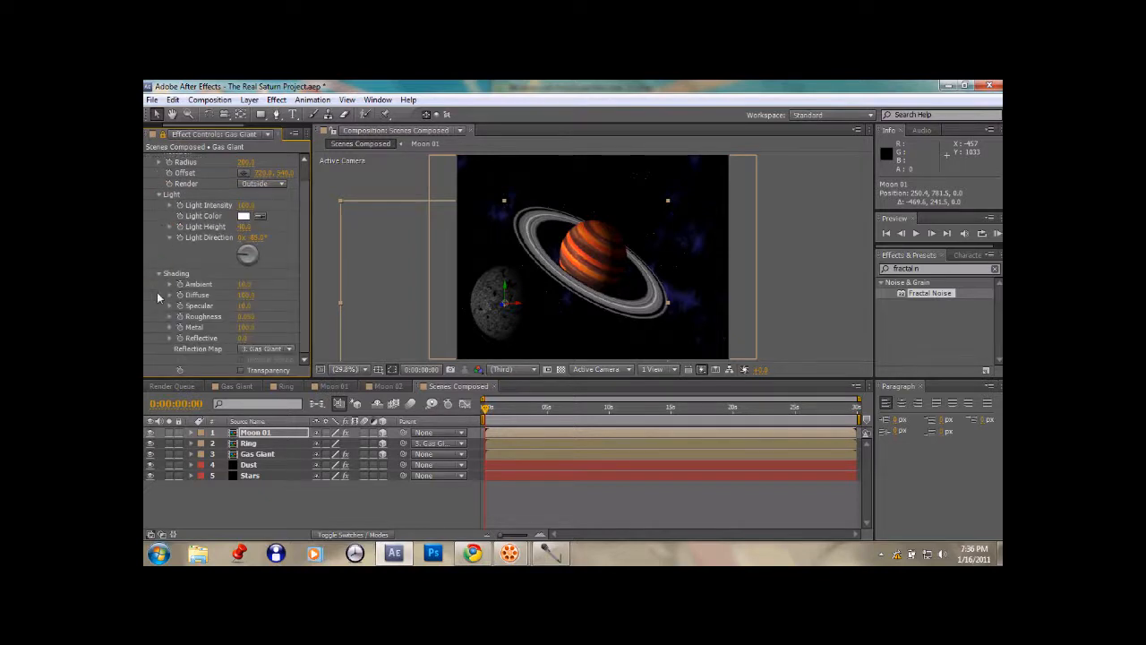
pyautogui.click(254, 435)
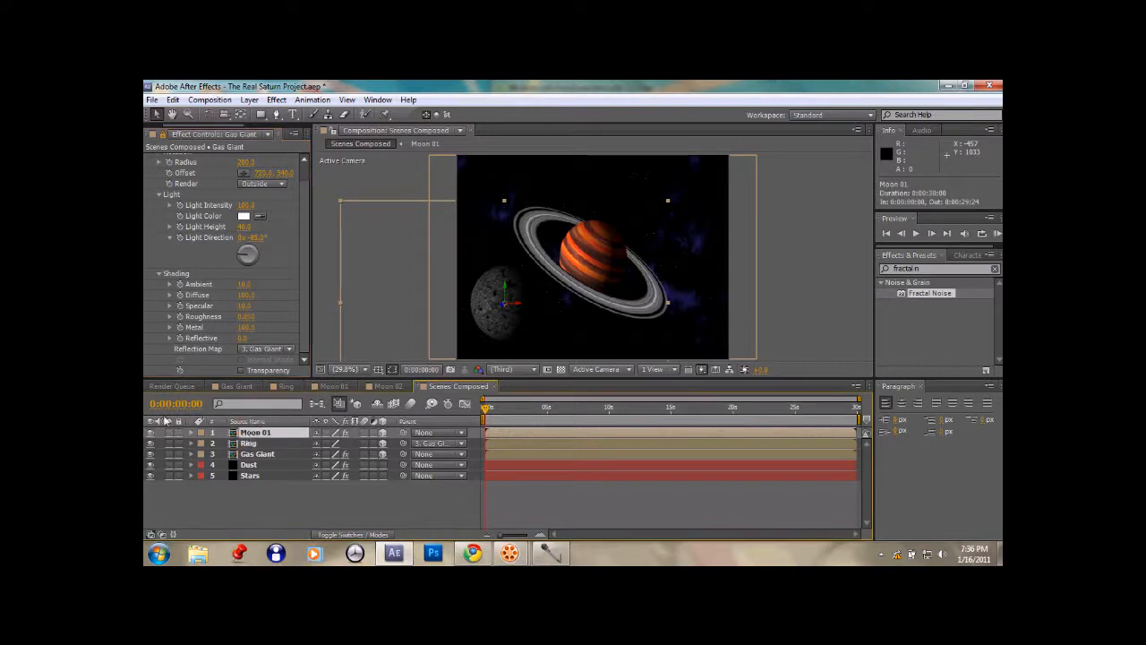
pyautogui.click(191, 433)
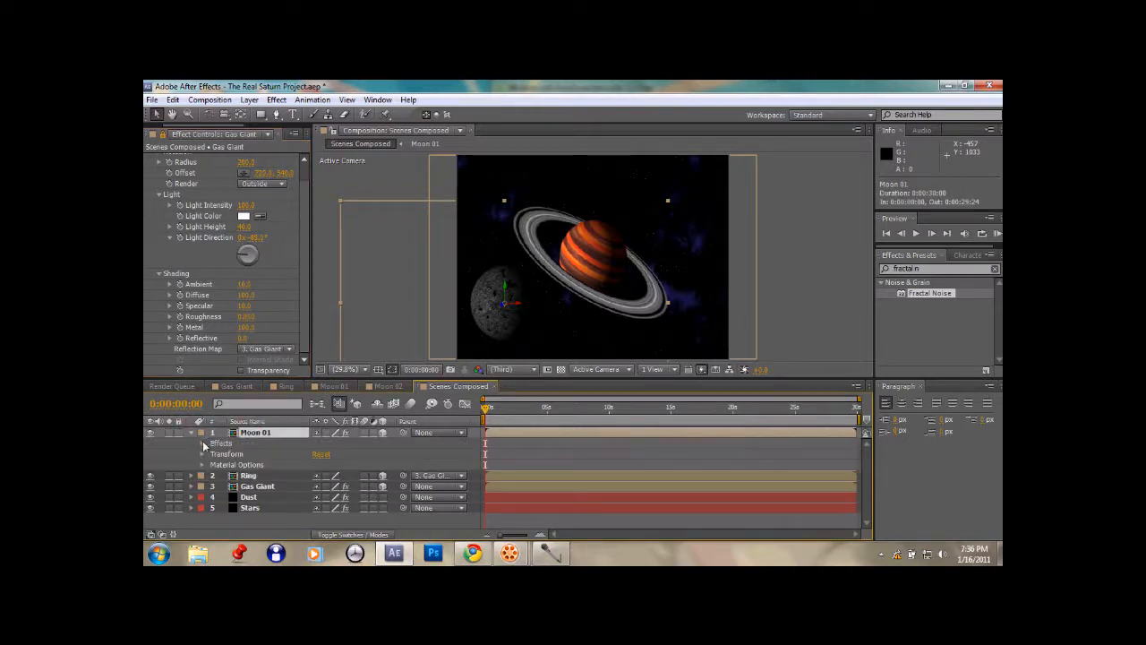
pyautogui.click(202, 443)
pyautogui.click(213, 454)
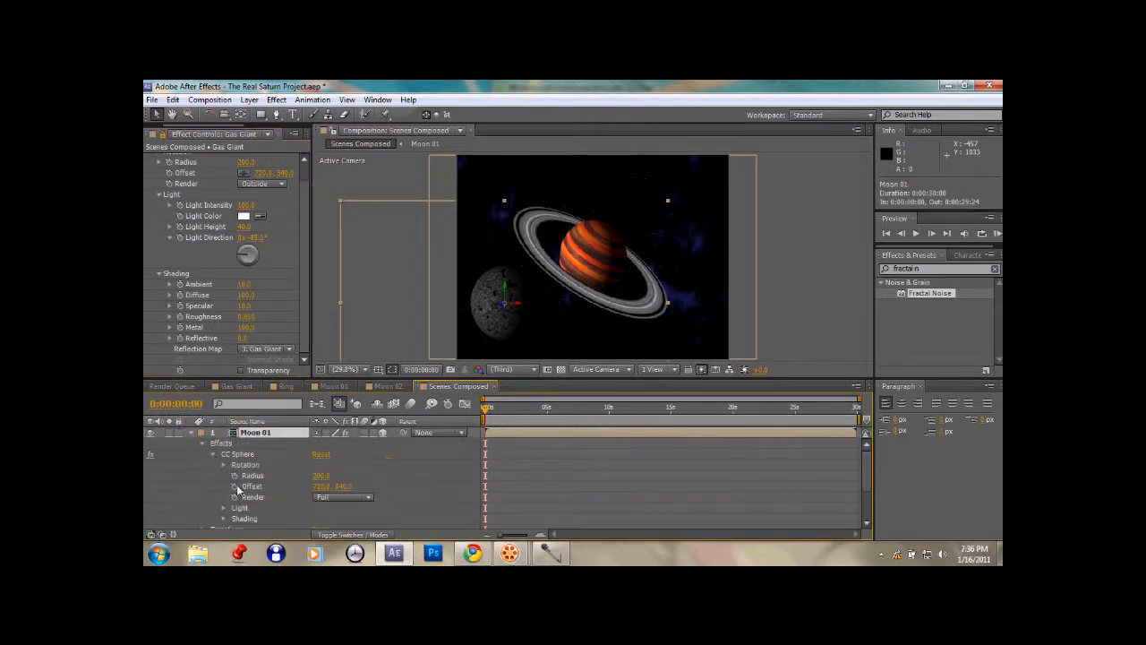
pyautogui.click(223, 508)
pyautogui.scroll(-1, 228, 510)
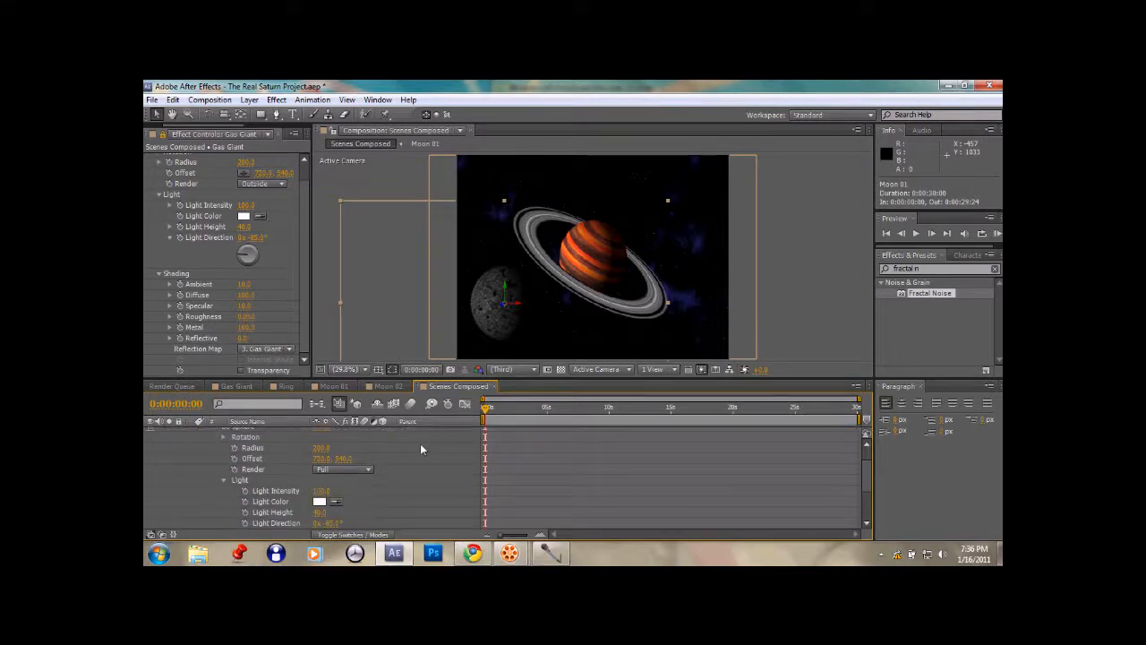
pyautogui.moveTo(868, 469); pyautogui.dragTo(866, 492)
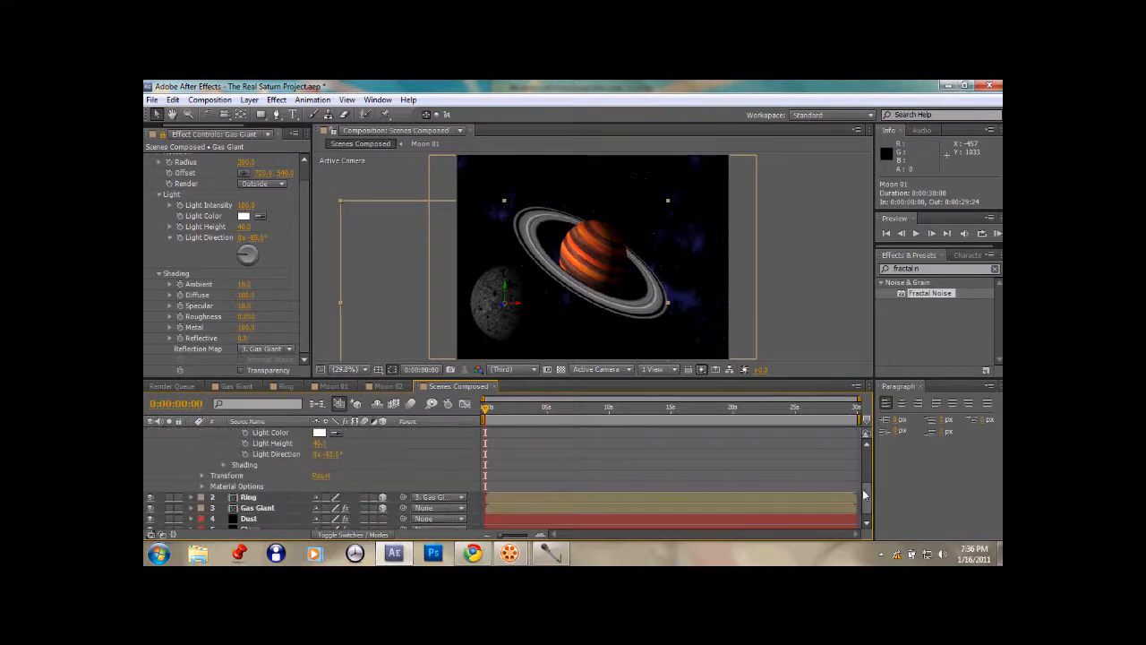
pyautogui.click(224, 466)
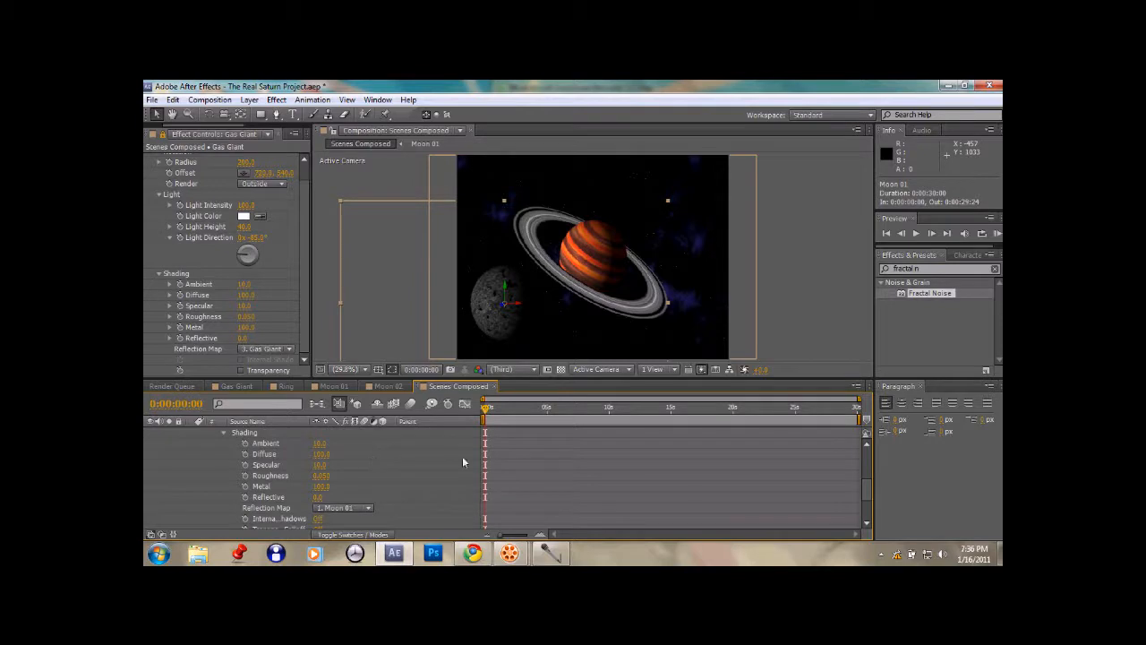
pyautogui.moveTo(866, 488)
pyautogui.mouseDown()
pyautogui.moveTo(865, 455)
pyautogui.moveTo(865, 479)
pyautogui.mouseUp()
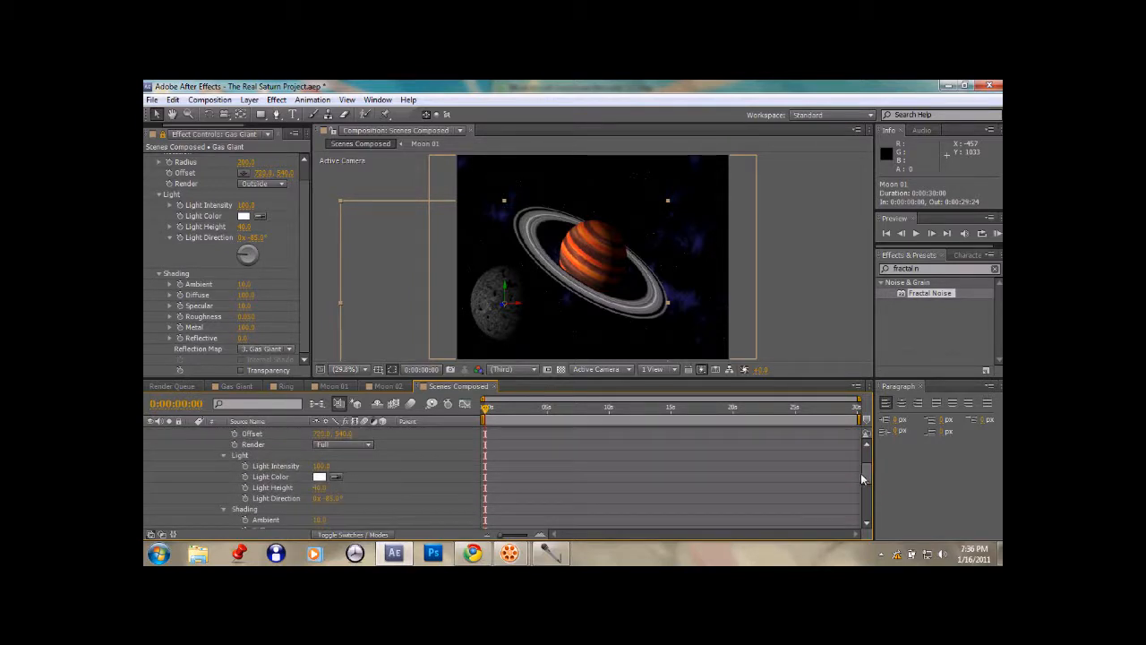
# Step: Link Moon 01's CC Sphere Light Intensity, Light Color, Light Height and Light Direction by expressions to the matching Gas Giant properties
pyautogui.keyDown('alt'); pyautogui.click(245, 466); pyautogui.keyUp('alt')
pyautogui.moveTo(347, 477); pyautogui.dragTo(209, 206)
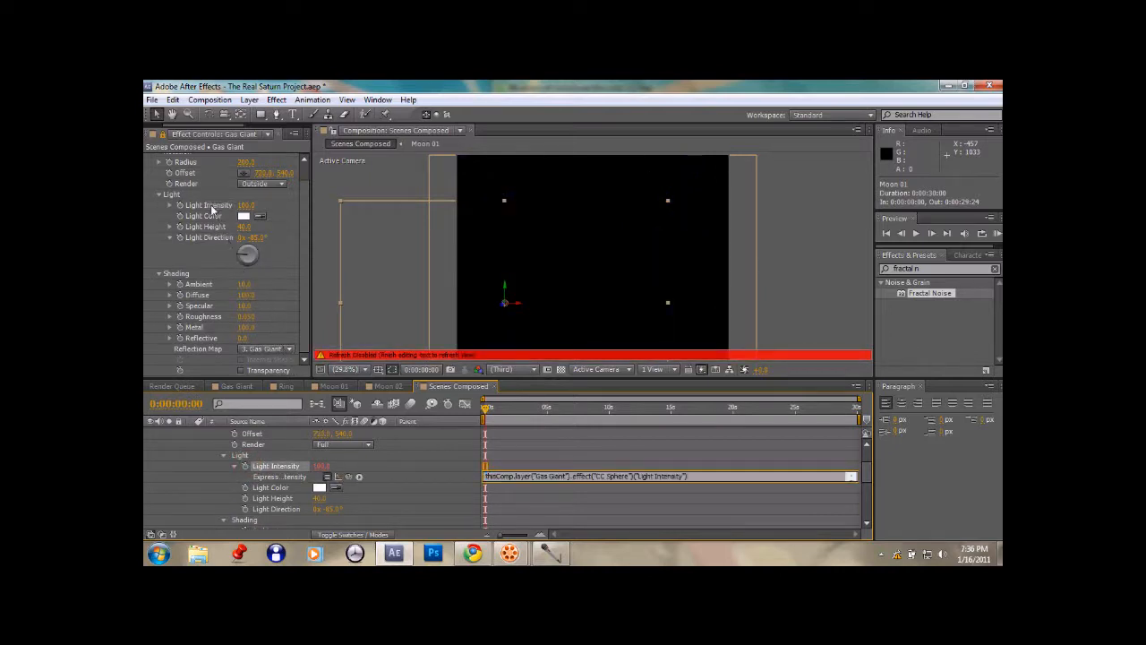
pyautogui.keyDown('alt'); pyautogui.click(246, 488); pyautogui.keyUp('alt')
pyautogui.moveTo(350, 501); pyautogui.dragTo(206, 217)
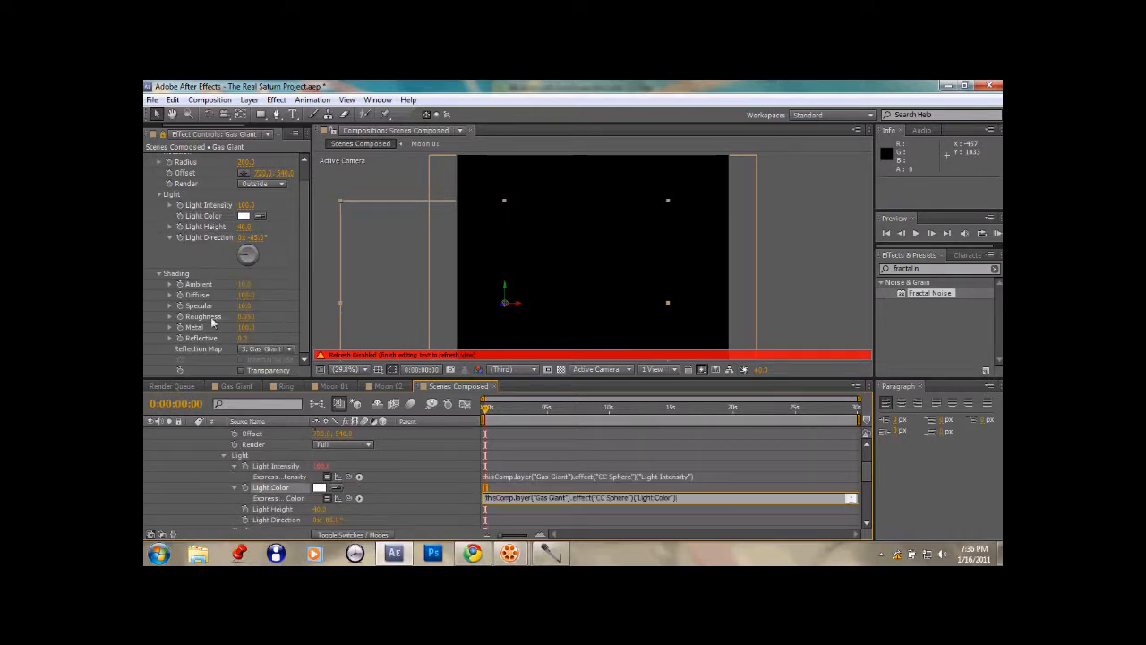
pyautogui.keyDown('alt'); pyautogui.click(245, 509); pyautogui.keyUp('alt')
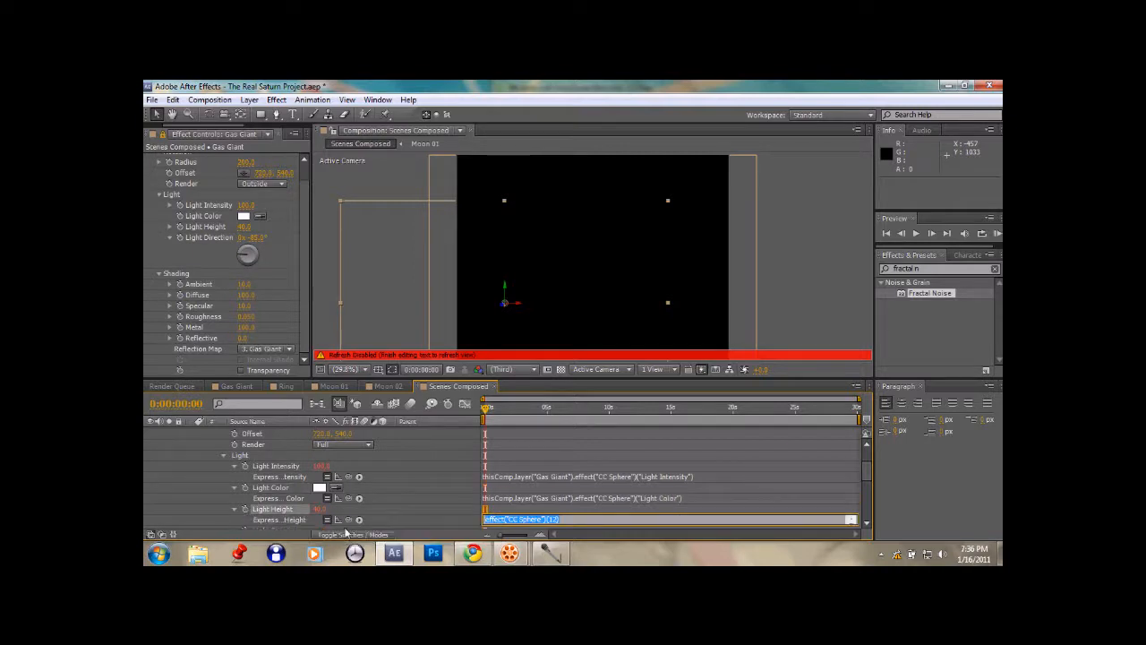
pyautogui.moveTo(349, 519)
pyautogui.mouseDown()
pyautogui.moveTo(324, 430)
pyautogui.moveTo(196, 227)
pyautogui.mouseUp()
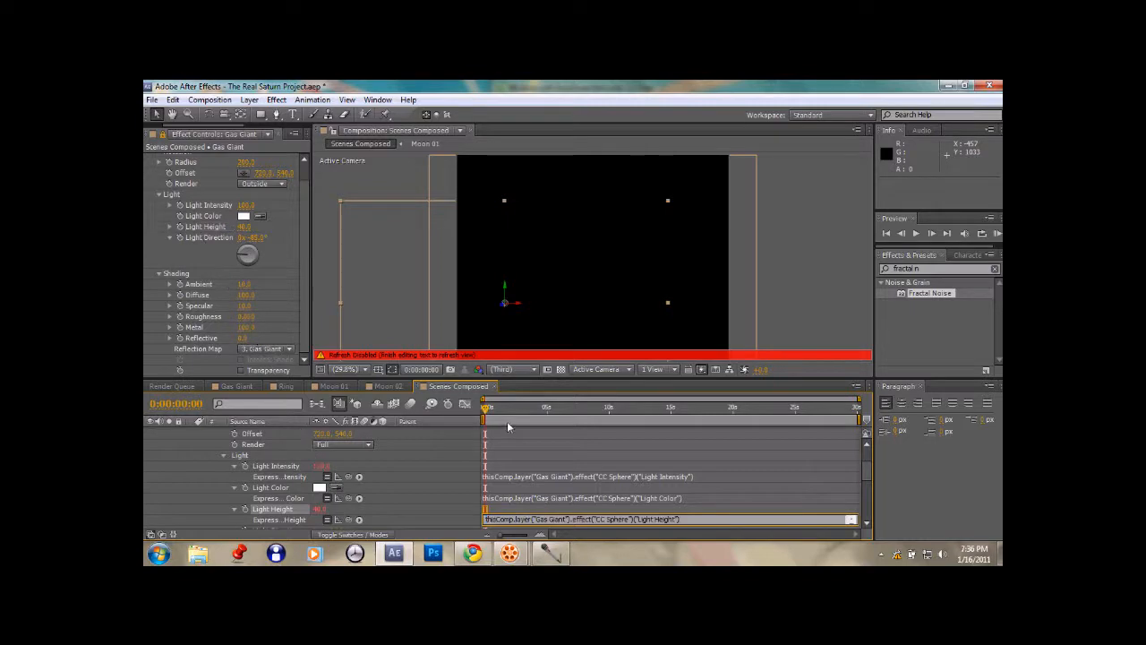
pyautogui.click(864, 469)
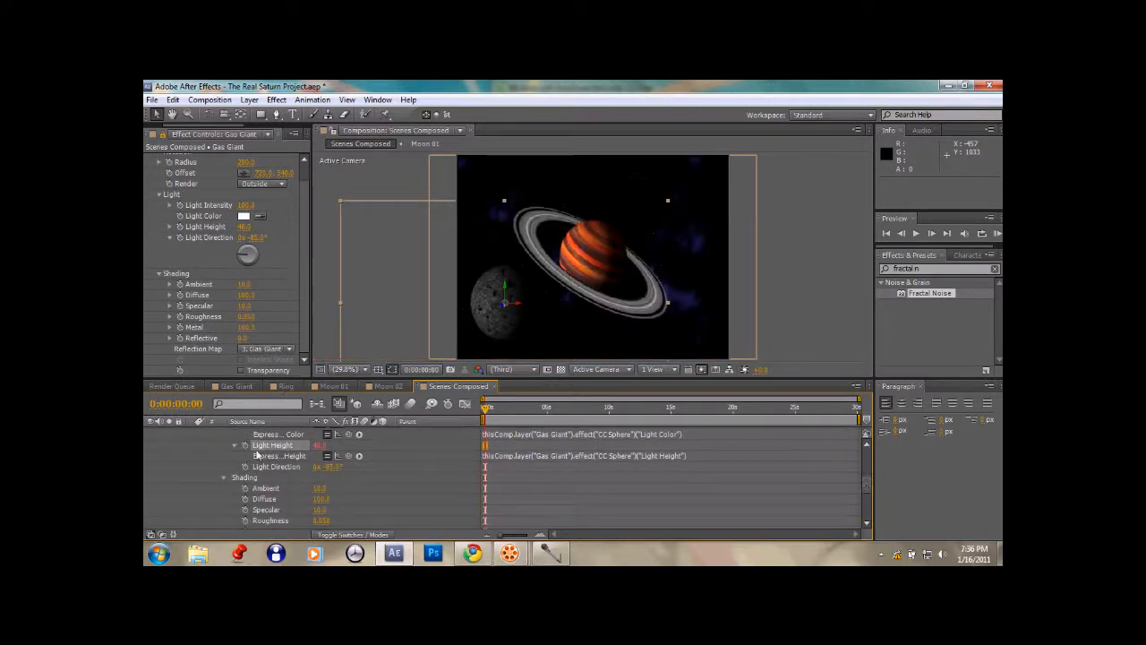
pyautogui.keyDown('alt'); pyautogui.click(245, 466); pyautogui.keyUp('alt')
pyautogui.moveTo(349, 477); pyautogui.dragTo(209, 238)
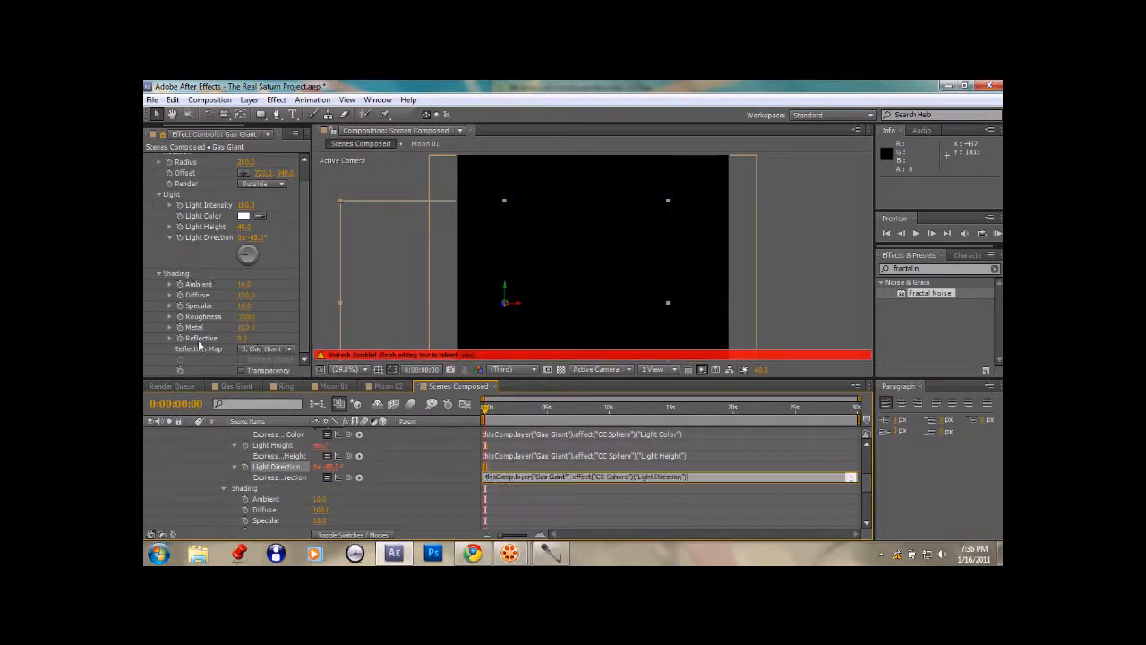
# Step: Link Moon 01's CC Sphere Ambient, Diffuse and Specular shading by expressions to the same properties of Gas Giant
pyautogui.keyDown('alt'); pyautogui.click(245, 499); pyautogui.keyUp('alt')
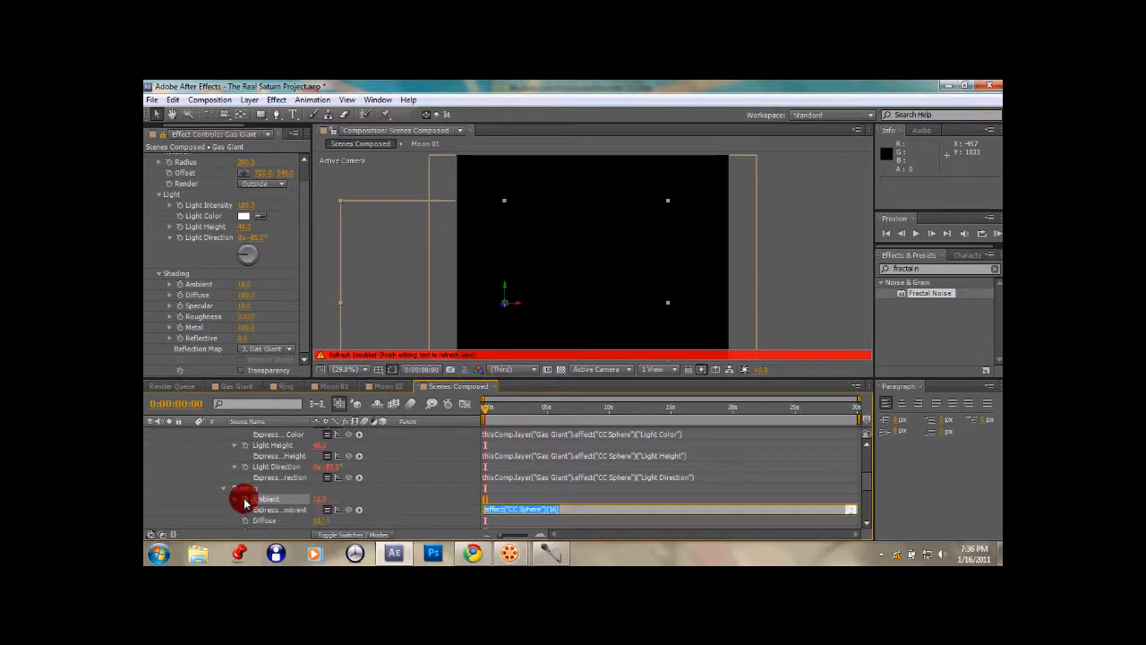
pyautogui.moveTo(349, 510); pyautogui.dragTo(198, 284)
pyautogui.keyDown('alt'); pyautogui.click(246, 520); pyautogui.keyUp('alt')
pyautogui.scroll(-2, 347, 501)
pyautogui.moveTo(348, 467); pyautogui.dragTo(214, 295)
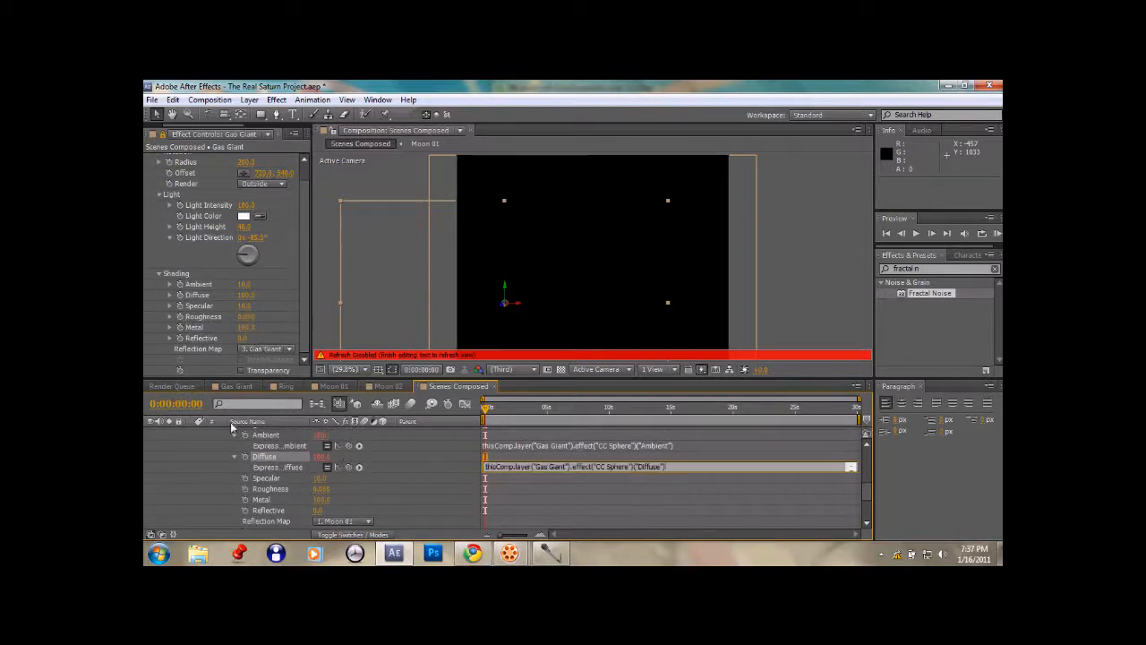
pyautogui.keyDown('alt'); pyautogui.click(245, 478); pyautogui.keyUp('alt')
pyautogui.moveTo(348, 488); pyautogui.dragTo(200, 305)
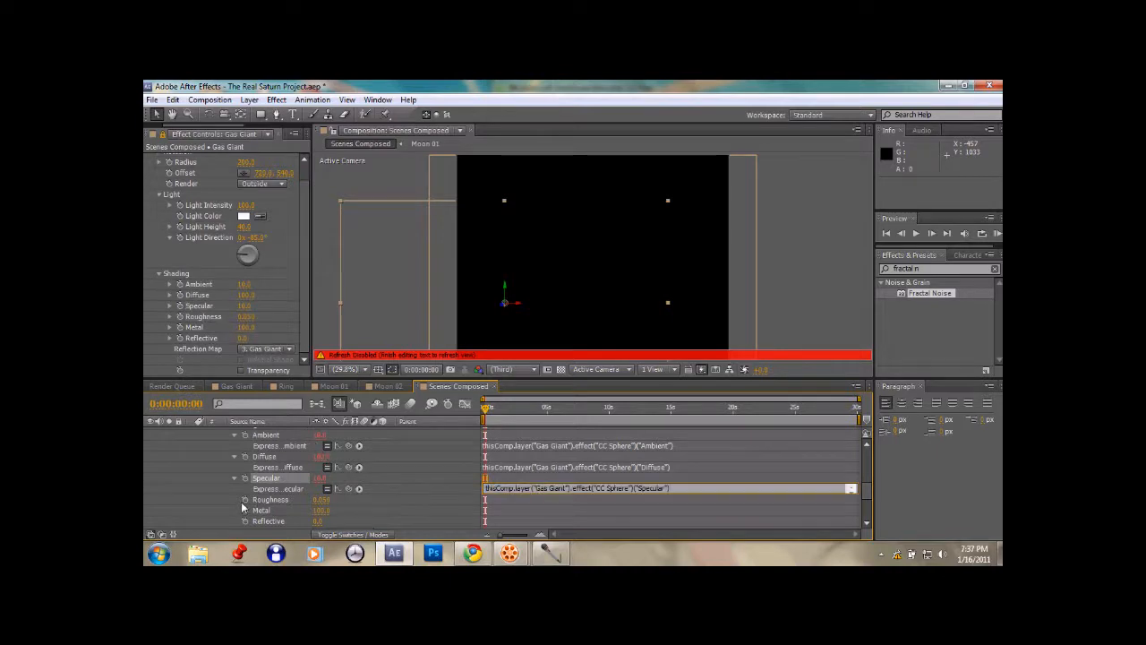
# Step: Link Moon 01's CC Sphere Roughness, Metal and Reflective by expressions to Gas Giant's, and collapse Moon 01's Light properties
pyautogui.keyDown('alt'); pyautogui.click(246, 500); pyautogui.keyUp('alt')
pyautogui.moveTo(348, 509); pyautogui.dragTo(216, 318)
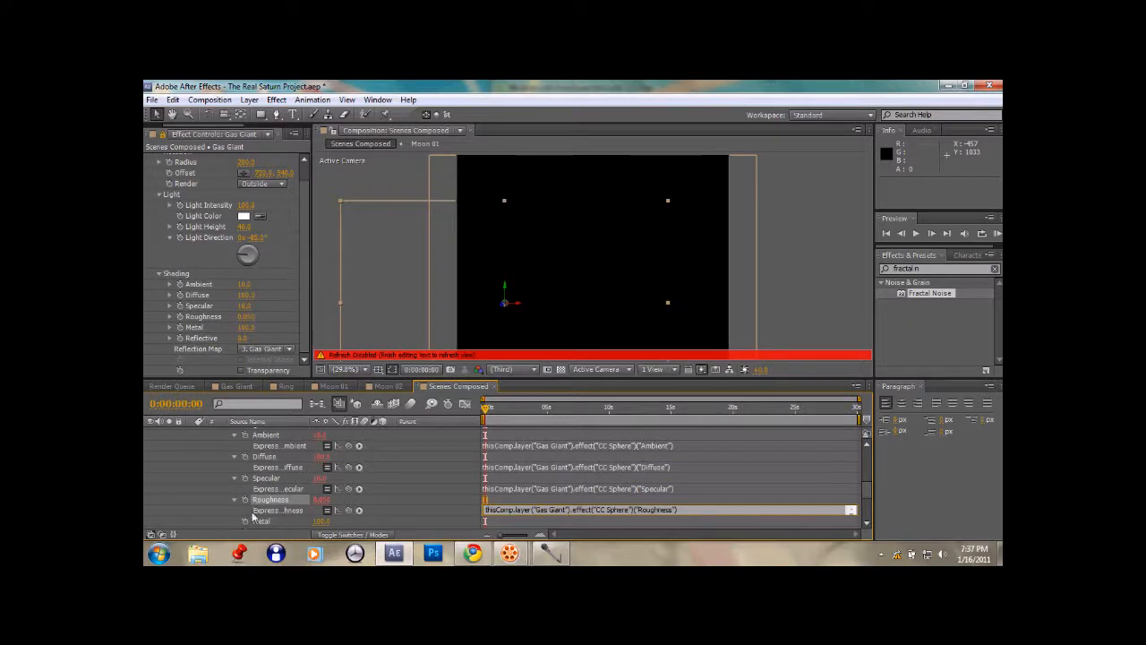
pyautogui.keyDown('alt'); pyautogui.click(244, 521); pyautogui.keyUp('alt')
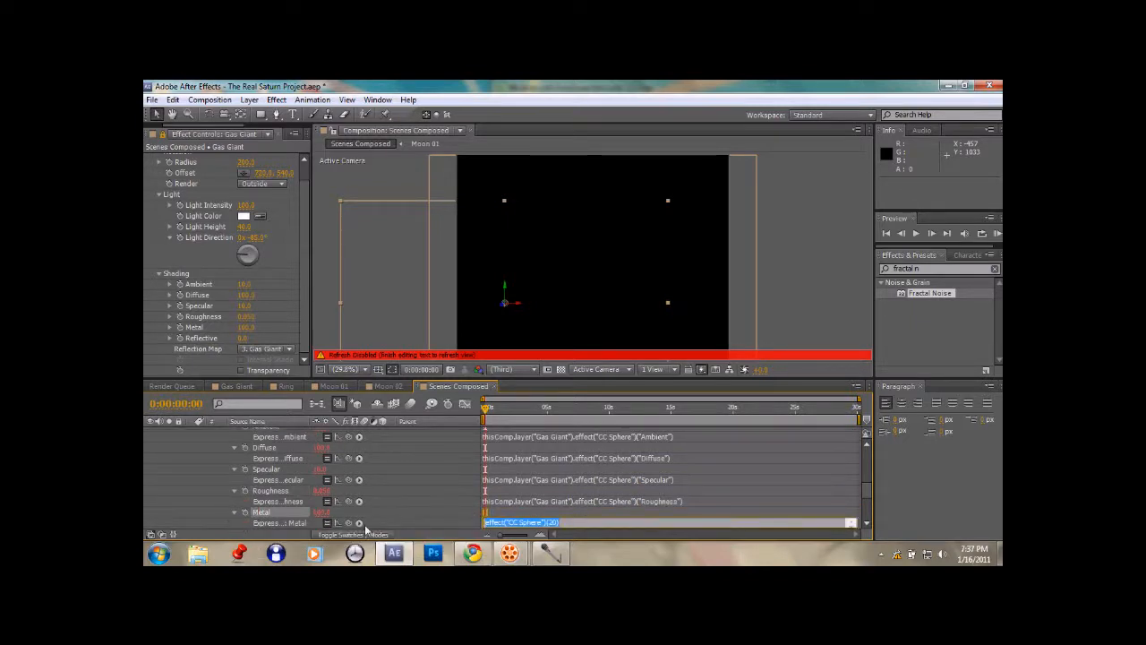
pyautogui.moveTo(350, 525); pyautogui.dragTo(195, 327)
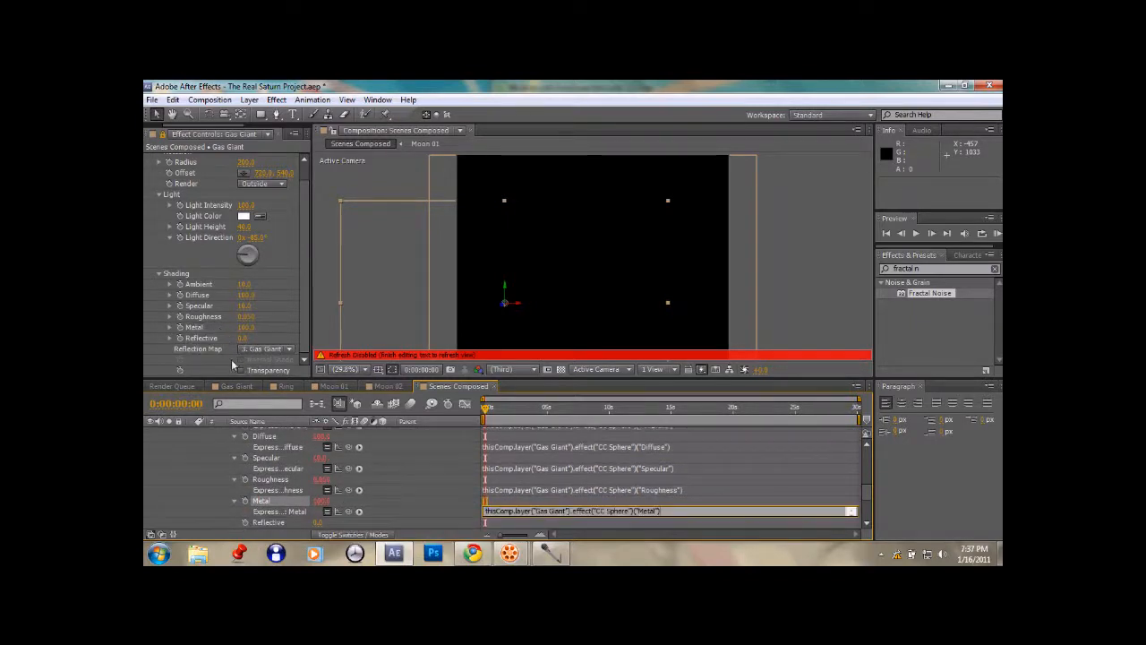
pyautogui.keyDown('alt'); pyautogui.click(245, 522); pyautogui.keyUp('alt')
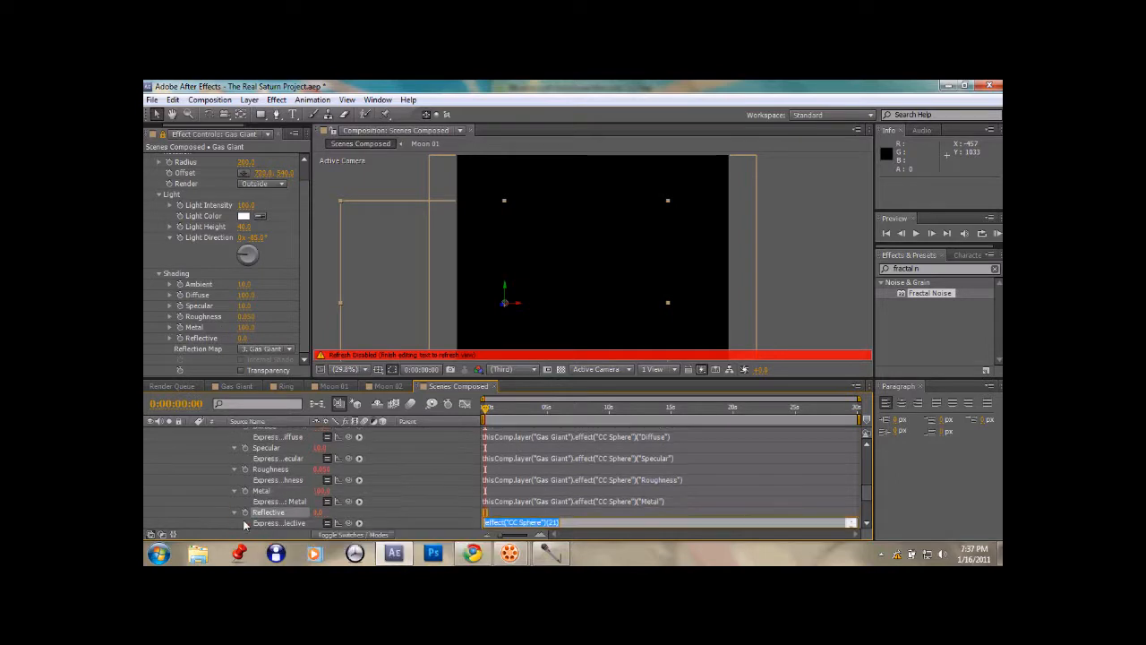
pyautogui.moveTo(350, 525); pyautogui.dragTo(207, 339)
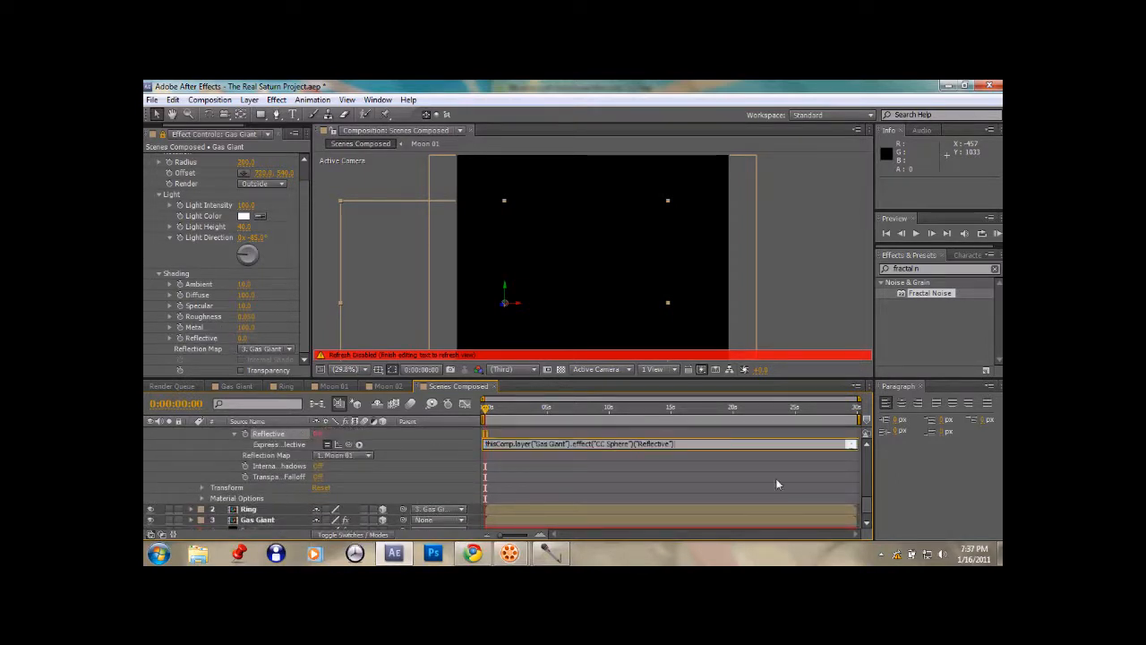
pyautogui.click(451, 473)
pyautogui.moveTo(868, 503); pyautogui.dragTo(866, 455)
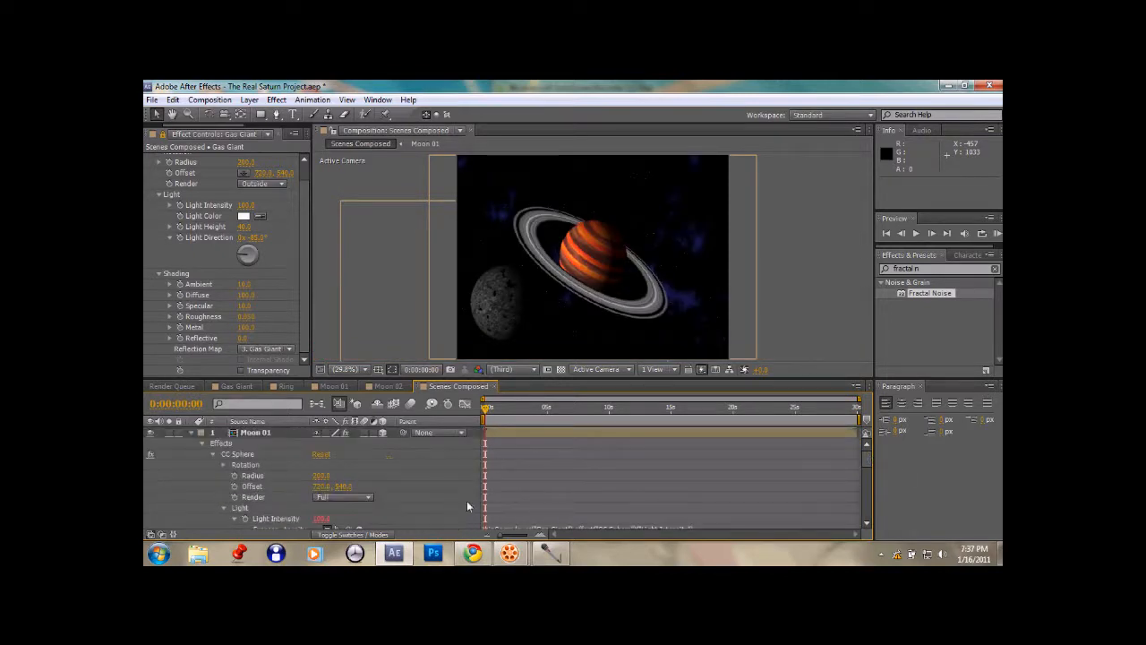
pyautogui.click(225, 510)
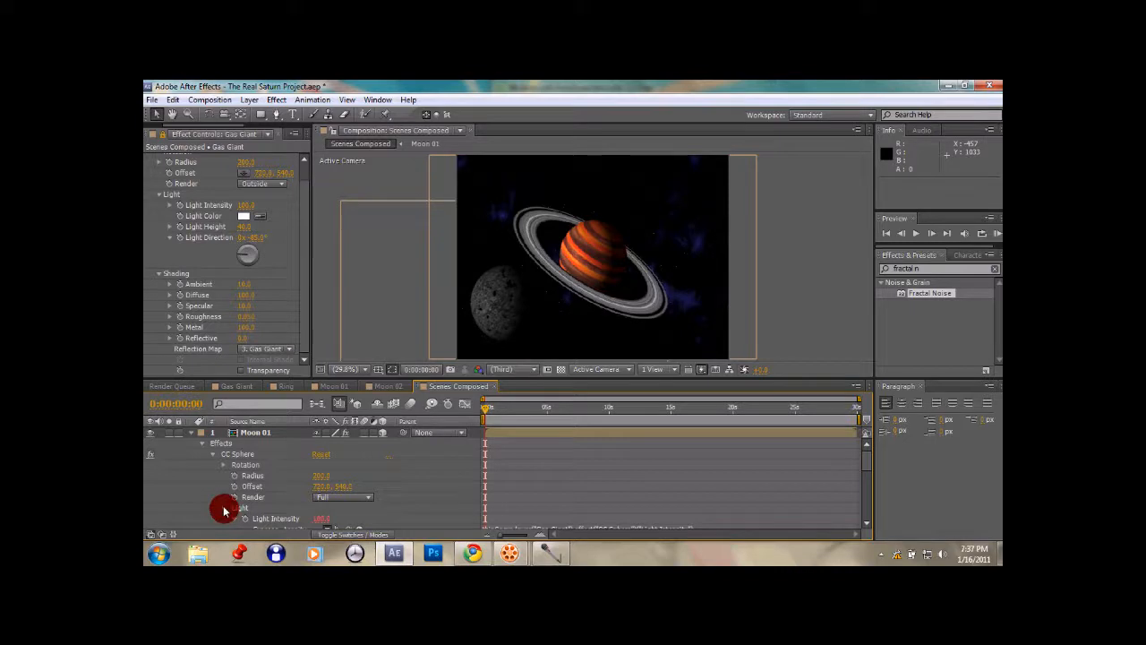
# Step: Collapse Moon 01's layer properties and set Gas Giant's CC Sphere Light Intensity to 120
pyautogui.click(214, 454)
pyautogui.click(203, 444)
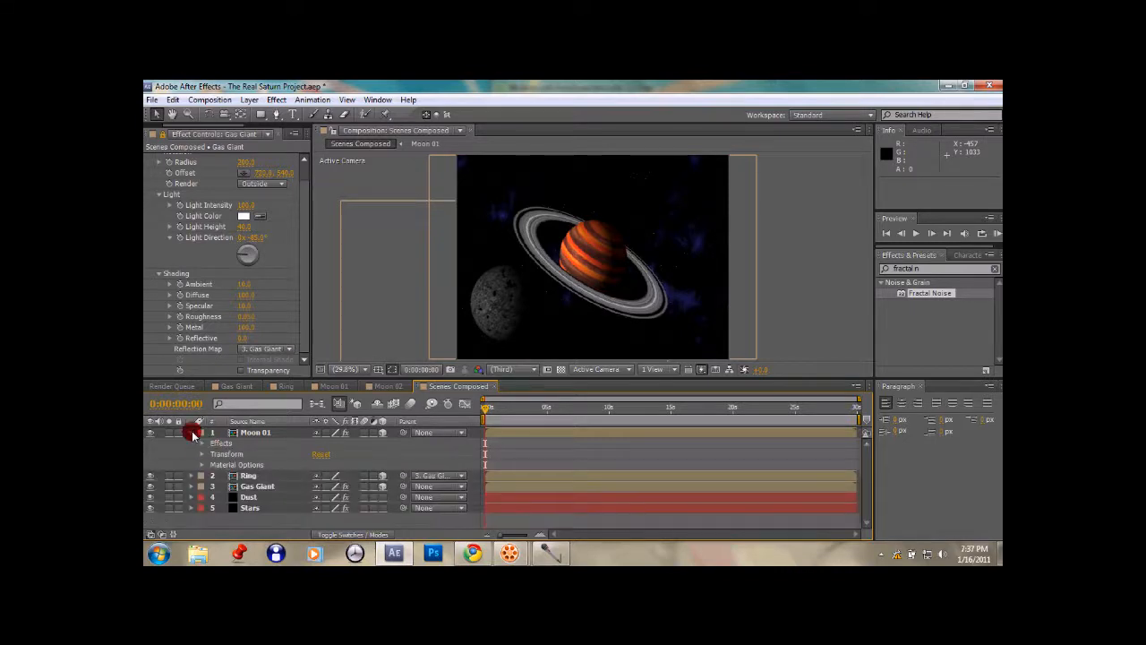
pyautogui.click(191, 432)
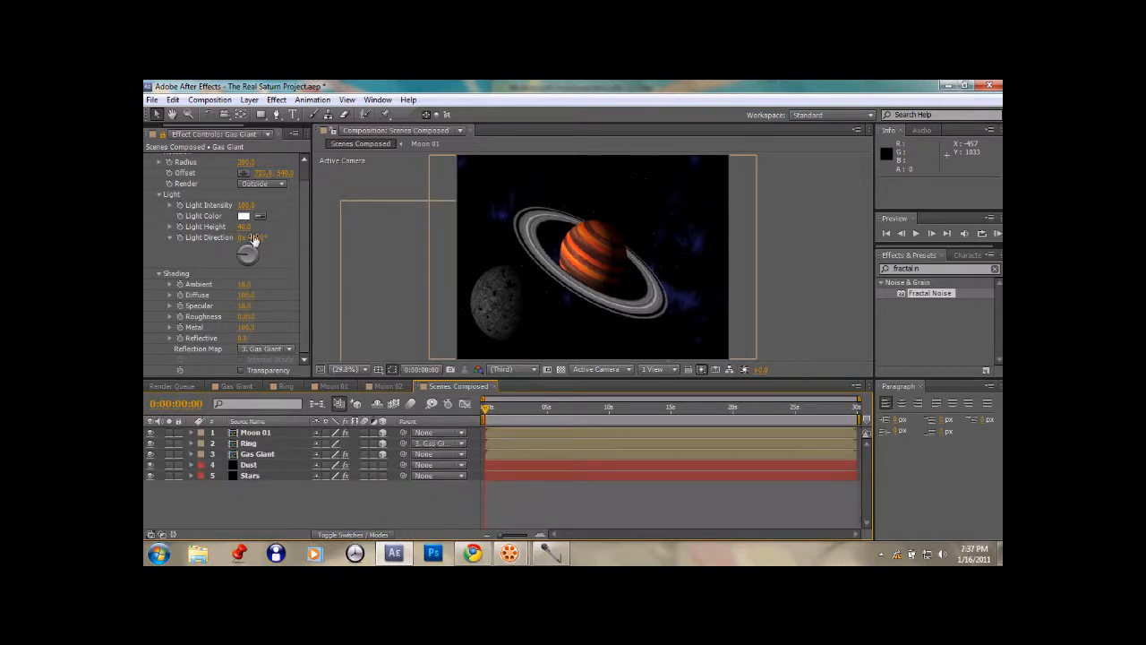
pyautogui.click(246, 205)
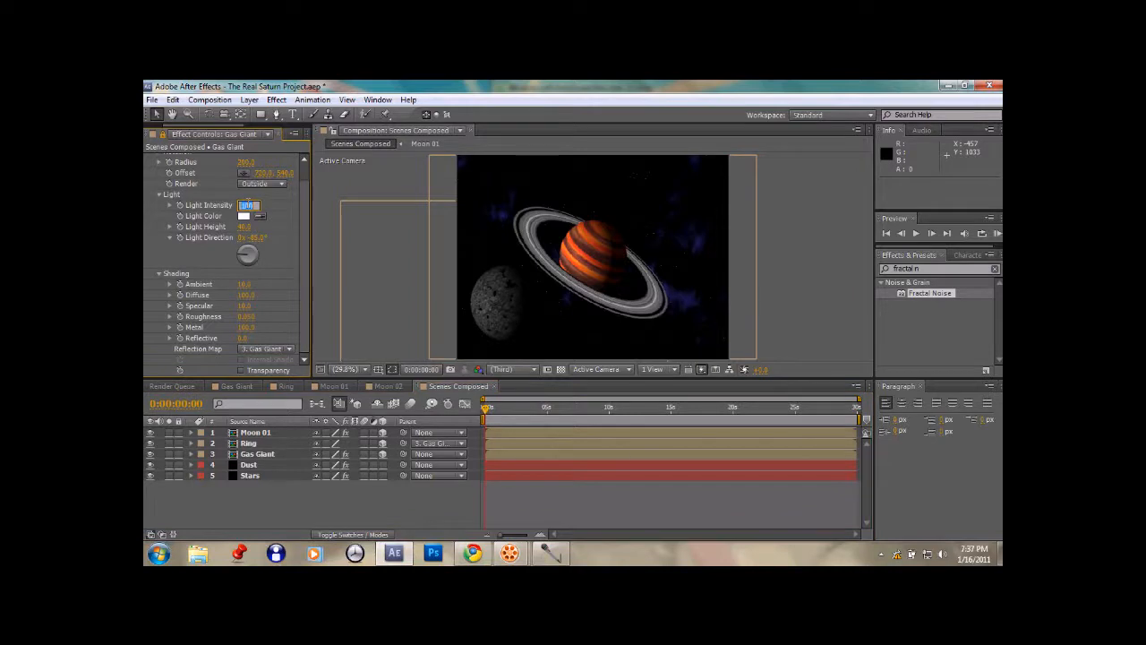
pyautogui.write('120')
pyautogui.click(293, 203)
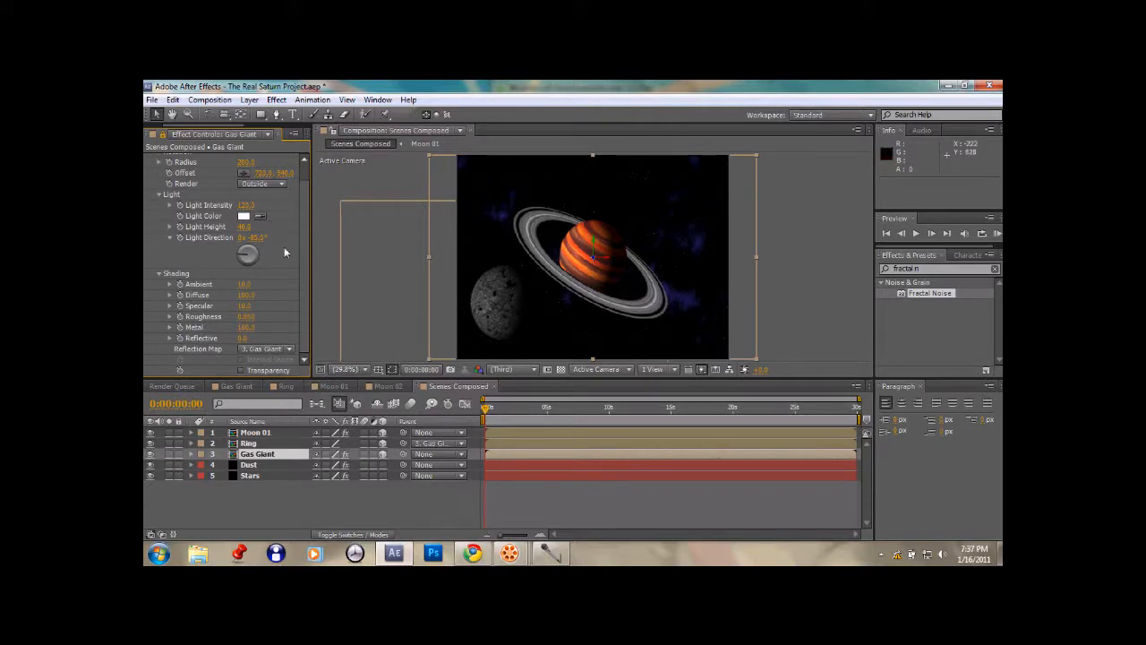
# Step: Set Gas Giant's CC Sphere Ambient and Specular shading to 0
pyautogui.click(248, 284)
pyautogui.press('Return')
pyautogui.click(245, 307)
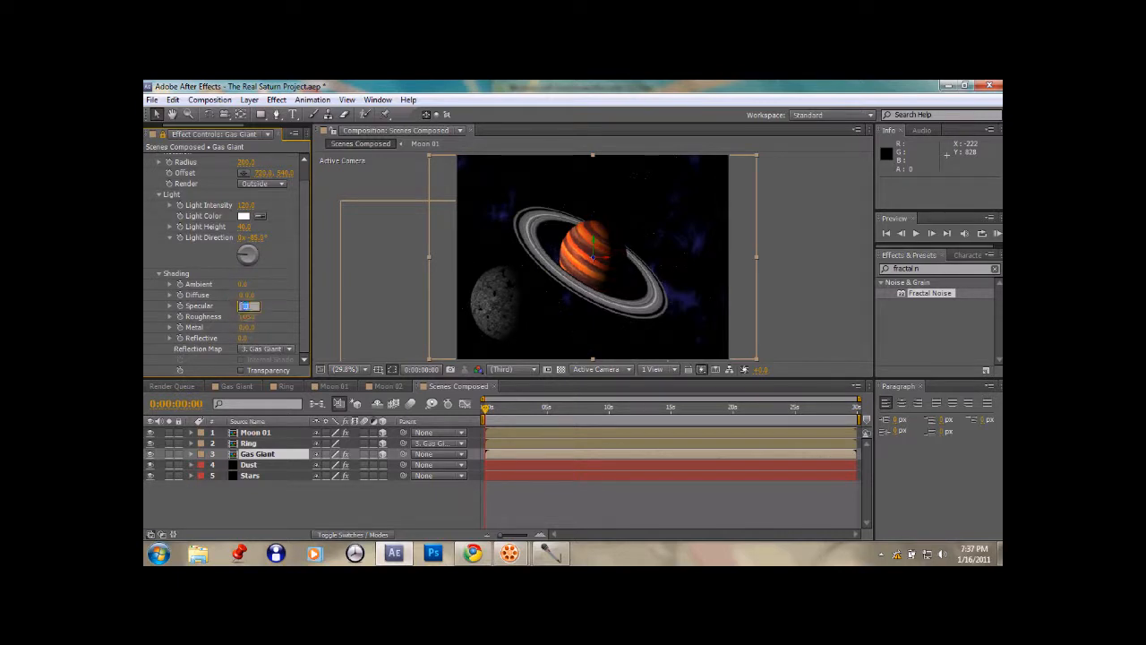
pyautogui.write('0')
pyautogui.click(284, 319)
# Step: Set Gas Giant's CC Sphere Light Height to -50 and its Light Direction to 77°
pyautogui.click(246, 227)
pyautogui.write('-50')
pyautogui.press('Return')
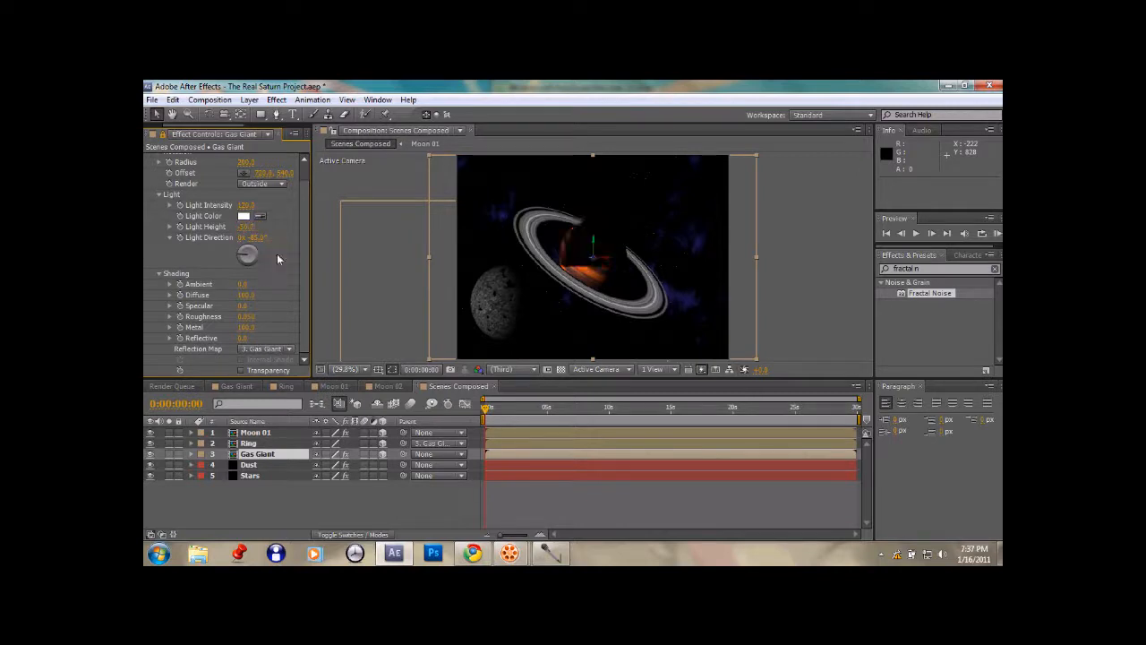
pyautogui.click(256, 238)
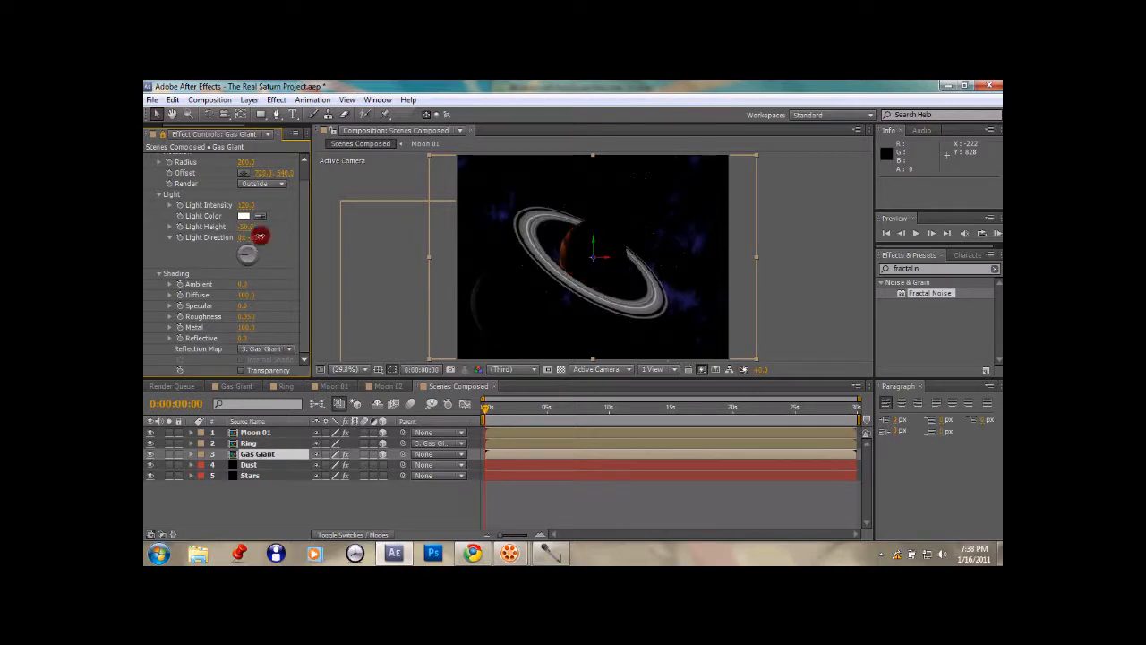
pyautogui.write('77')
pyautogui.click(268, 250)
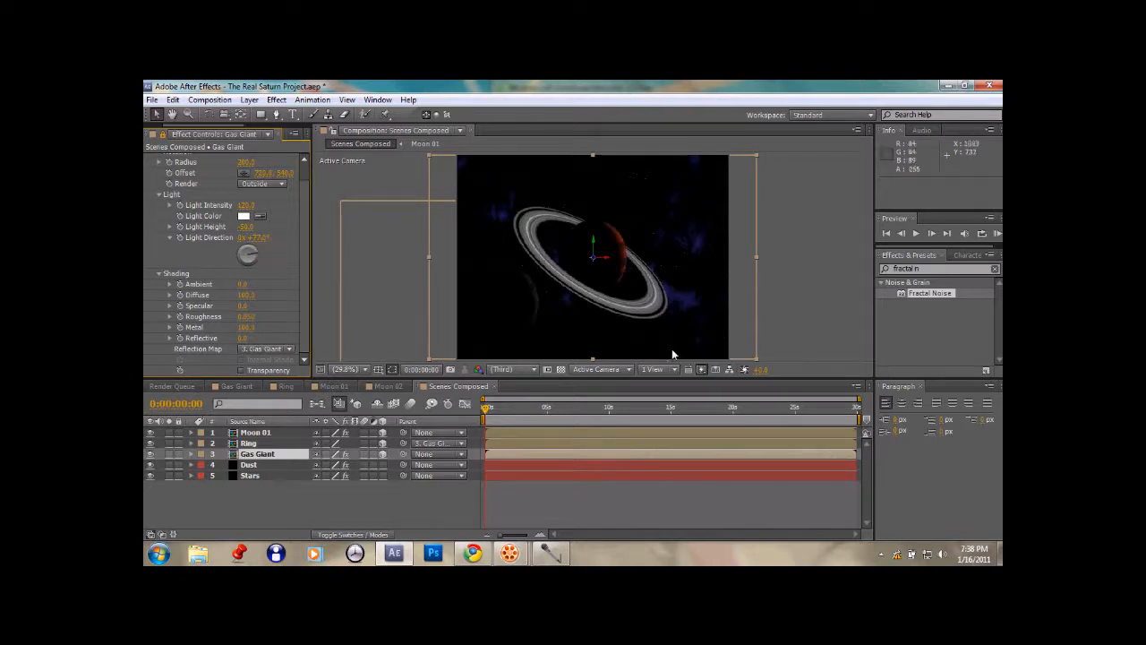
# Step: Duplicate the Moon 01 layer and replace the copy's source with the Moon 02 composition
pyautogui.click(284, 434)
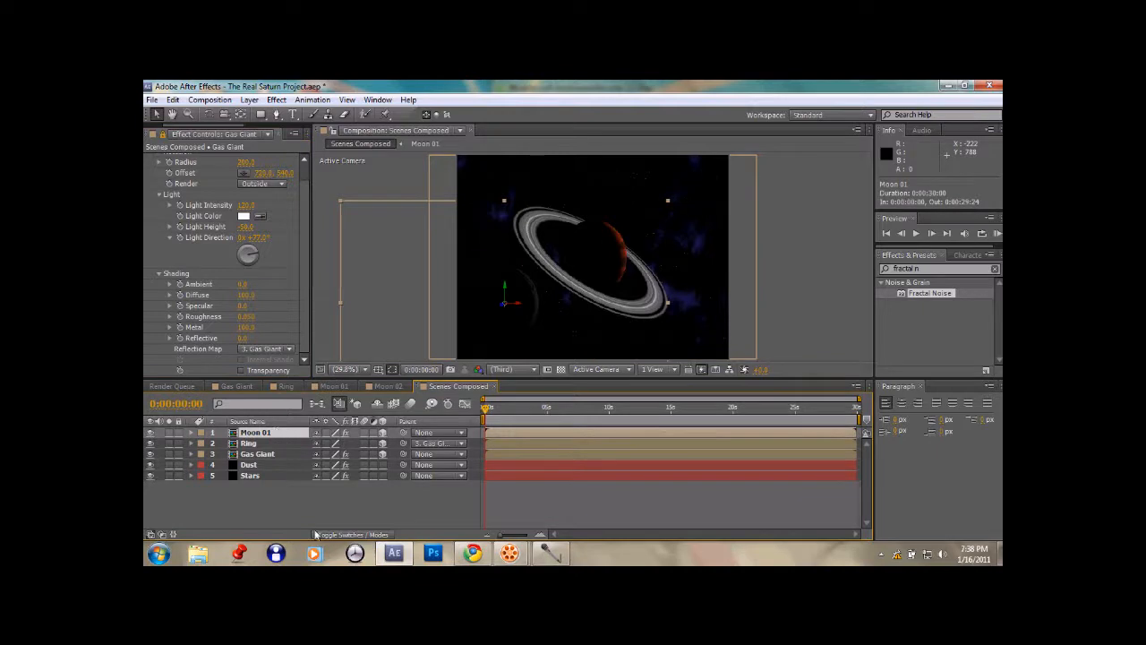
pyautogui.hotkey('ctrl', 'd')
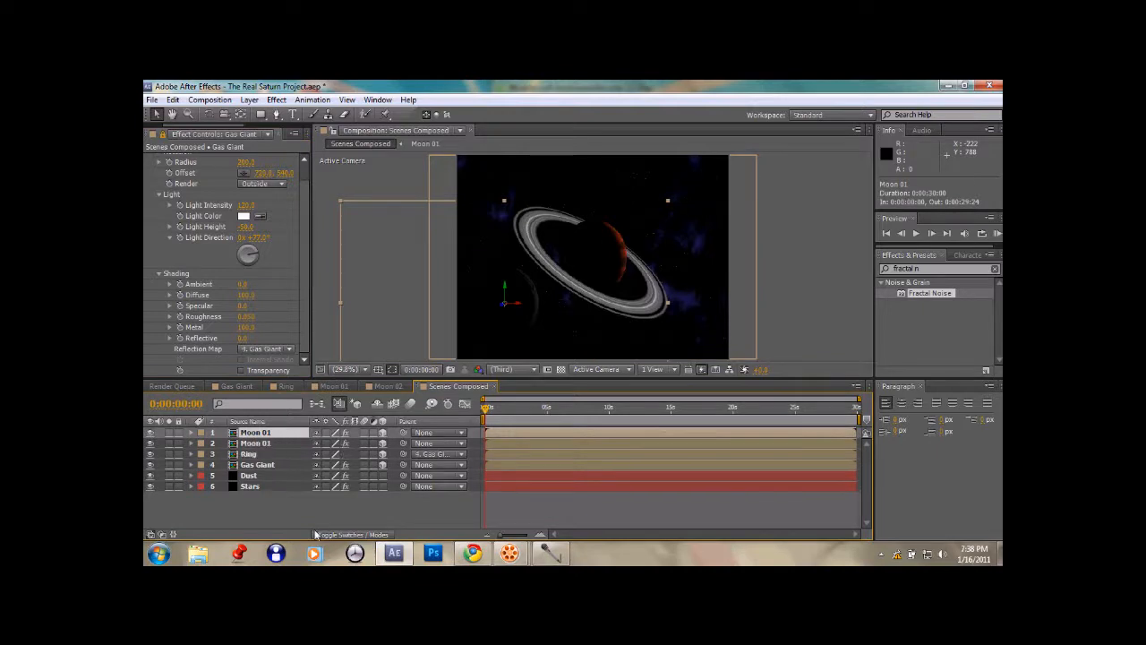
pyautogui.click(163, 133)
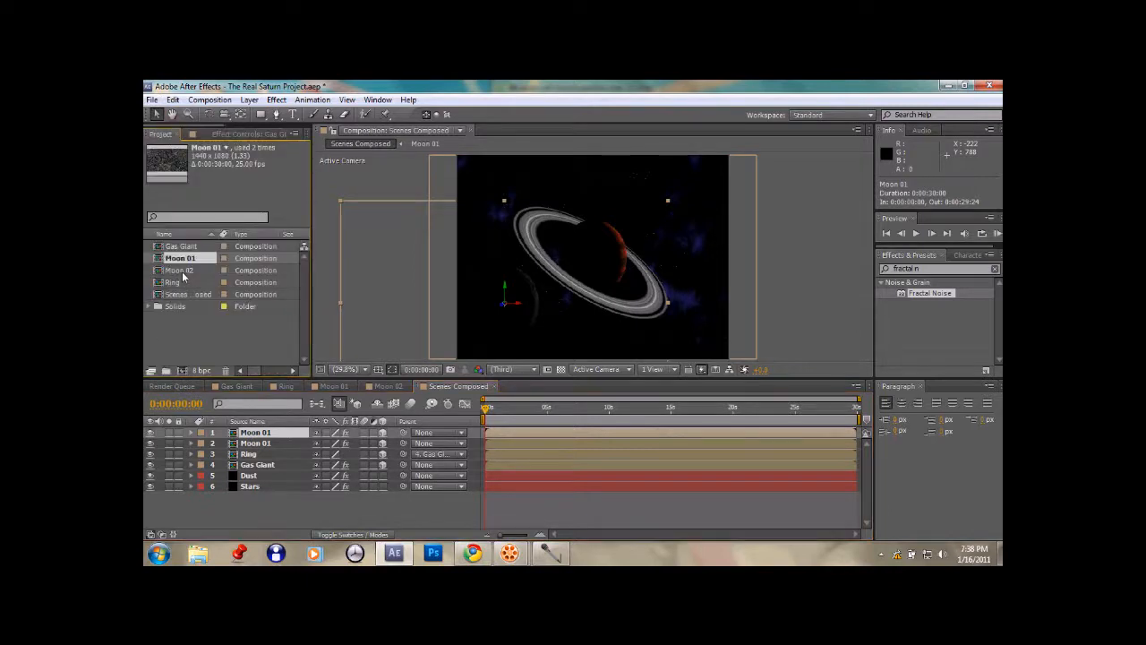
pyautogui.click(182, 270)
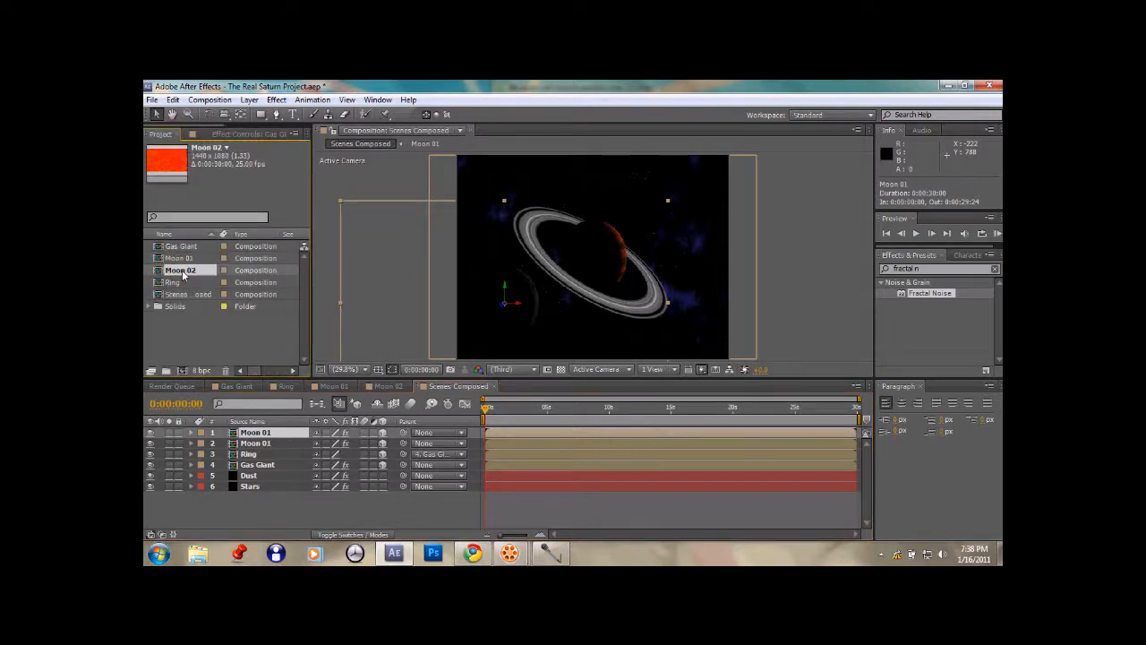
pyautogui.moveTo(182, 275); pyautogui.dragTo(261, 435)
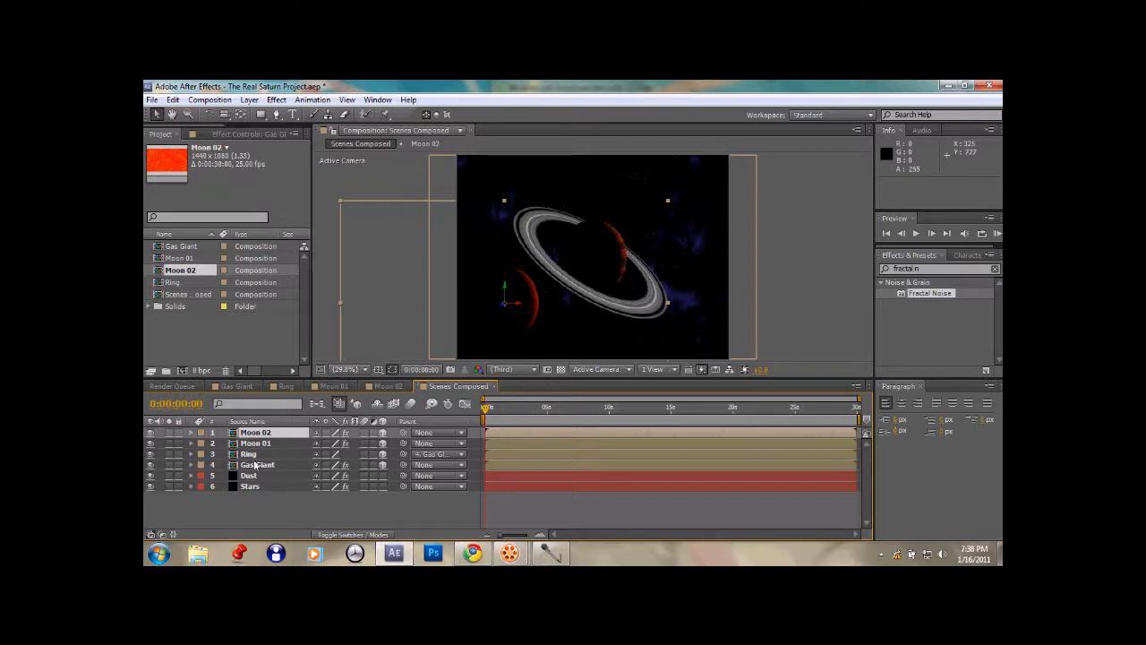
# Step: Move the Moon 02 layer to the upper right of the scene, at about 1180, 248
pyautogui.click(271, 444)
pyautogui.click(268, 435)
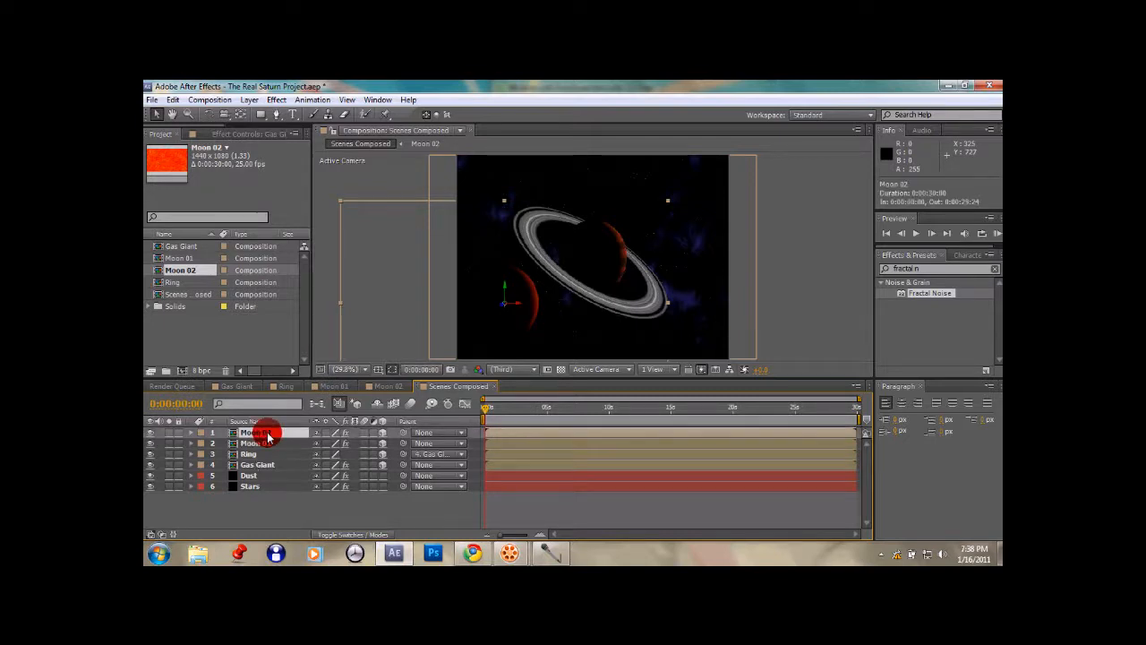
pyautogui.moveTo(507, 289); pyautogui.dragTo(683, 203)
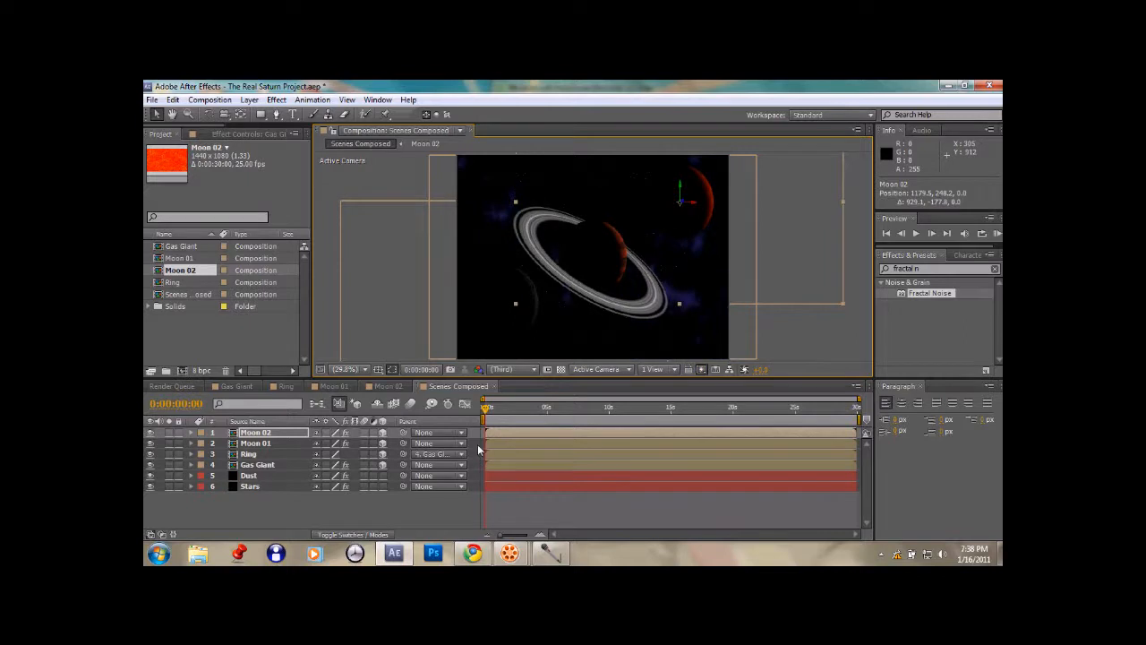
# Step: Collapse Gas Giant's CC Sphere Light and Shading groups and set its Rotation X to -8°
pyautogui.click(218, 136)
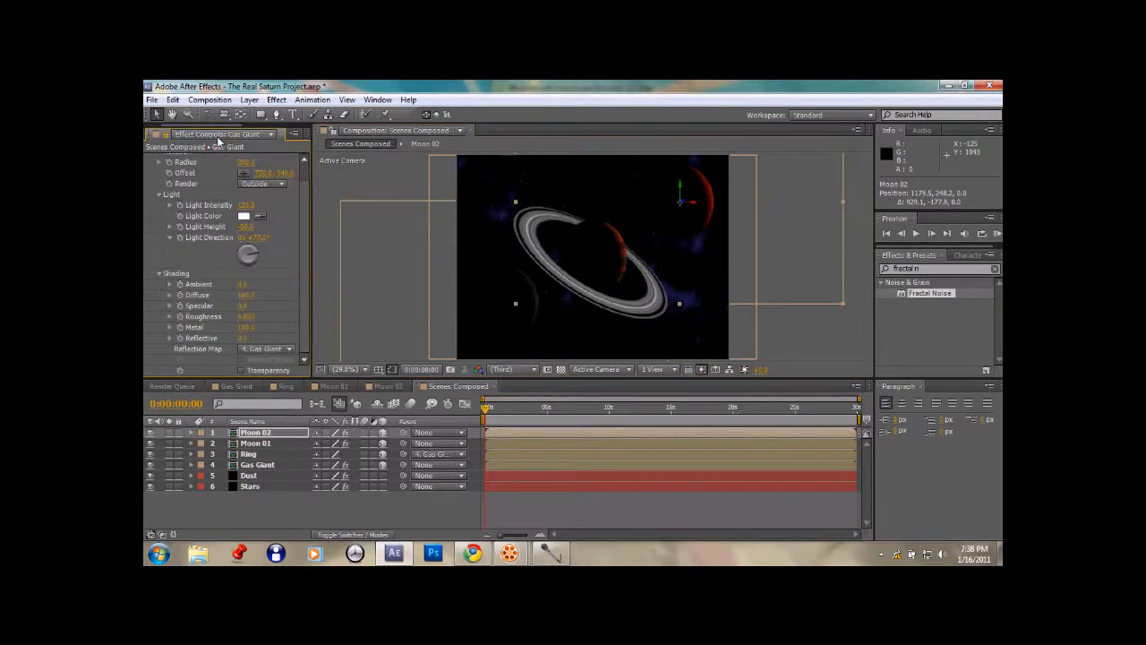
pyautogui.click(161, 195)
pyautogui.click(161, 223)
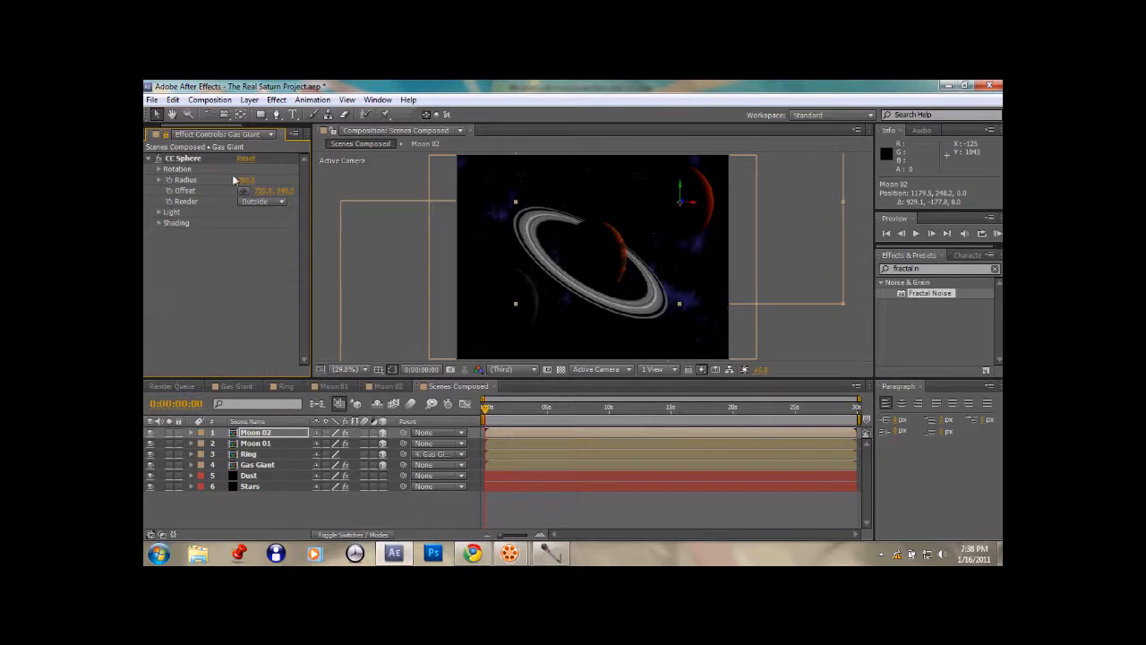
pyautogui.click(159, 168)
pyautogui.click(257, 179)
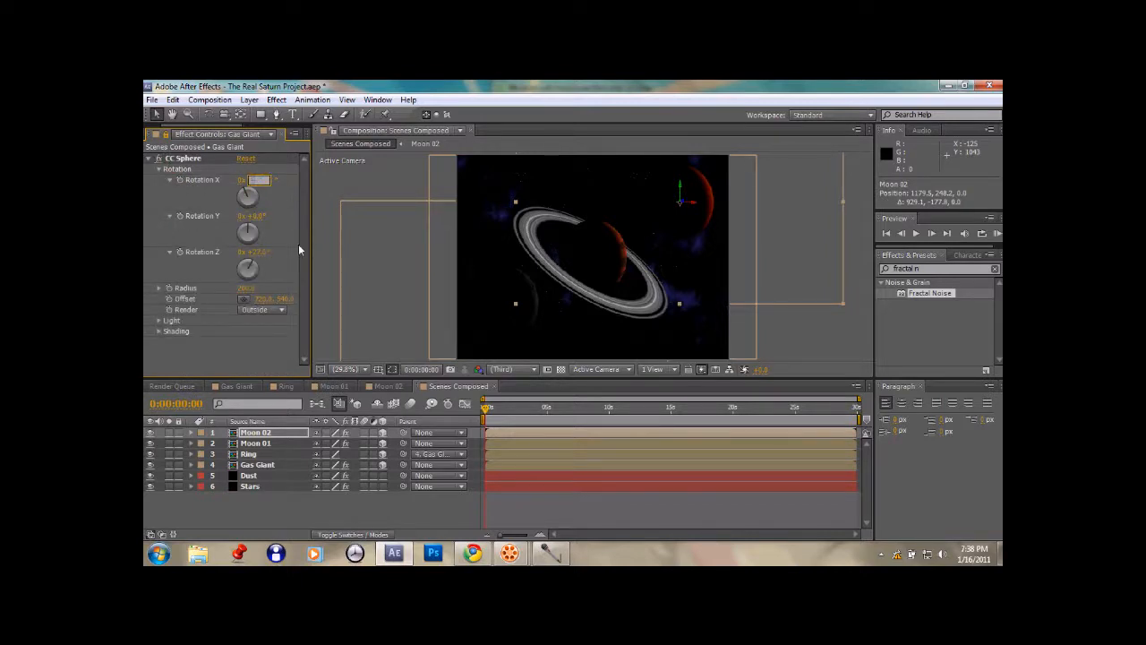
pyautogui.write('-8')
pyautogui.press('Return')
# Step: Set Gas Giant's CC Sphere Rotation Z to -15° and its Radius to 540
pyautogui.click(265, 254)
pyautogui.write('-')
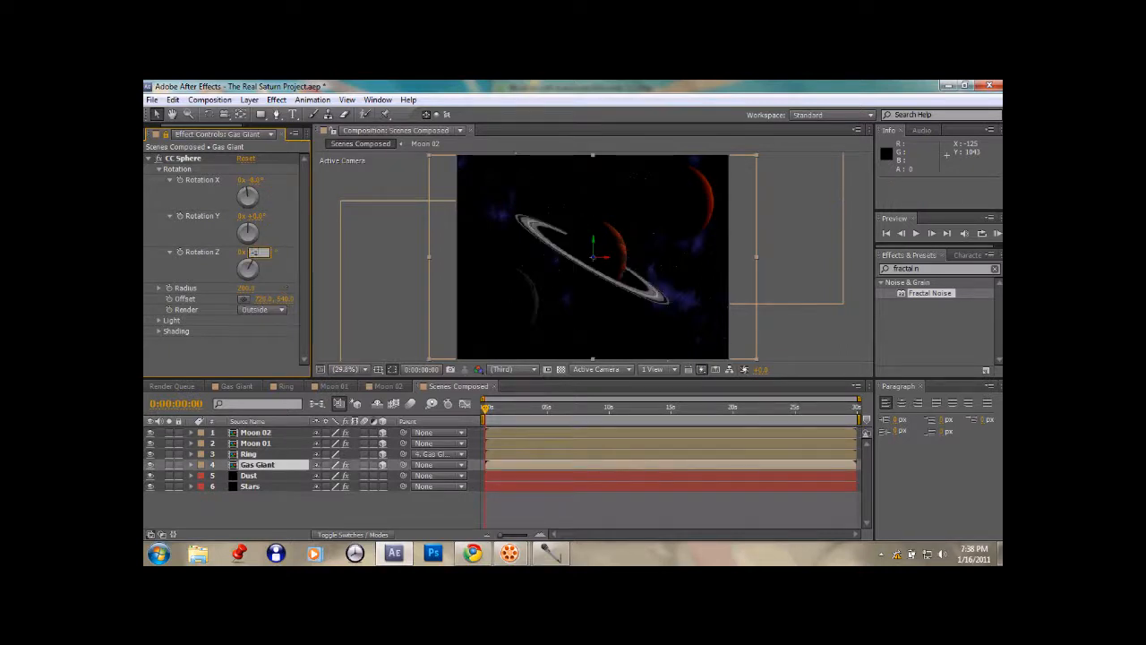
pyautogui.write('15')
pyautogui.click(274, 265)
pyautogui.click(243, 291)
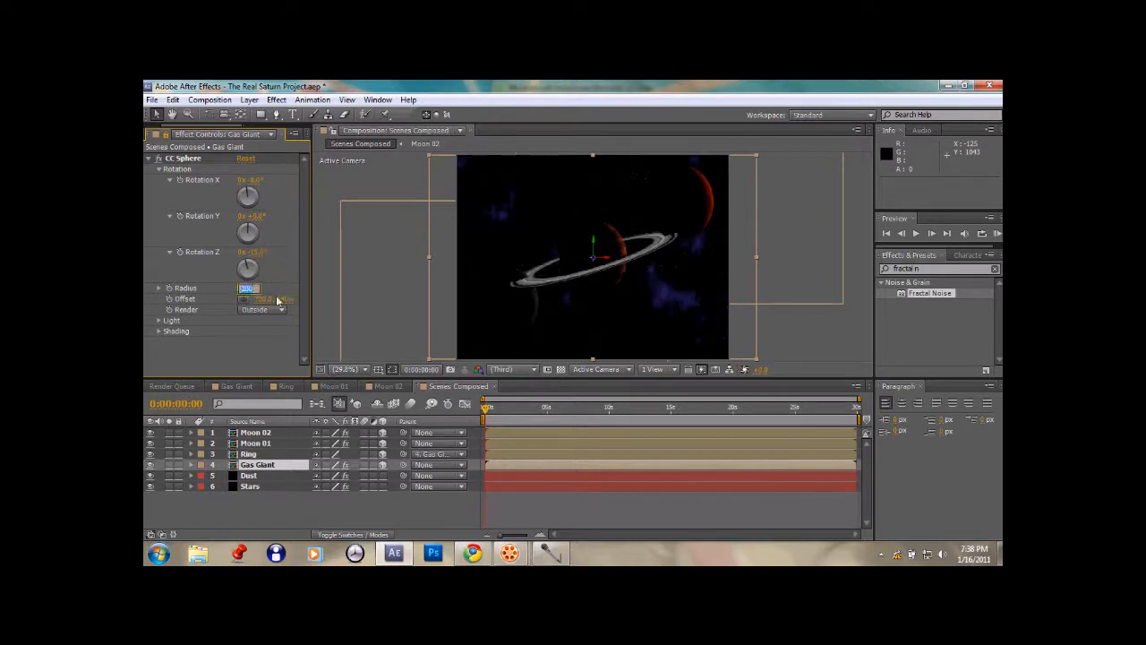
pyautogui.click(267, 280)
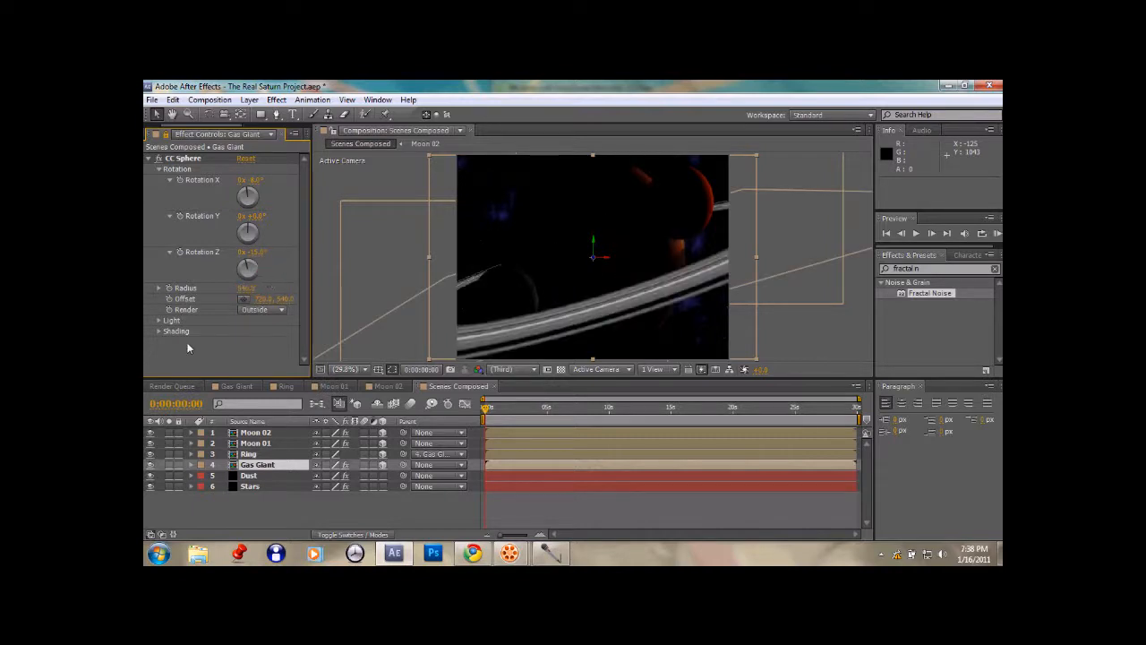
# Step: Set Gas Giant's X position to 250, shift its Y position slightly down, and collapse the layer's properties
pyautogui.click(191, 464)
pyautogui.click(201, 486)
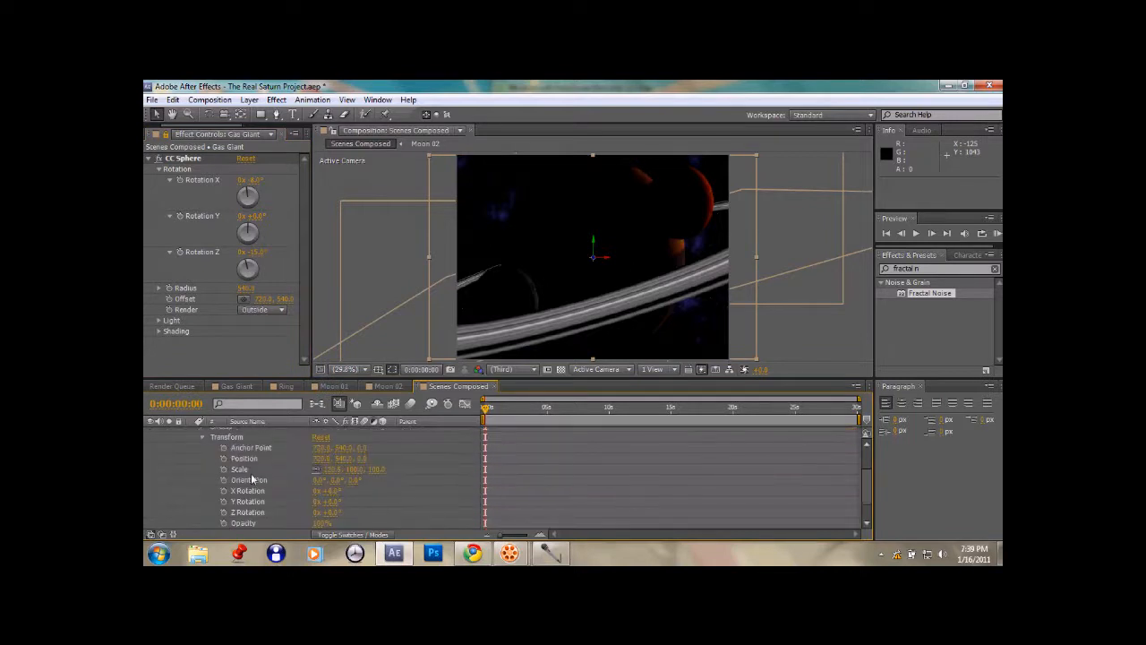
pyautogui.click(318, 459)
pyautogui.write('250')
pyautogui.click(352, 461)
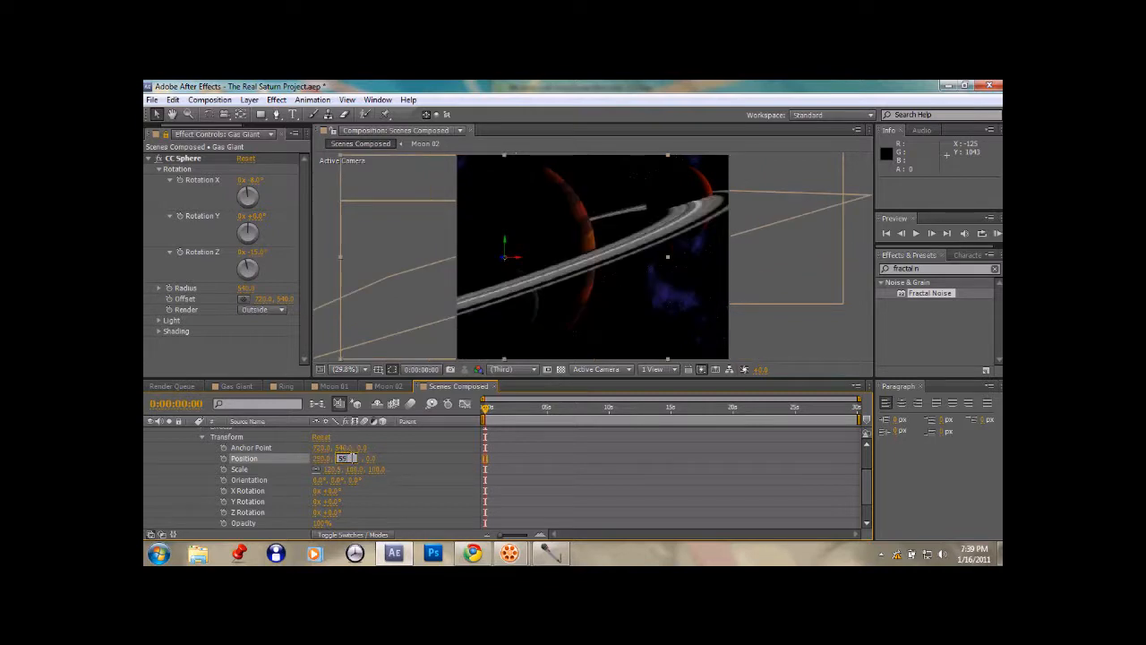
pyautogui.click(380, 460)
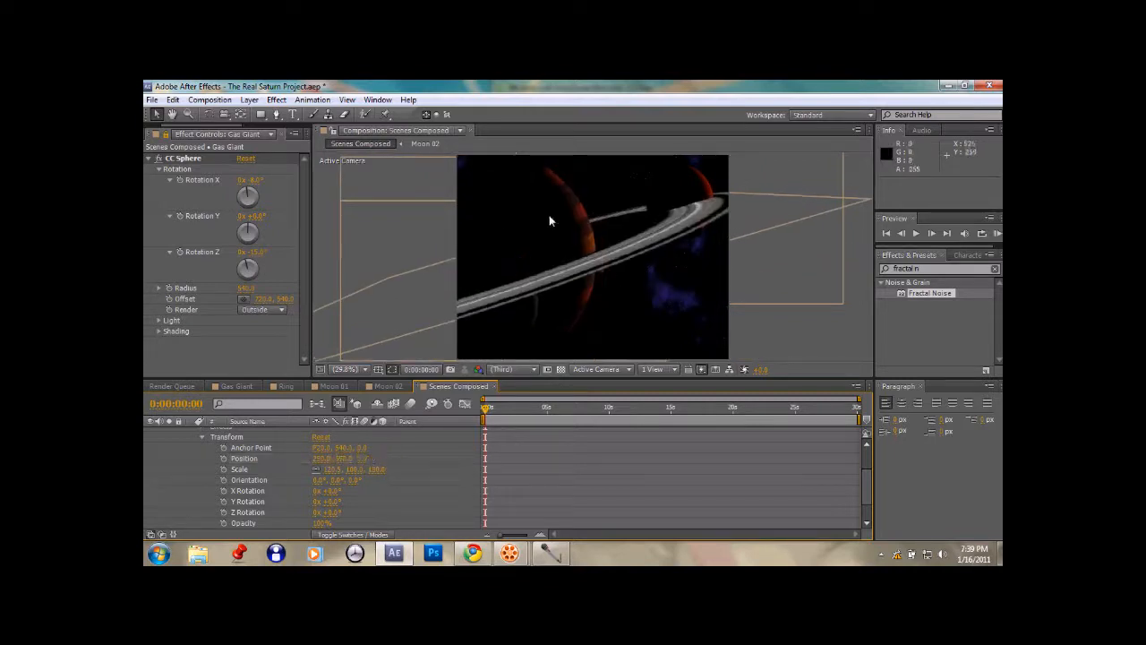
pyautogui.click(203, 438)
pyautogui.click(191, 464)
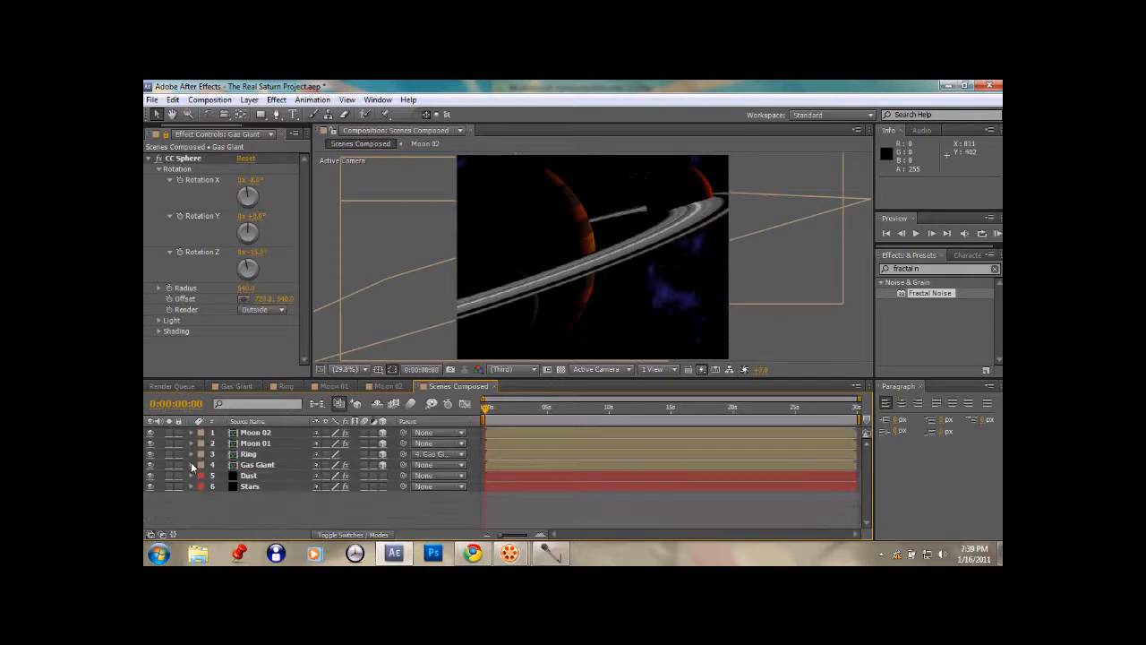
# Step: Move Moon 01 to about 891, 520 and bring it forward to a Z position of about -1322
pyautogui.click(256, 443)
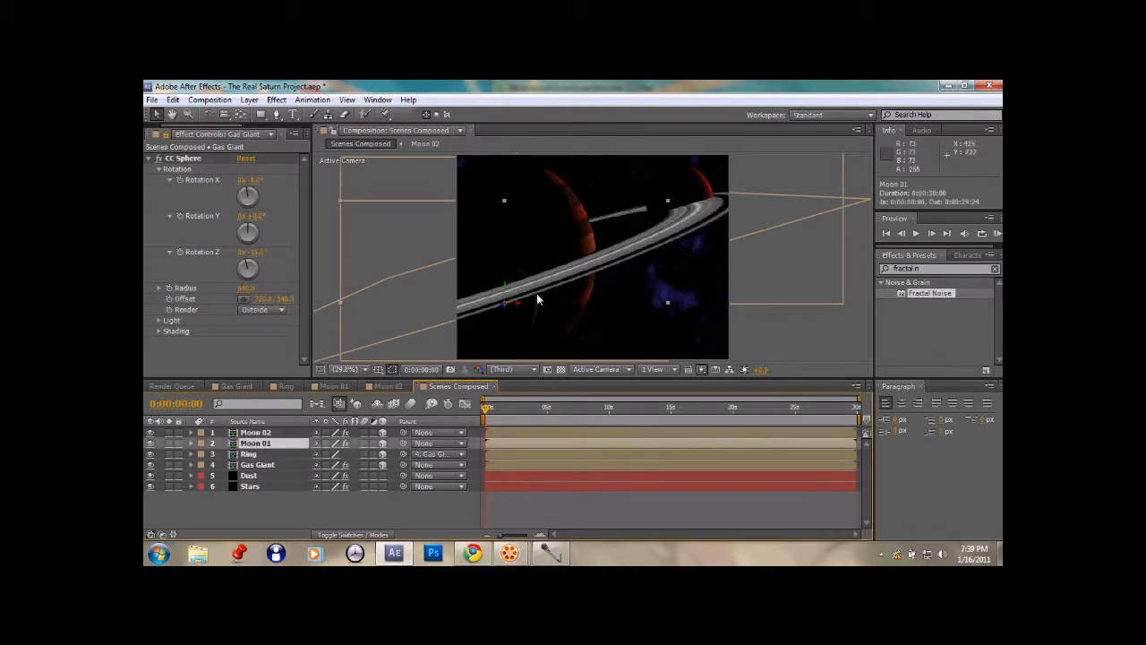
pyautogui.moveTo(527, 309); pyautogui.dragTo(632, 258)
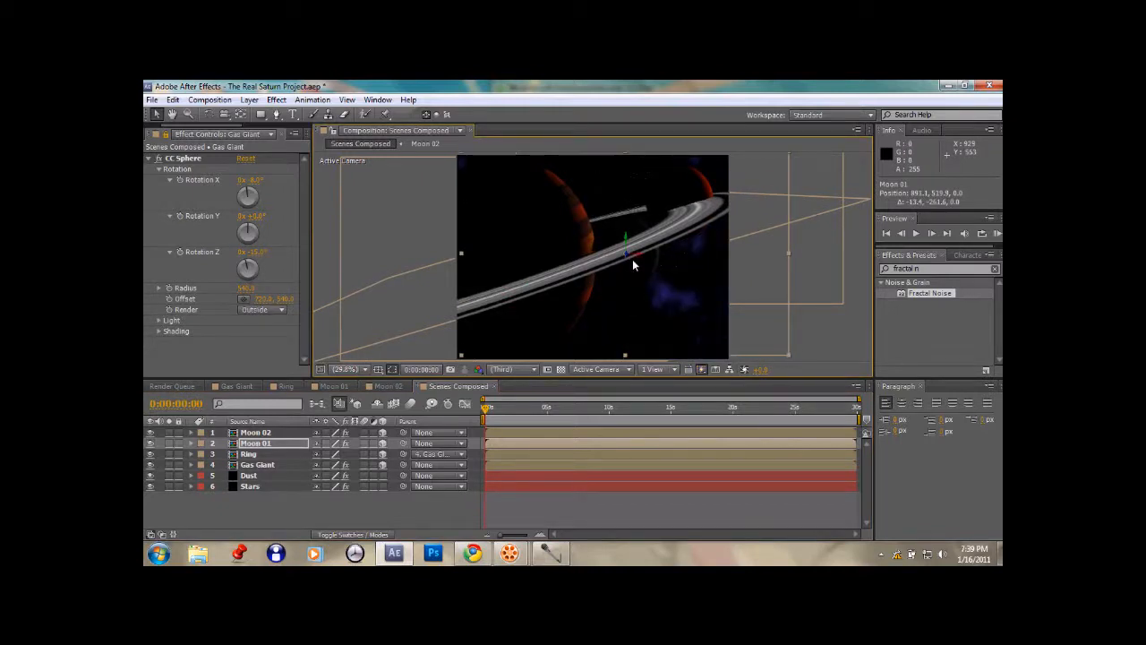
pyautogui.click(190, 444)
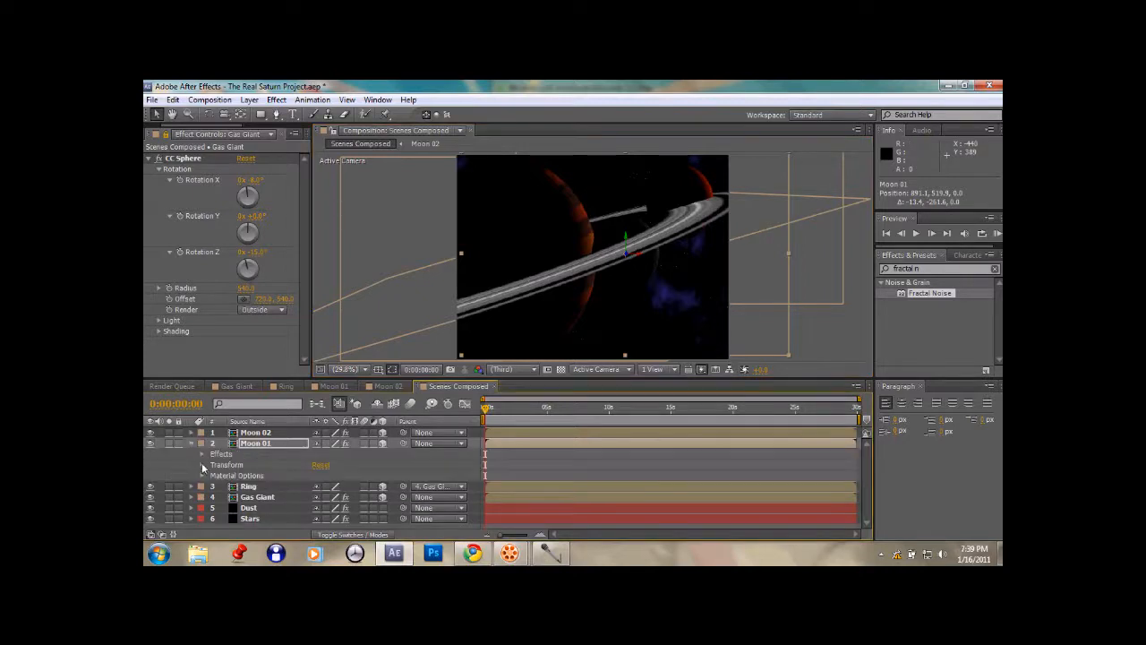
pyautogui.click(203, 464)
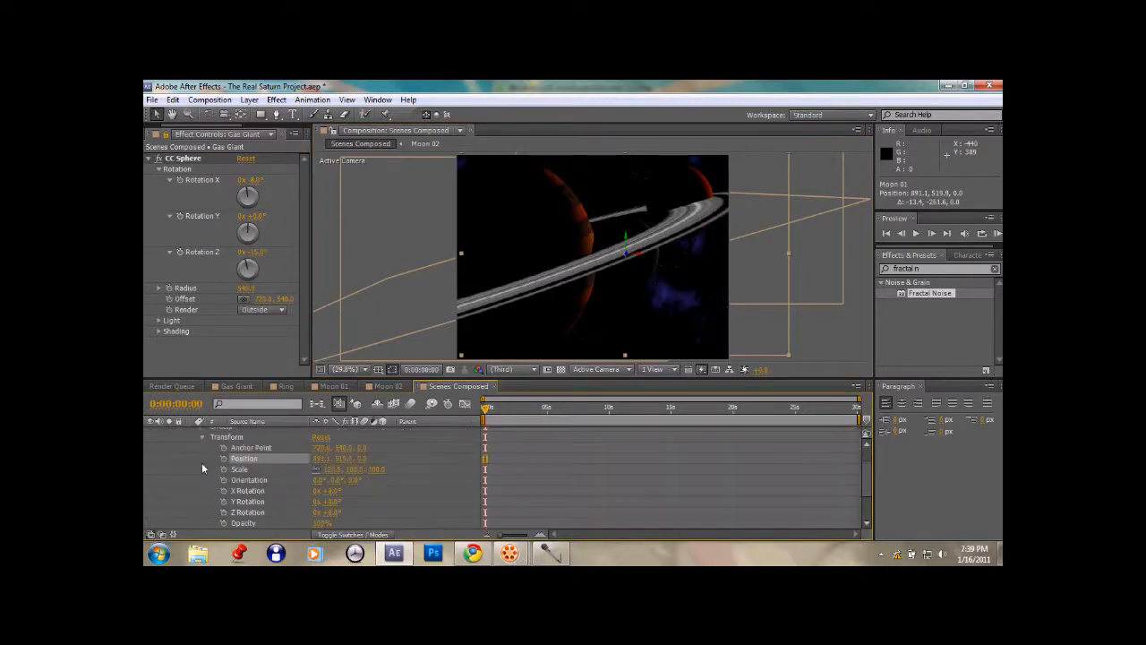
pyautogui.click(360, 459)
pyautogui.press('Return')
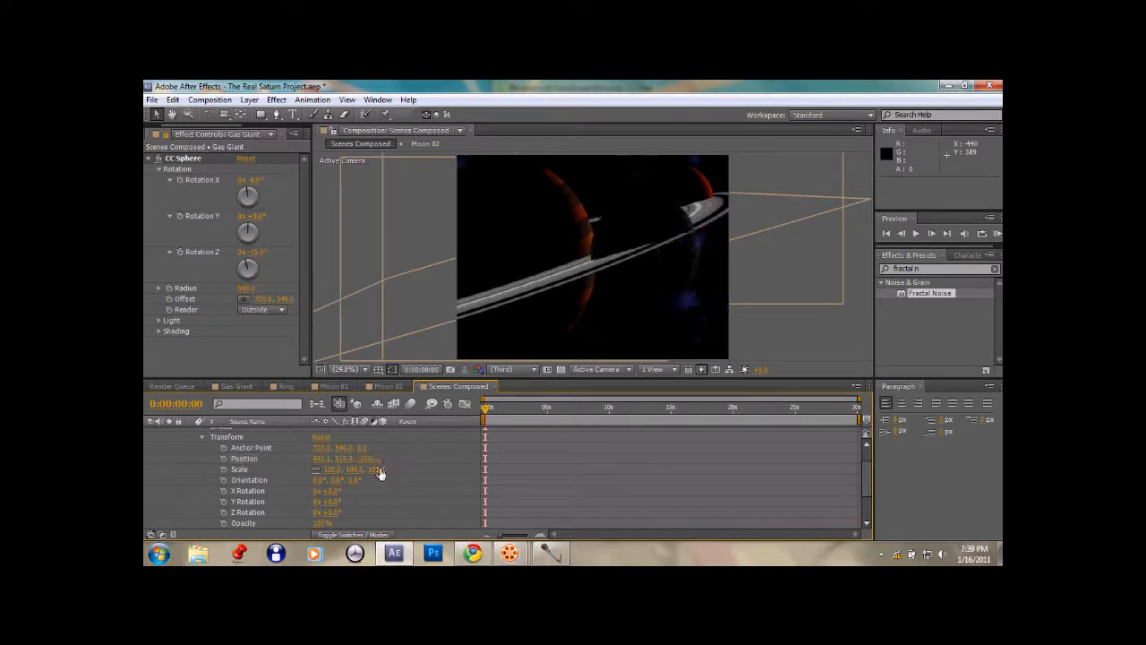
pyautogui.moveTo(373, 459); pyautogui.dragTo(278, 456)
# Step: Scale Moon 01 proportionally to a Z scale of 50% and reposition it to about 871, 557, -1445
pyautogui.click(377, 471)
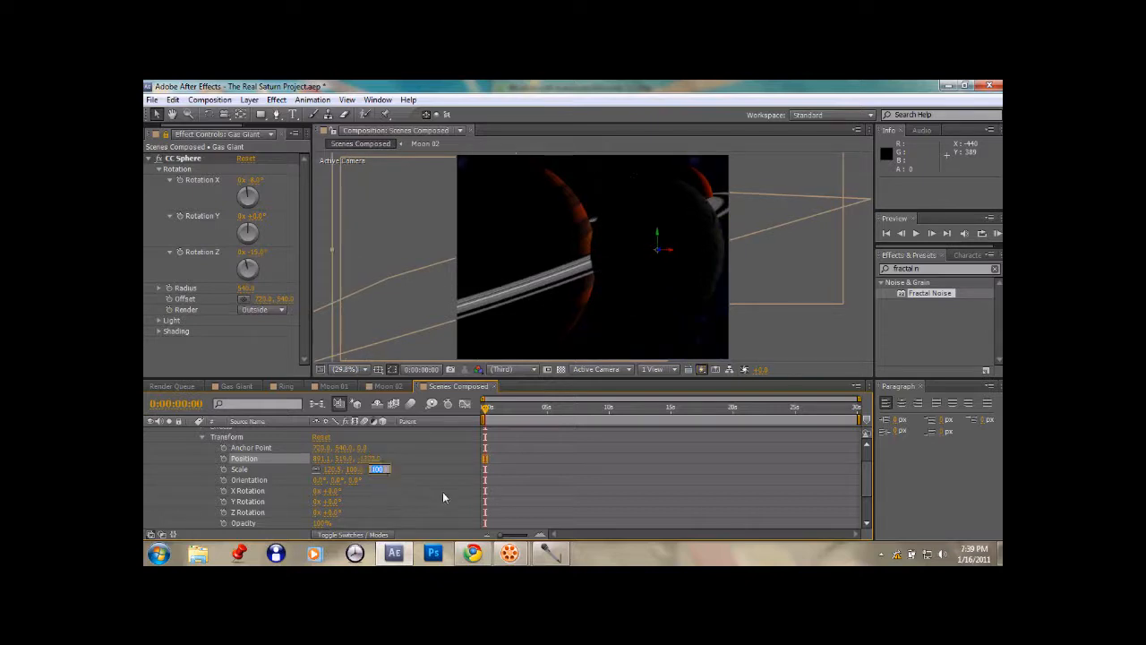
pyautogui.write('50')
pyautogui.click(430, 471)
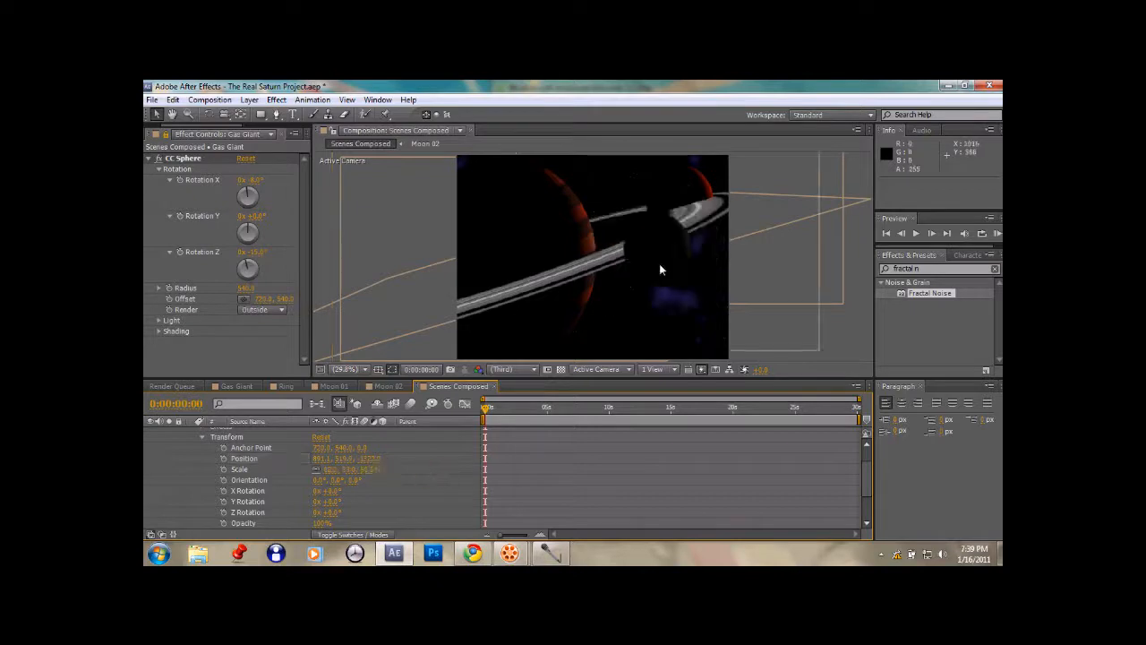
pyautogui.moveTo(662, 265); pyautogui.dragTo(550, 318)
pyautogui.moveTo(370, 460); pyautogui.dragTo(297, 463)
# Step: Reduce Moon 01's linked Z scale to 47%, move it to about 553, 652 at the lower left of the scene, and select Moon 02
pyautogui.click(367, 467)
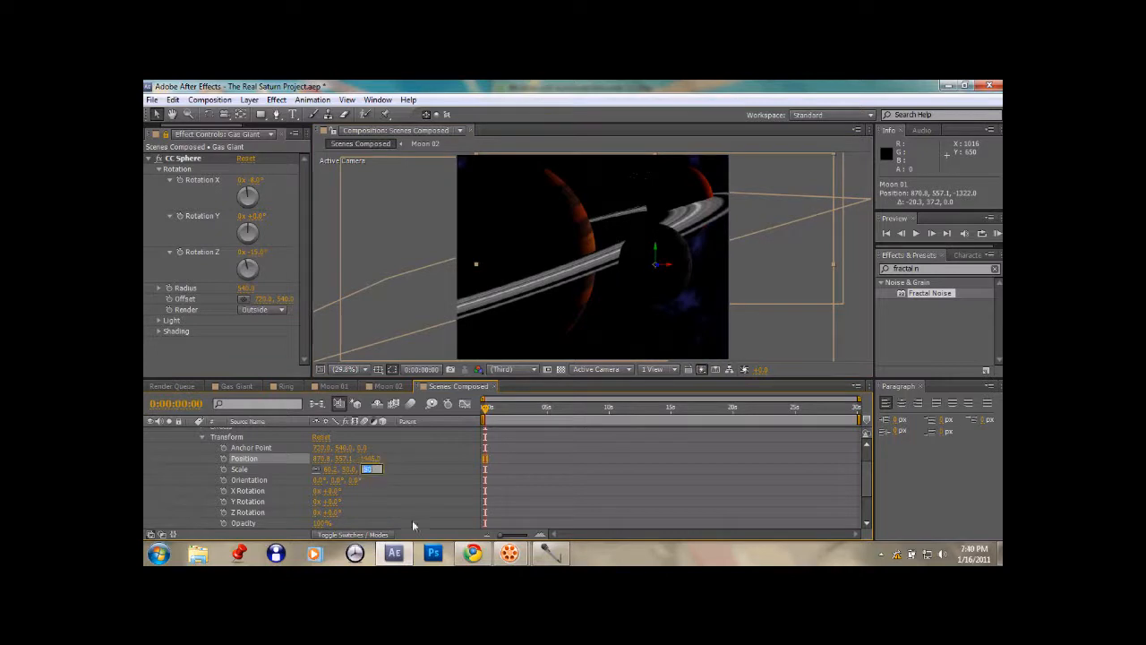
pyautogui.write('47')
pyautogui.press('Return')
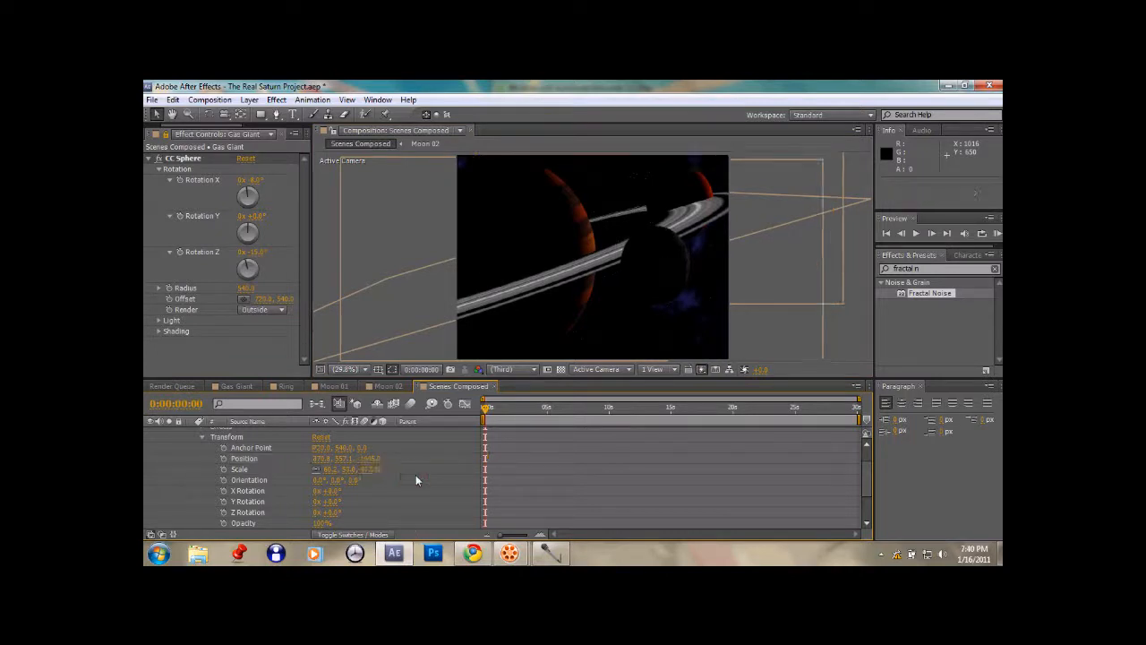
pyautogui.moveTo(613, 291); pyautogui.dragTo(519, 322)
pyautogui.click(683, 194)
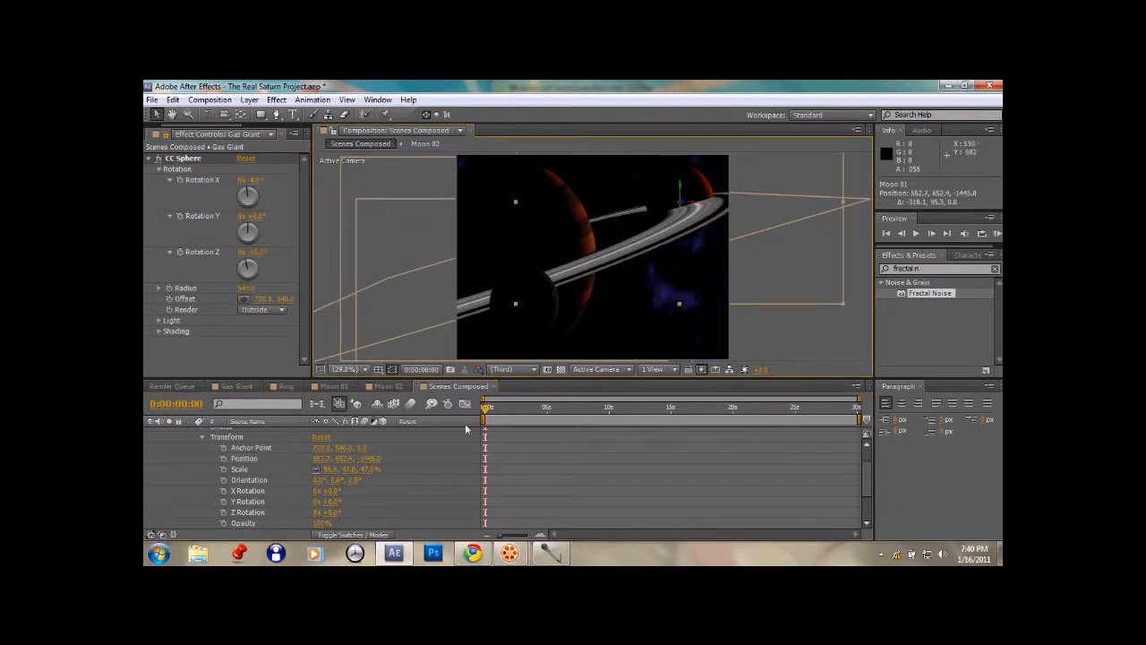
# Step: Collapse Moon 01's properties, expand Moon 02's transform properties, and set Moon 02's Z position to 2000
pyautogui.click(202, 438)
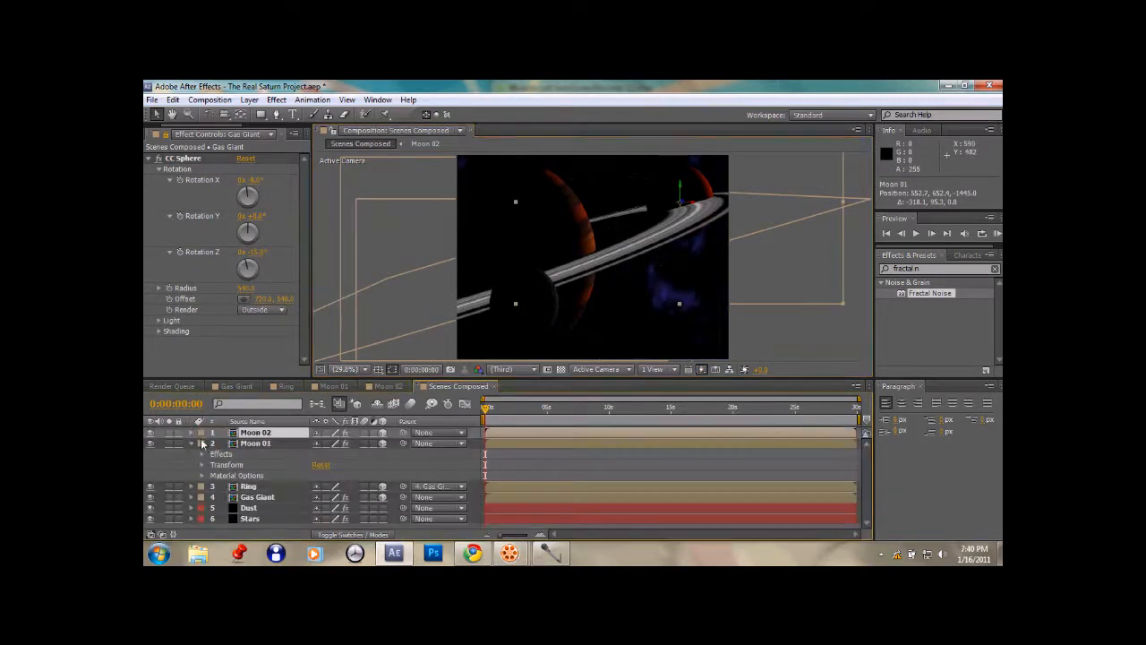
pyautogui.click(191, 442)
pyautogui.click(250, 433)
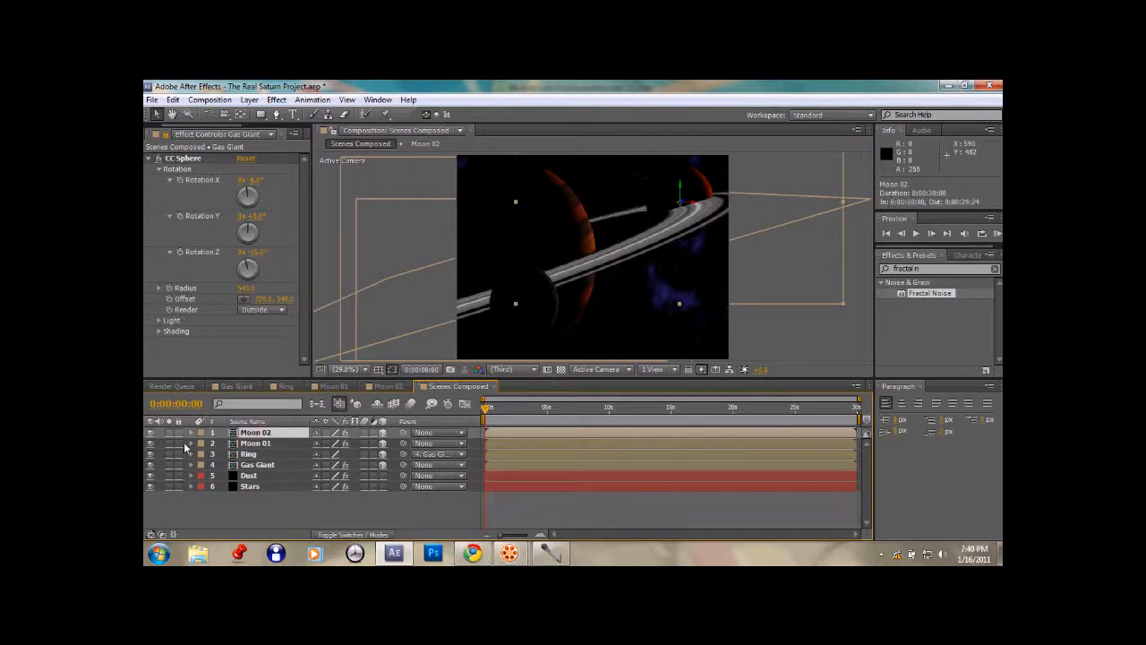
pyautogui.click(191, 434)
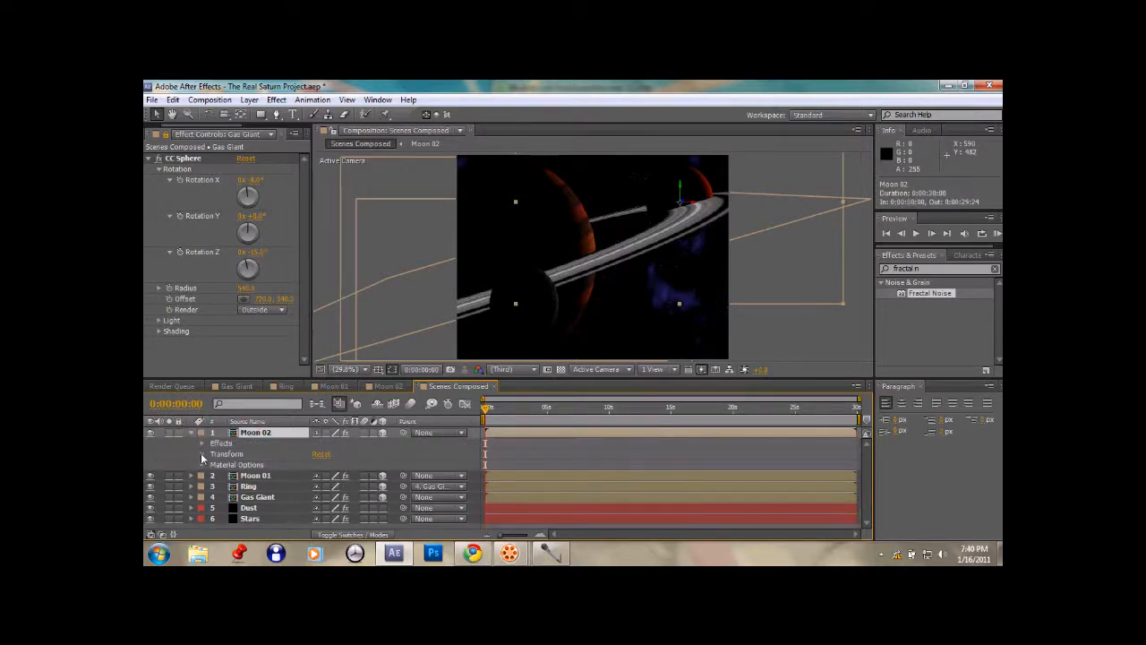
pyautogui.click(202, 453)
pyautogui.click(367, 457)
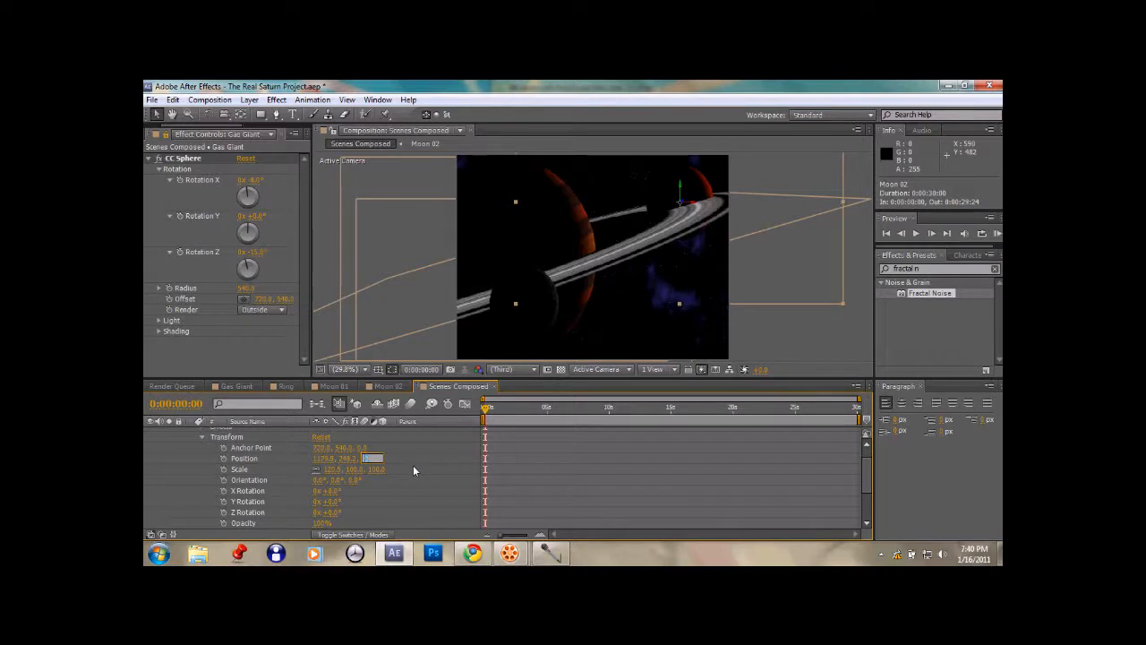
pyautogui.write('2000')
pyautogui.click(412, 461)
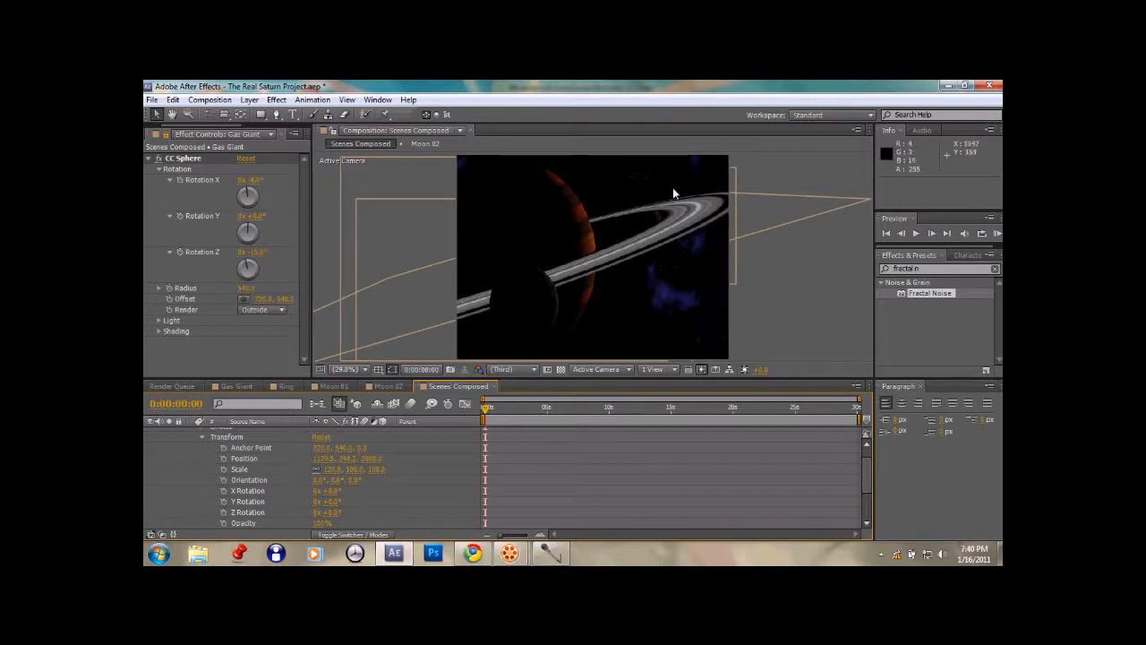
# Step: Select Moon 02 and move it up above the ring to about 1162, -174 at its current depth
pyautogui.click(641, 221)
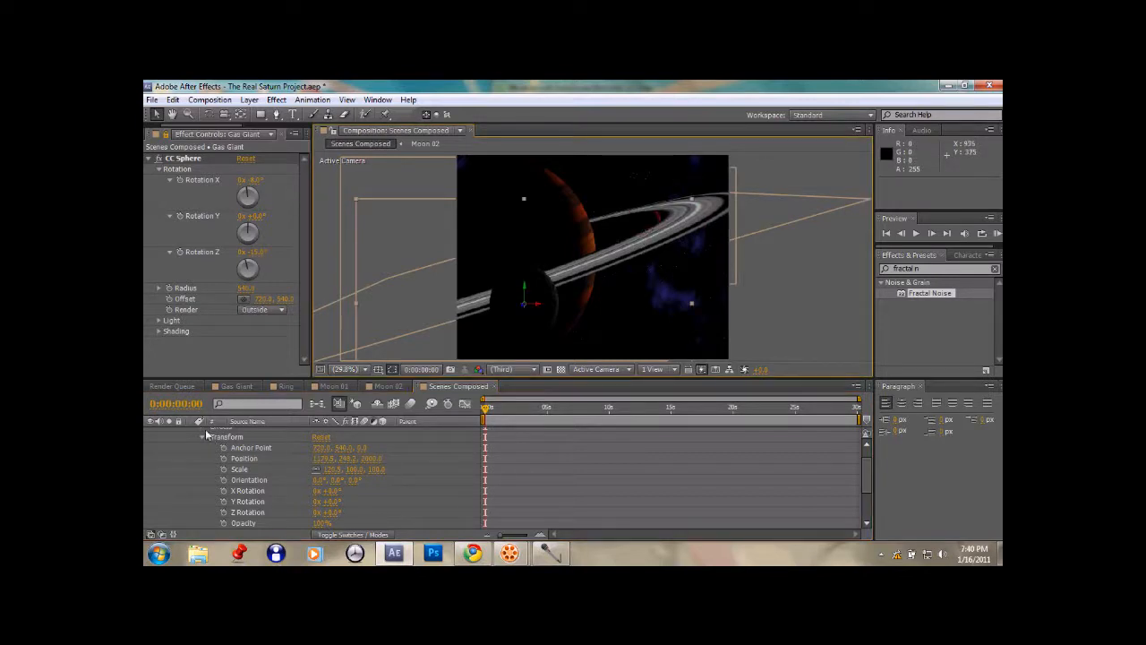
pyautogui.scroll(1, 868, 468)
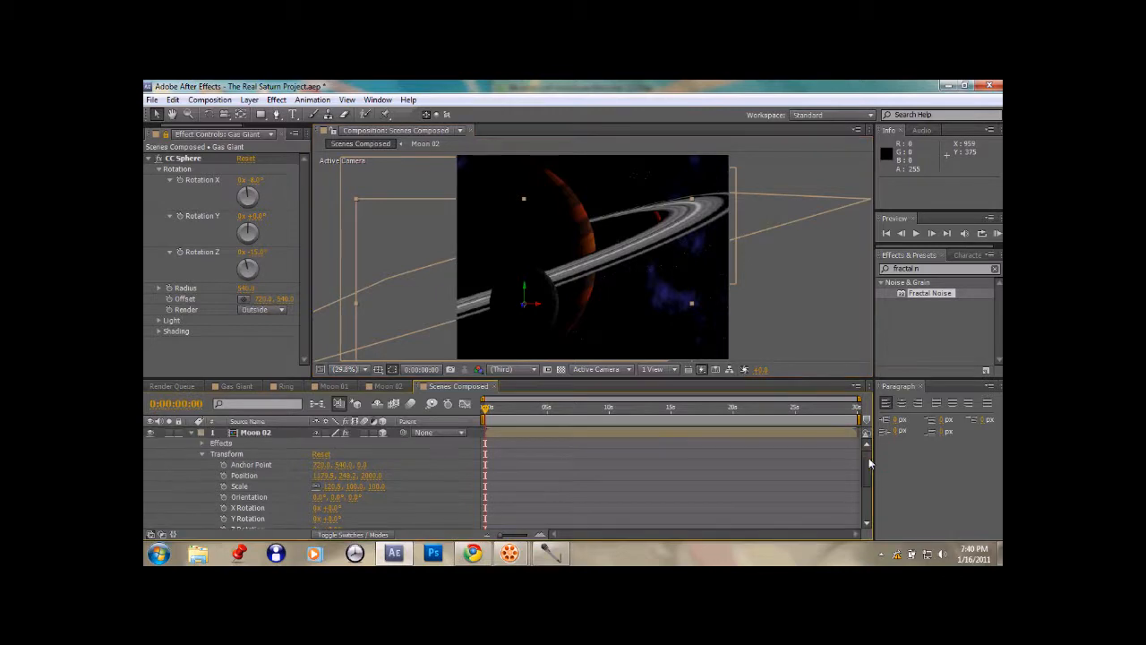
pyautogui.click(265, 438)
pyautogui.moveTo(642, 226); pyautogui.dragTo(641, 179)
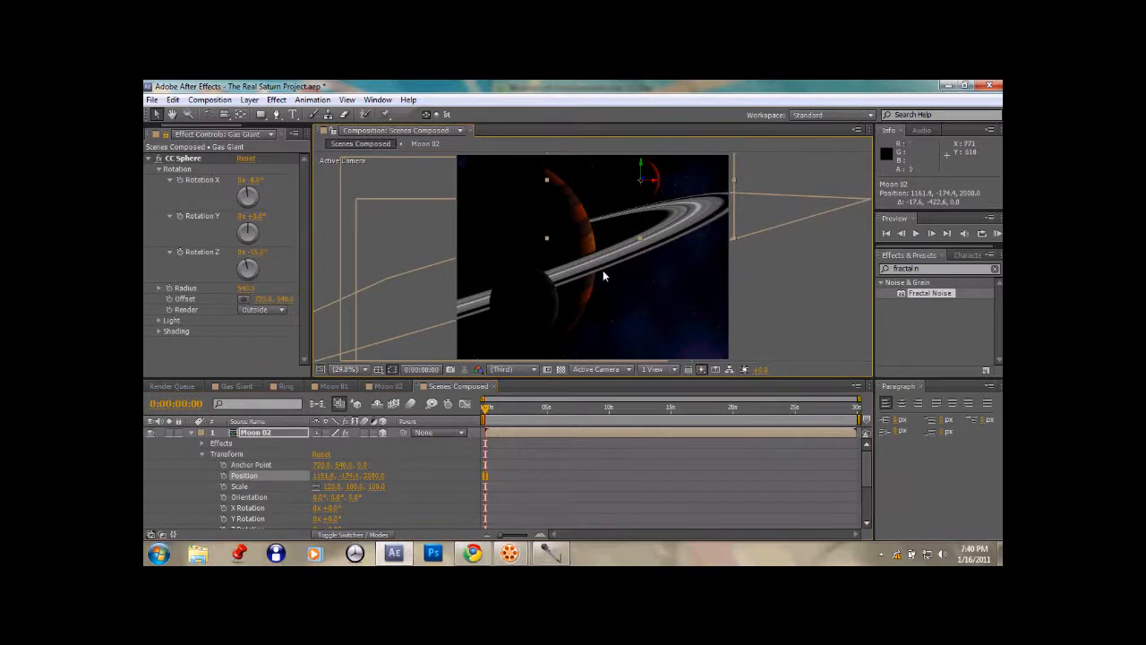
# Step: Set Moon 02's linked Z scale to 10%
pyautogui.click(373, 489)
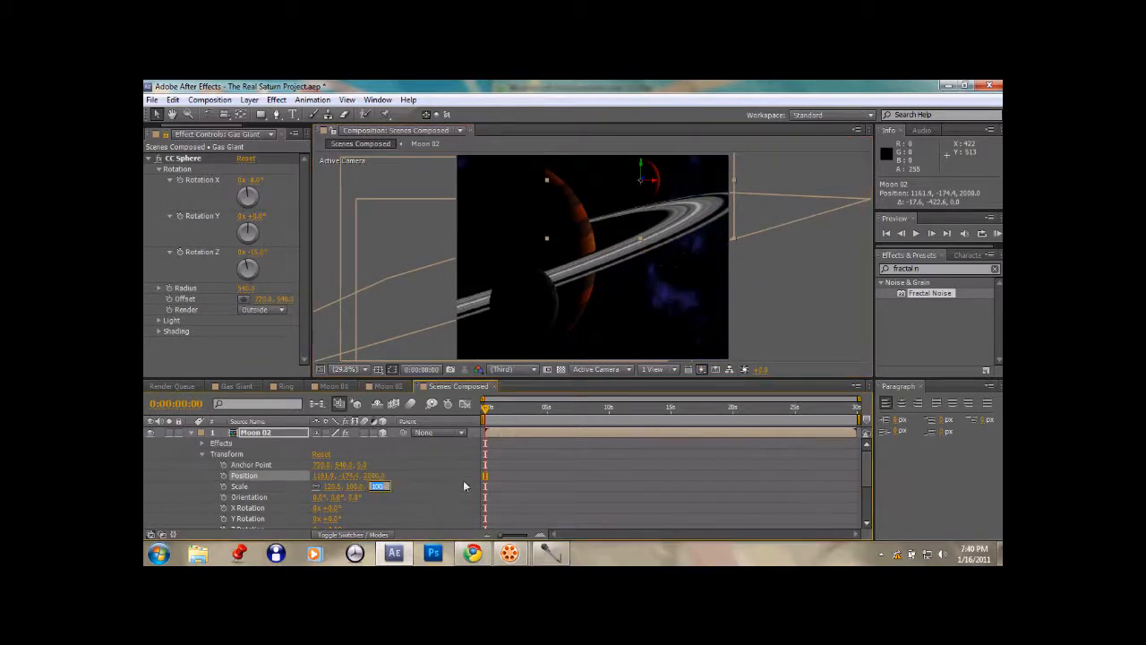
pyautogui.write('10')
pyautogui.press('Return')
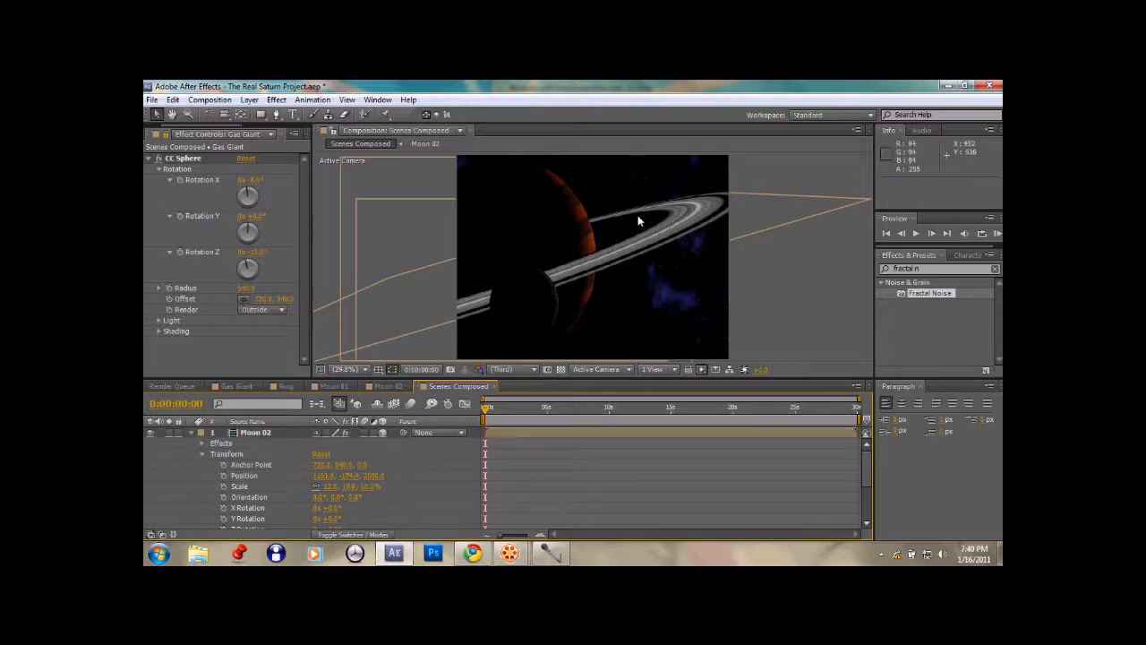
# Step: Increase Moon 02's linked Z scale to 30%
pyautogui.click(280, 432)
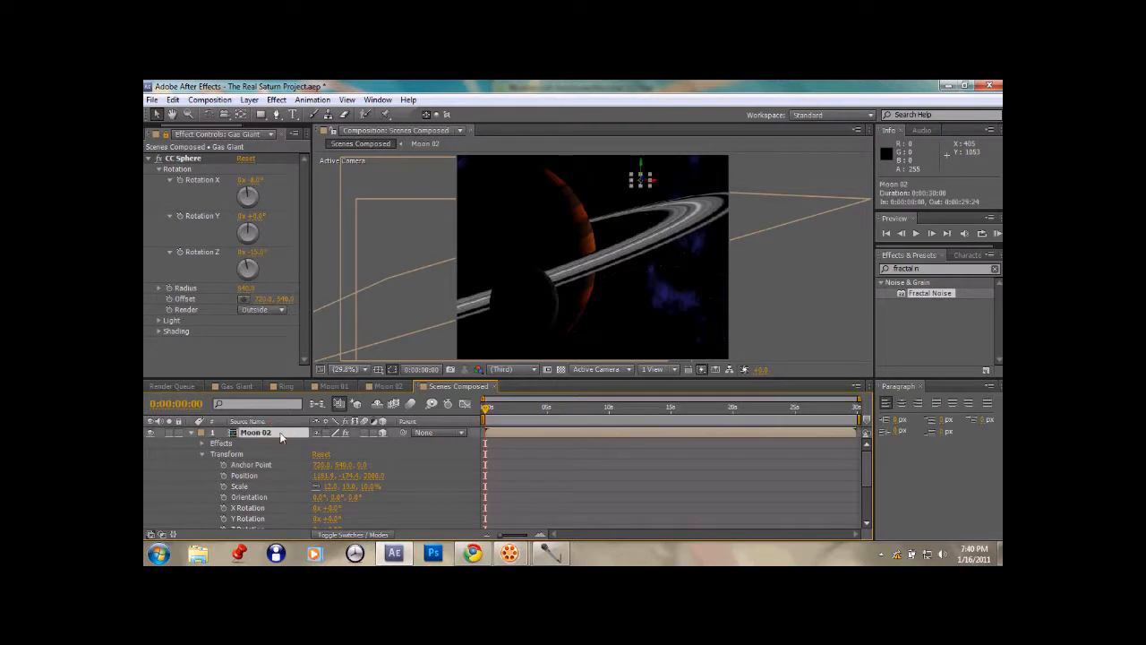
pyautogui.click(369, 484)
pyautogui.click(413, 482)
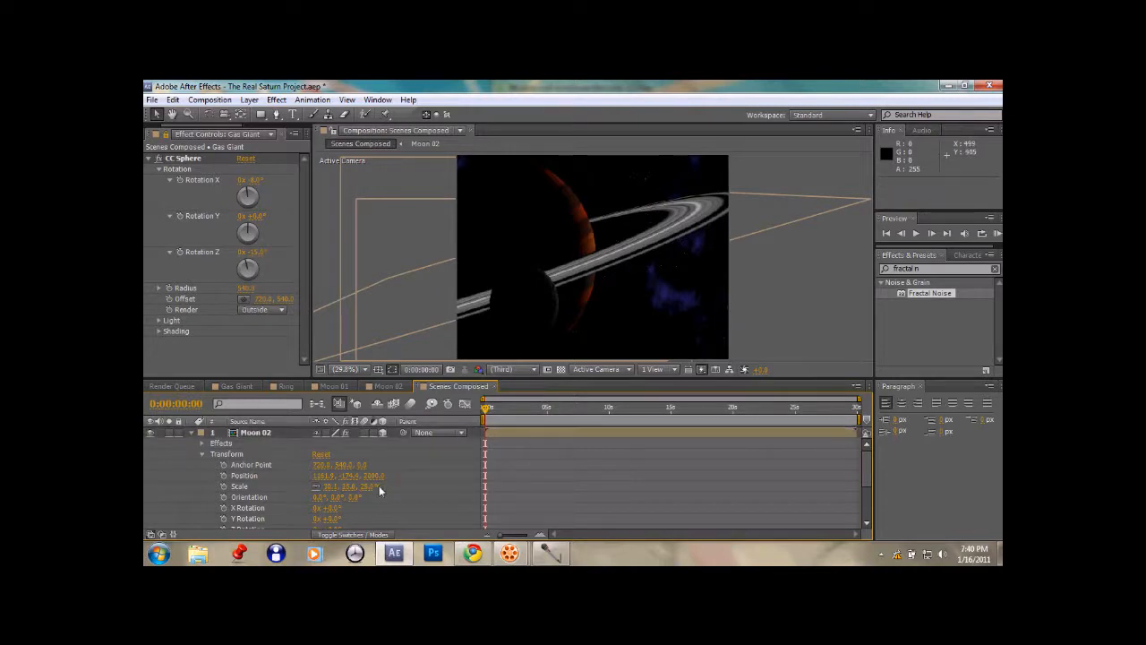
pyautogui.click(372, 487)
pyautogui.write('30')
pyautogui.click(418, 494)
# Step: Shift Moon 02 along X and push it farther back in Z to about 1269, -174, 2387
pyautogui.click(255, 432)
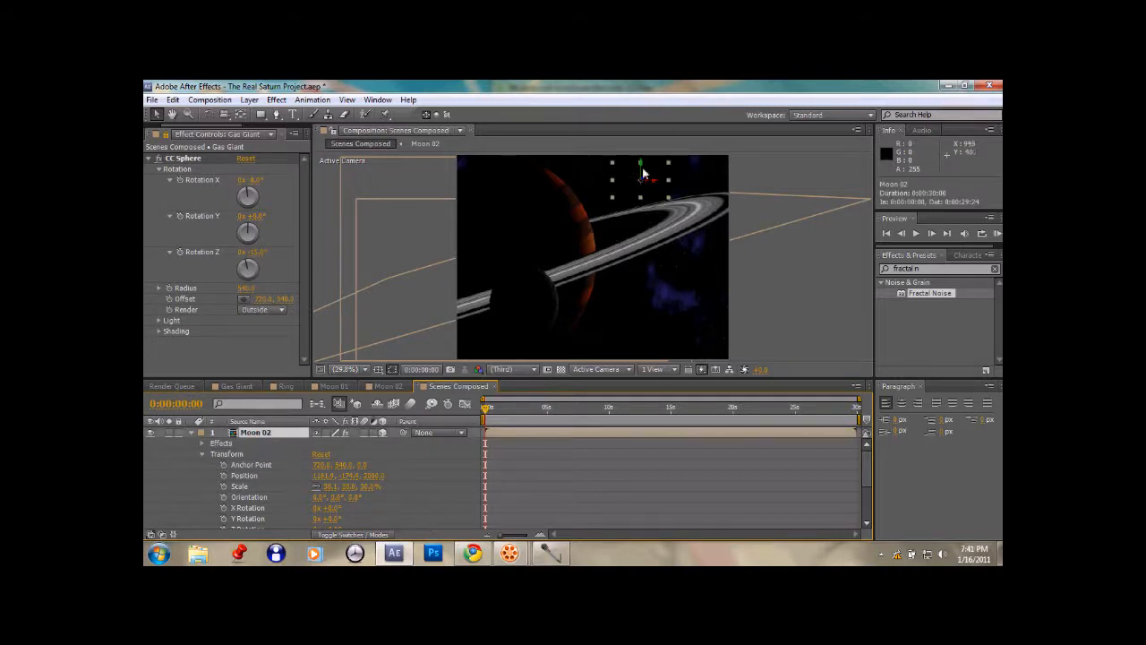
pyautogui.moveTo(641, 185)
pyautogui.mouseDown()
pyautogui.moveTo(643, 211)
pyautogui.moveTo(641, 189)
pyautogui.moveTo(640, 206)
pyautogui.moveTo(661, 199)
pyautogui.moveTo(656, 178)
pyautogui.mouseUp()
pyautogui.moveTo(651, 182); pyautogui.dragTo(647, 217)
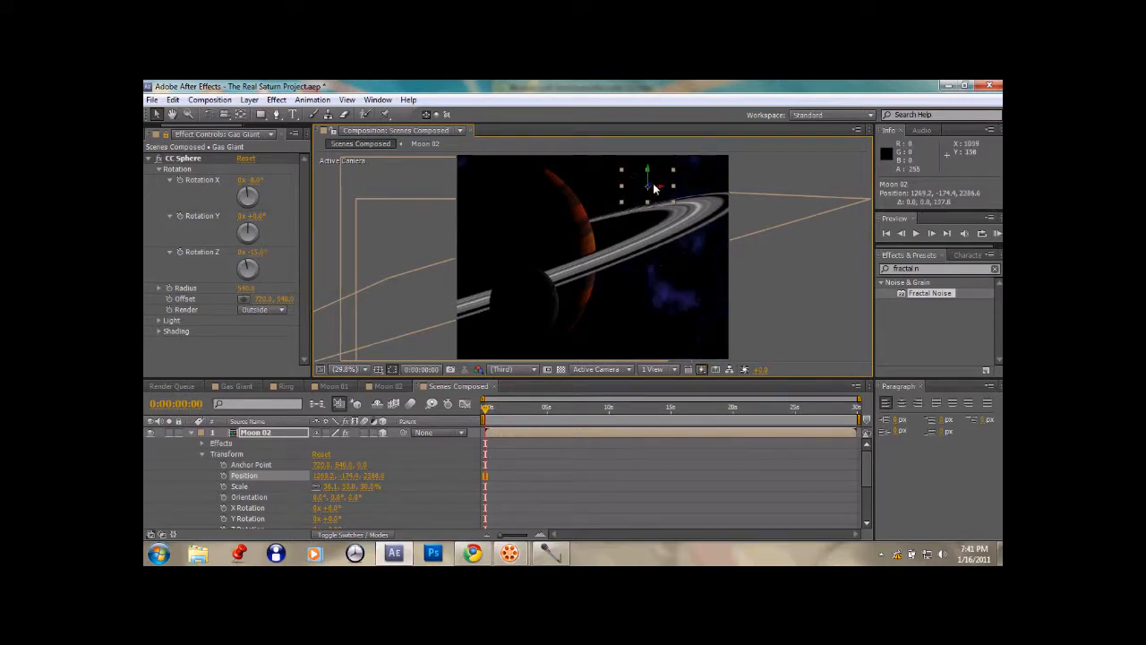
# Step: Lower Moon 02's Y position to about -134, then collapse the layer's properties and deselect it
pyautogui.moveTo(362, 475)
pyautogui.mouseDown()
pyautogui.moveTo(397, 479)
pyautogui.moveTo(365, 478)
pyautogui.mouseUp()
pyautogui.click(397, 480)
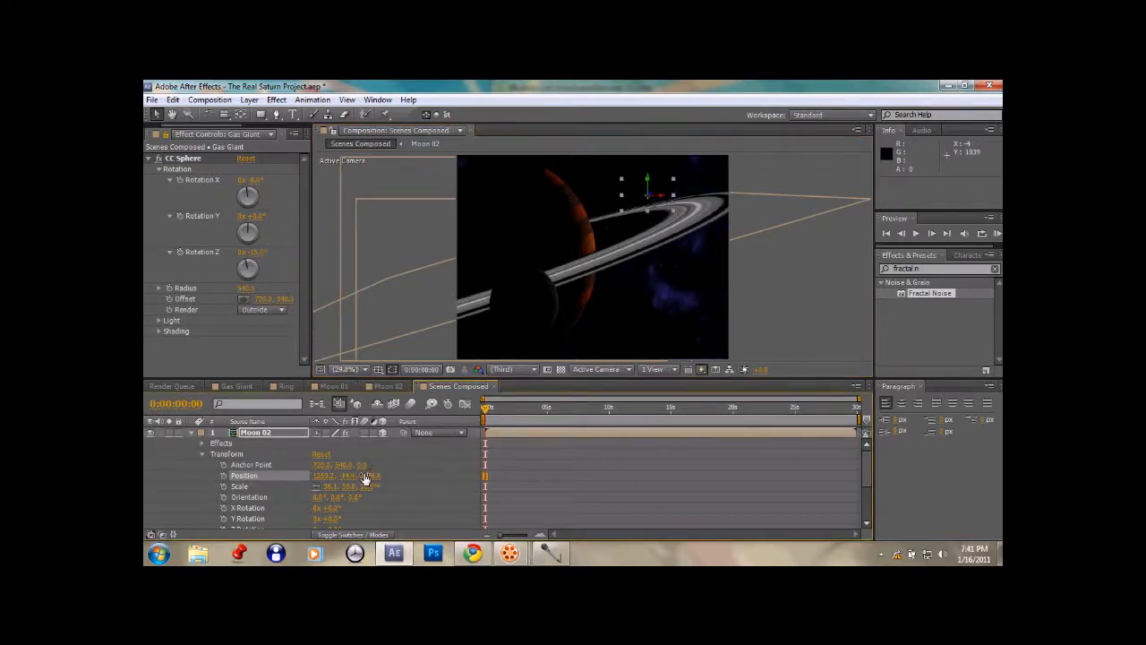
pyautogui.click(344, 476)
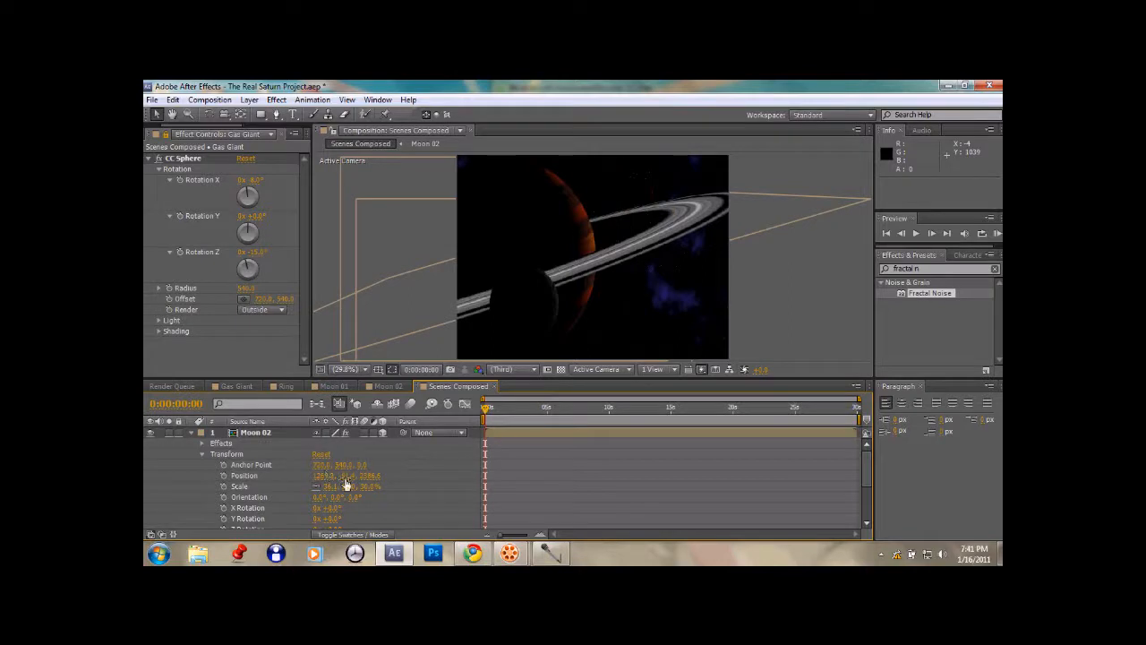
pyautogui.click(342, 476)
pyautogui.click(423, 486)
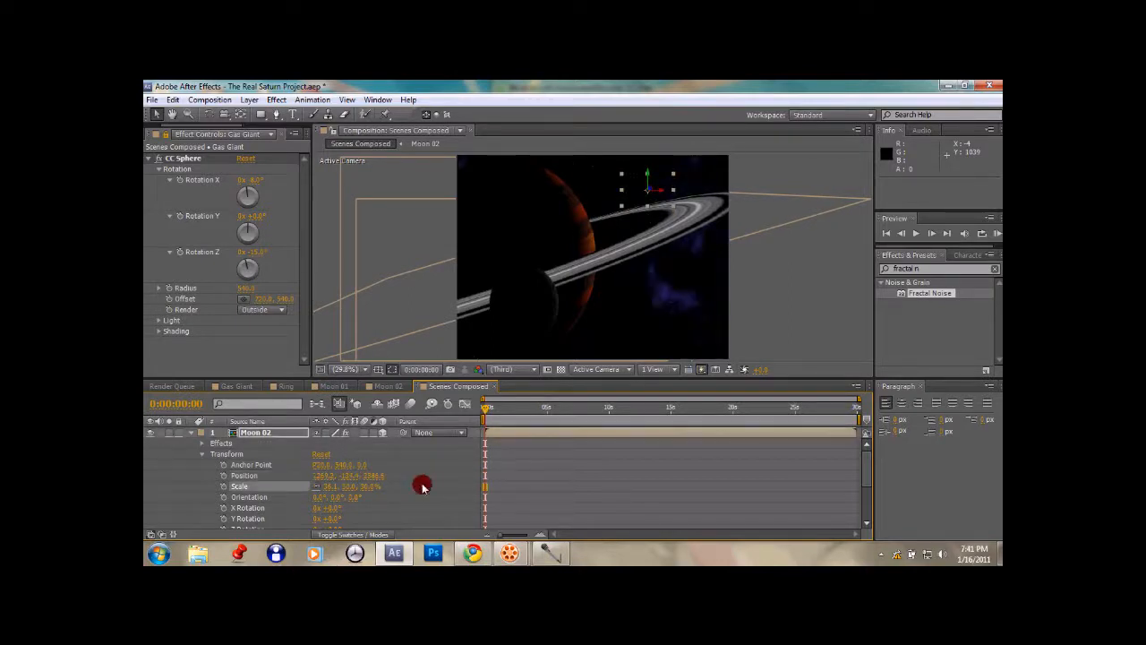
pyautogui.click(202, 454)
pyautogui.click(192, 433)
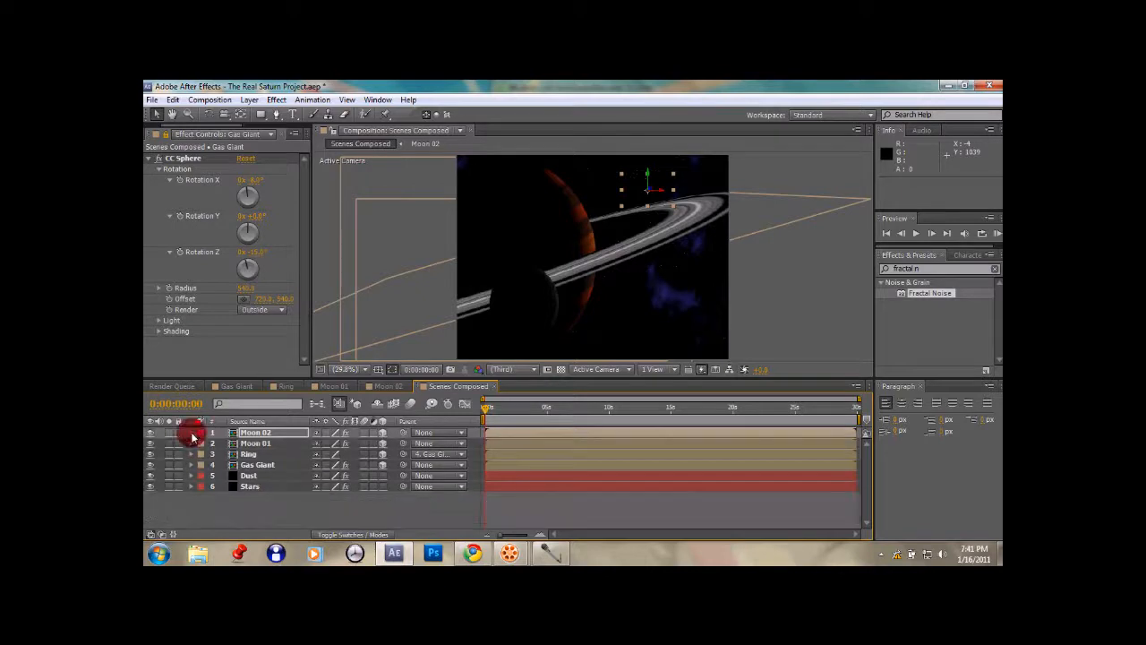
pyautogui.click(260, 498)
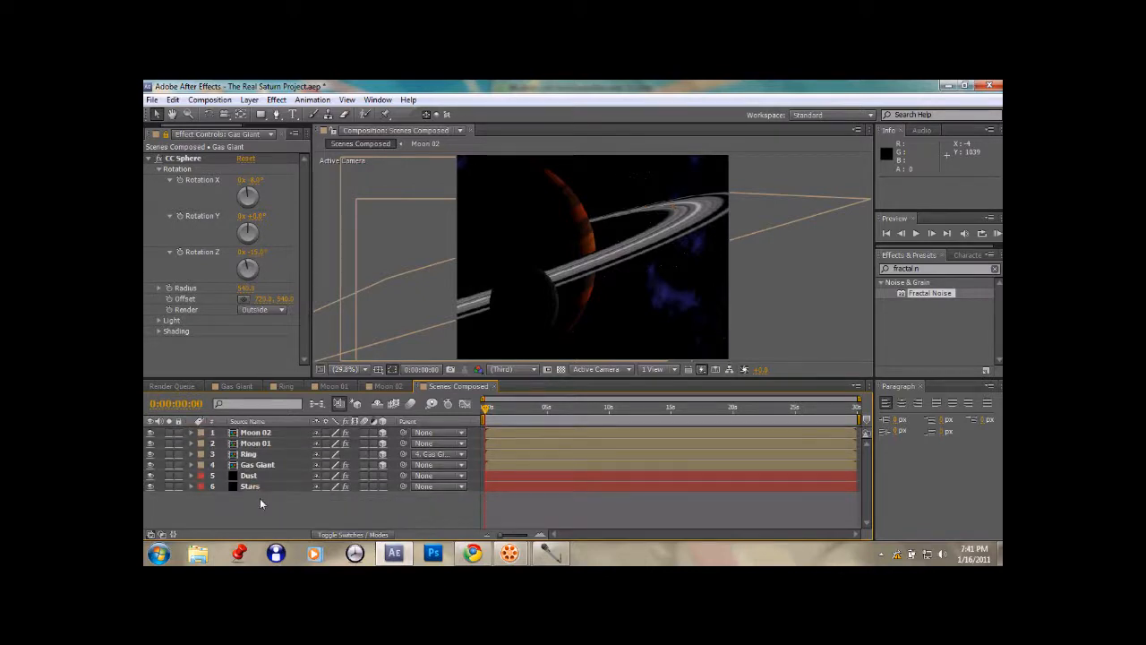
# Step: Raise Moon 02 slightly along Y, set its linked Z scale to 47%, and collapse its properties
pyautogui.click(192, 434)
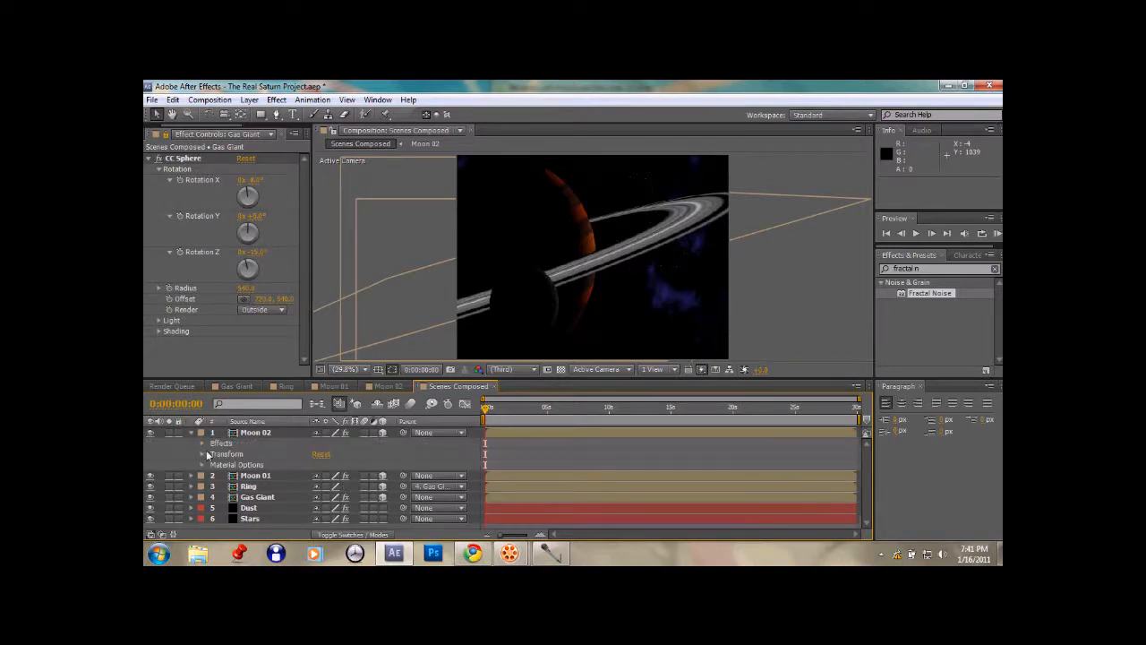
pyautogui.click(201, 454)
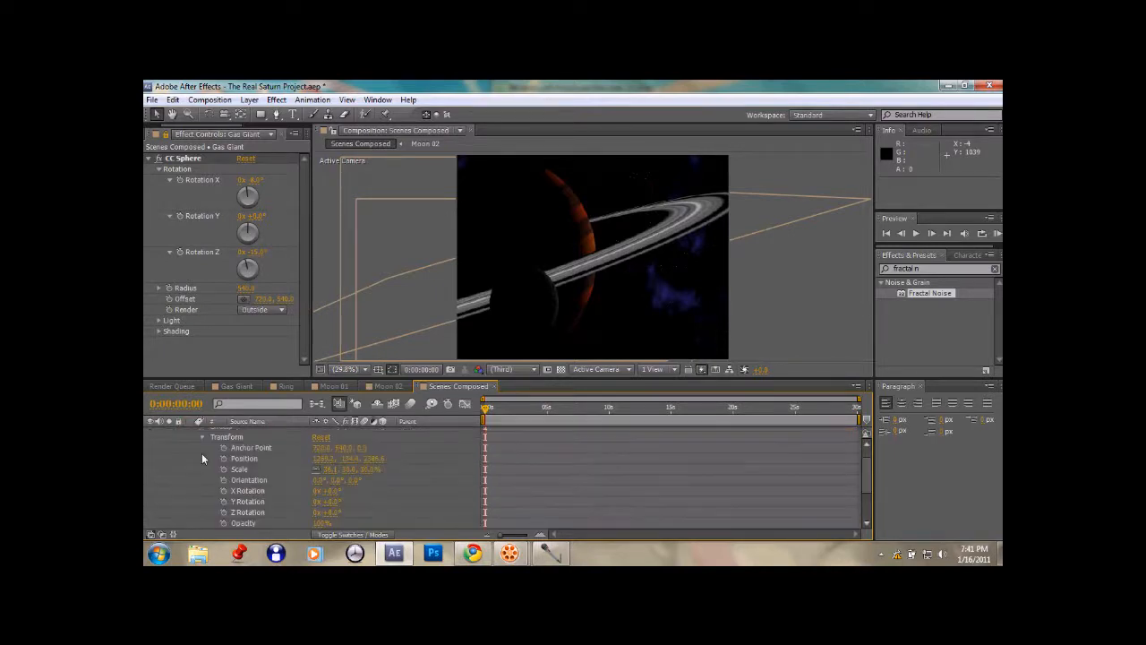
pyautogui.click(353, 459)
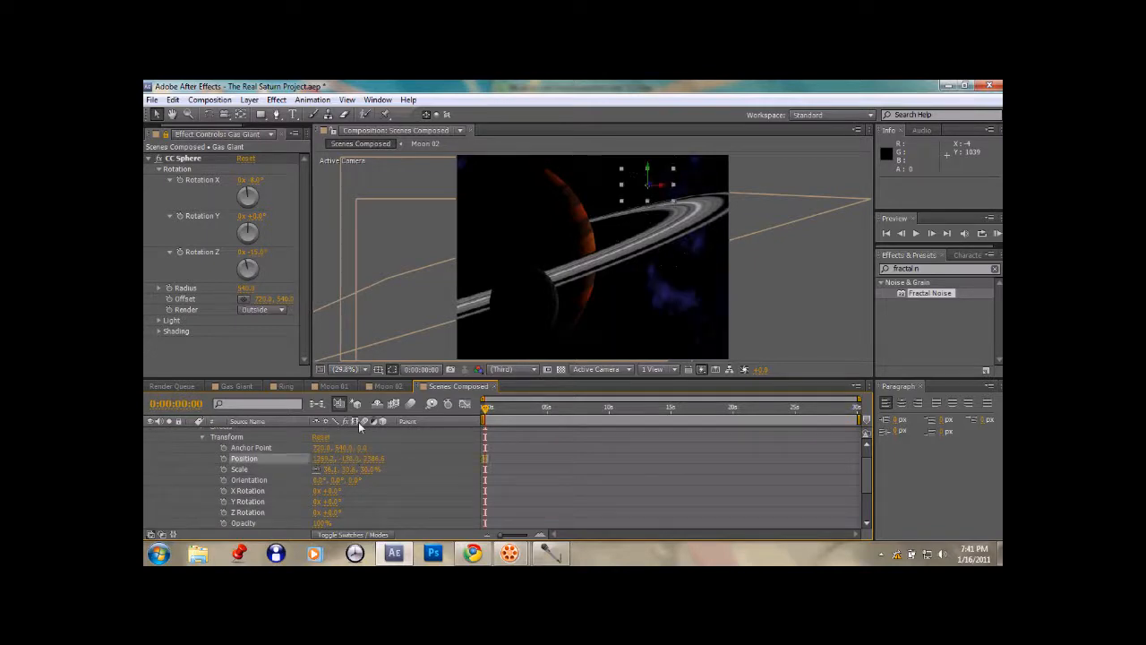
pyautogui.moveTo(365, 473)
pyautogui.mouseDown()
pyautogui.moveTo(385, 468)
pyautogui.moveTo(370, 468)
pyautogui.mouseUp()
pyautogui.click(398, 474)
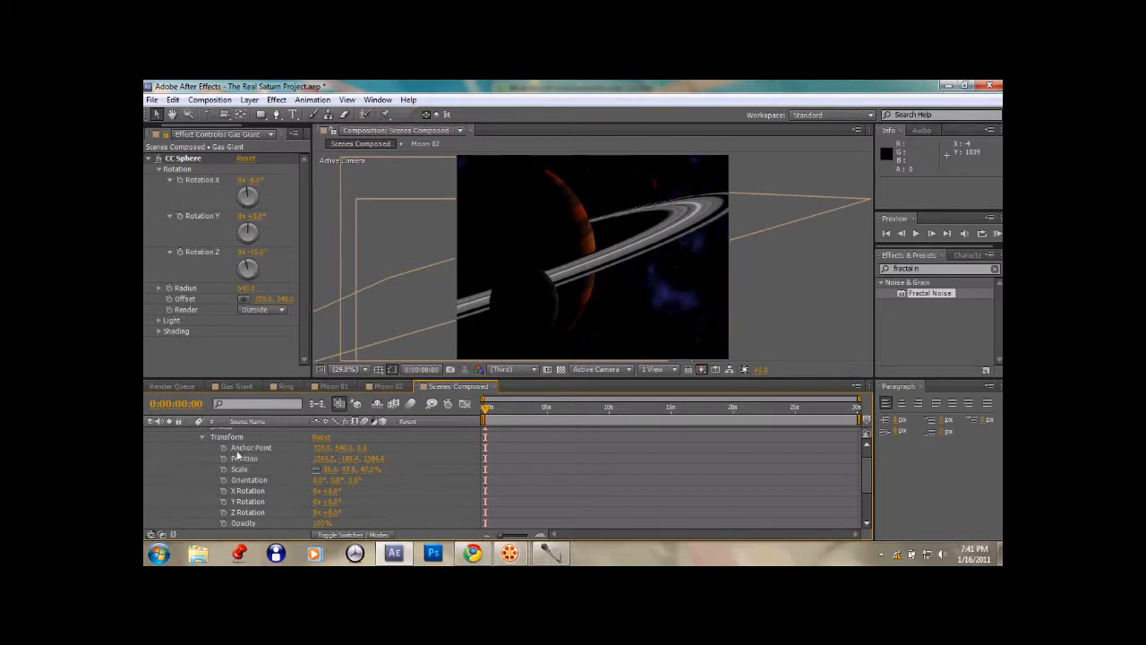
pyautogui.click(203, 438)
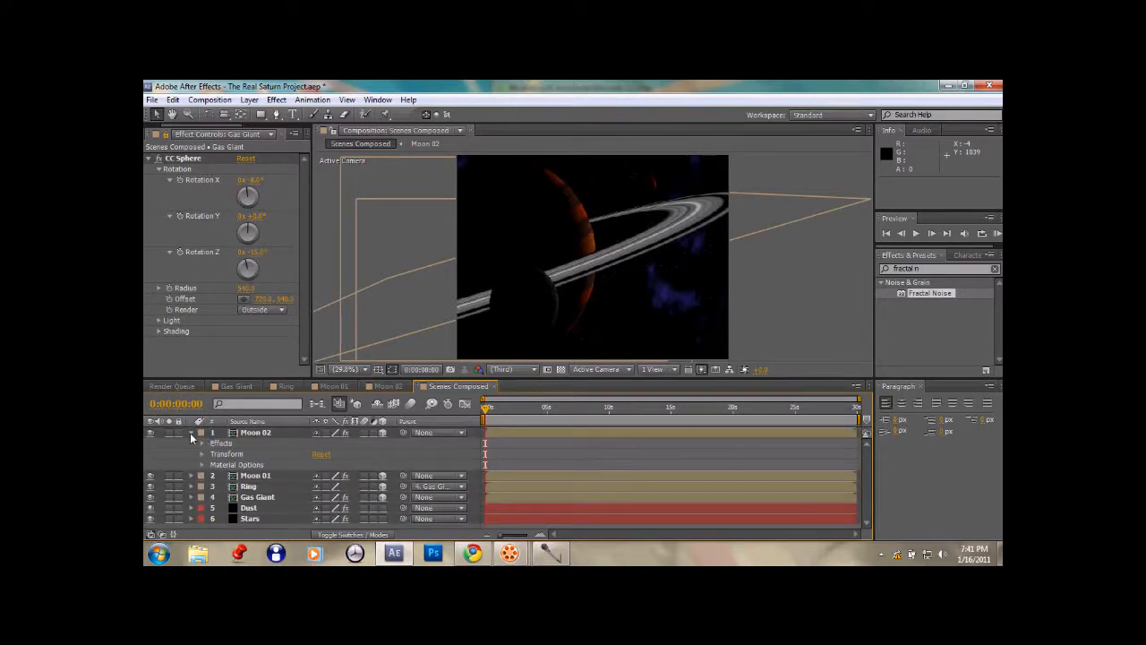
pyautogui.click(189, 431)
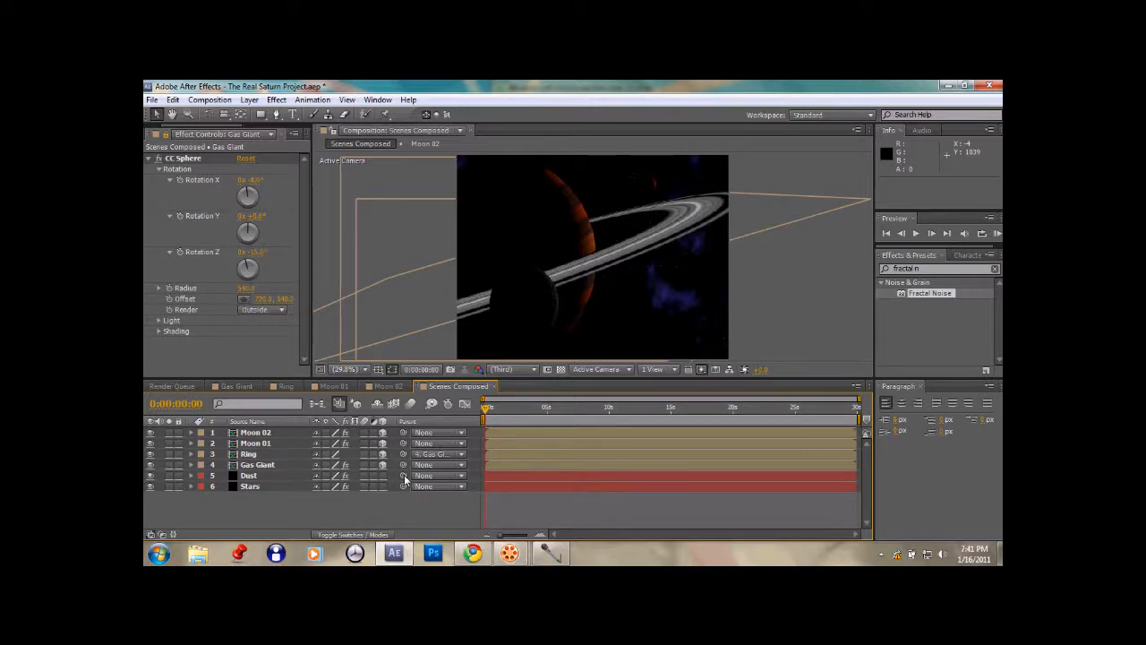
# Step: Parent the Dust layer to Stars and make both layers 3D, with the transform properties of Stars expanded
pyautogui.moveTo(404, 475); pyautogui.dragTo(290, 488)
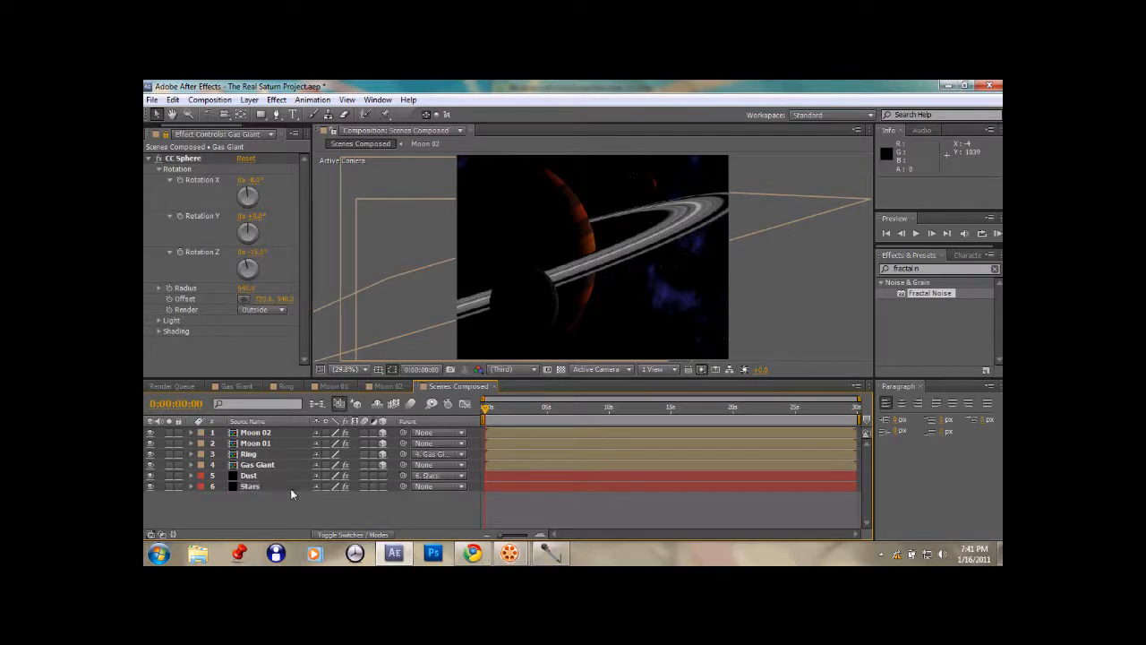
pyautogui.click(191, 475)
pyautogui.click(191, 477)
pyautogui.click(190, 486)
pyautogui.click(202, 508)
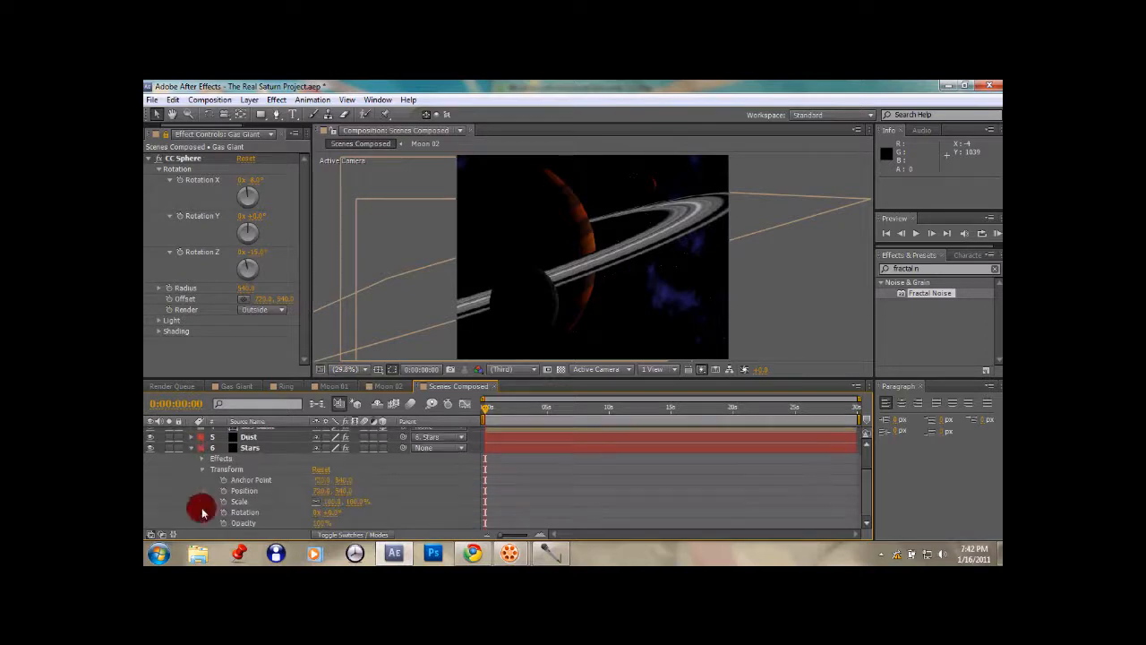
pyautogui.click(382, 448)
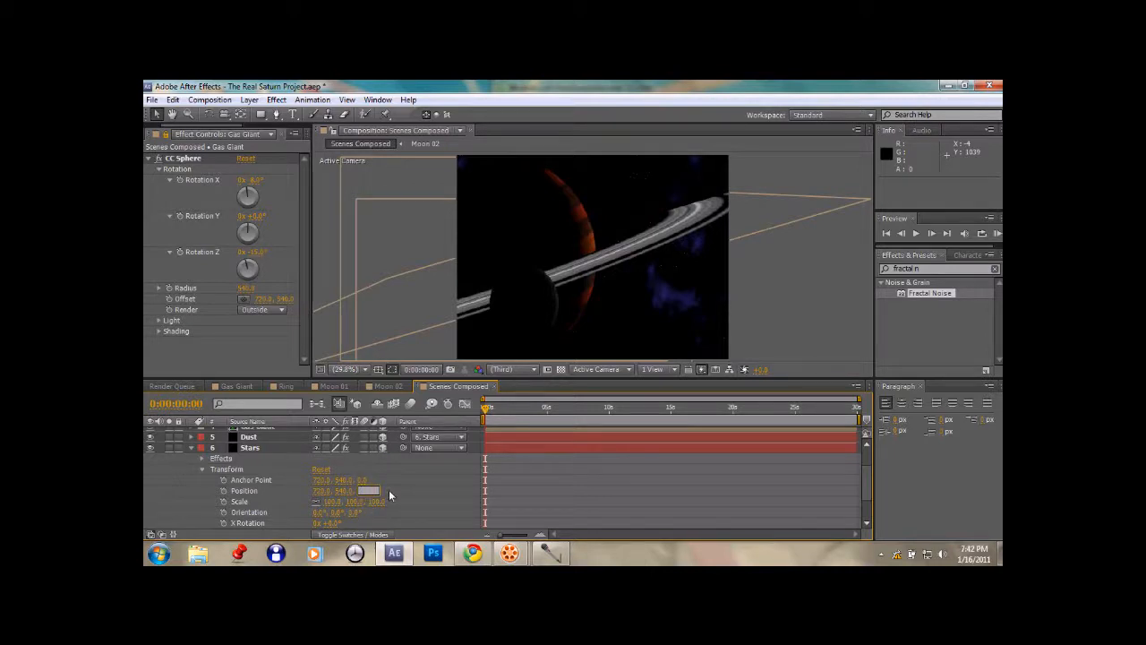
# Step: Set the Stars layer's Z position to 5000 and its linked scale to 350%, then collapse its properties
pyautogui.write('-1000')
pyautogui.press('Return')
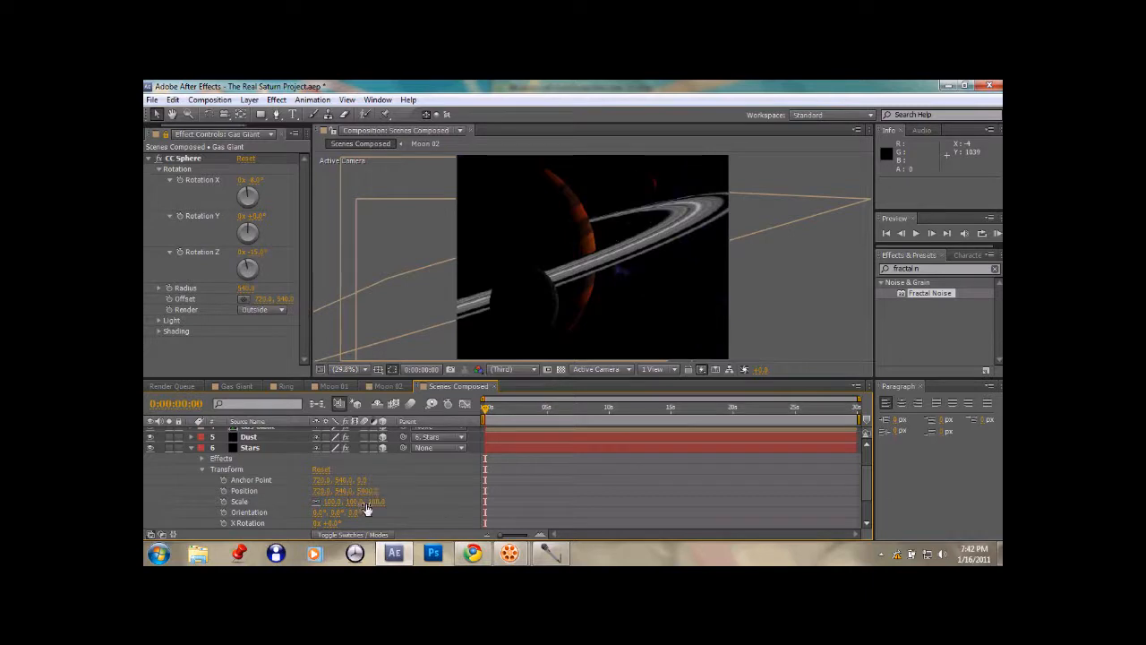
pyautogui.click(377, 501)
pyautogui.write('350')
pyautogui.click(440, 502)
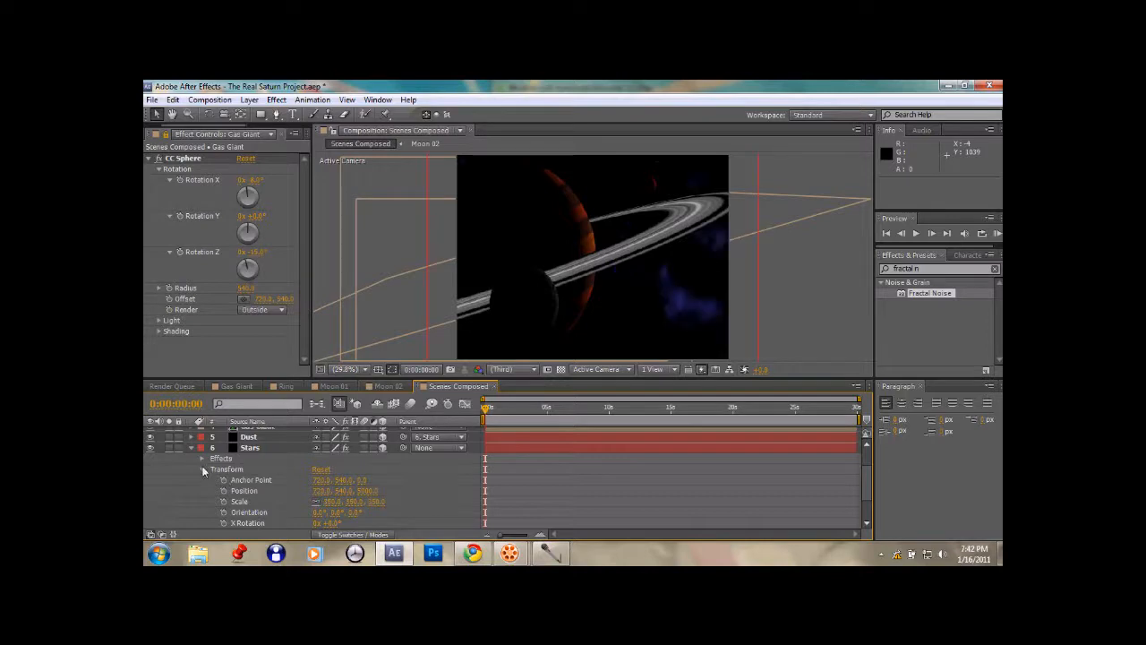
pyautogui.click(190, 446)
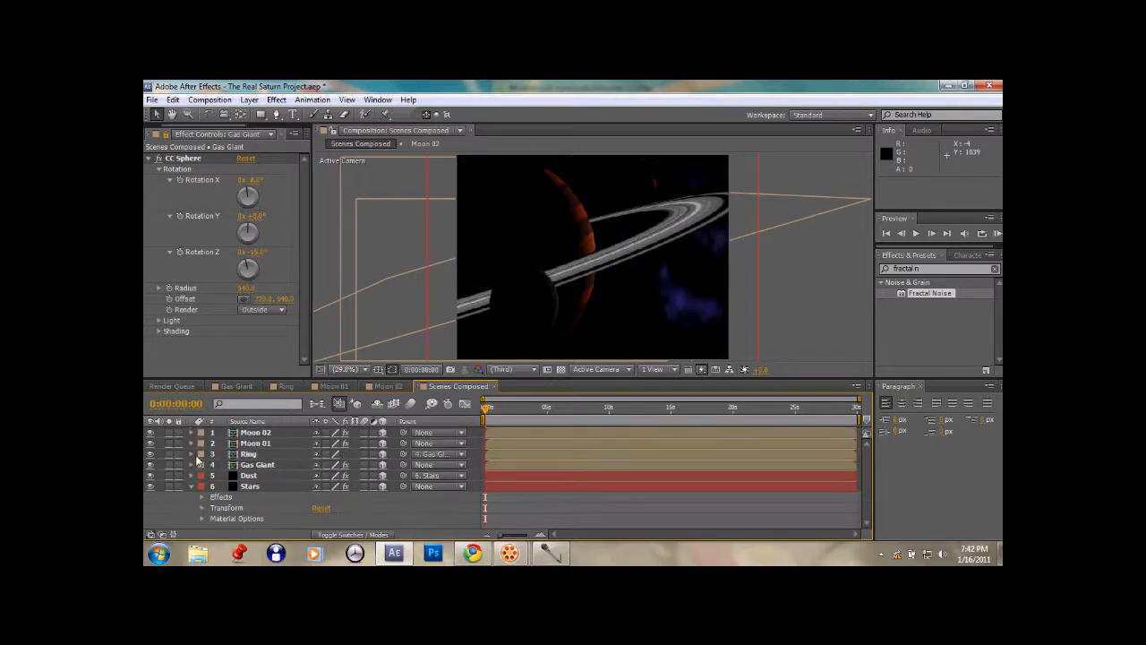
# Step: Enable continuous rasterization for the Dust and Stars layers
pyautogui.click(326, 477)
pyautogui.click(327, 486)
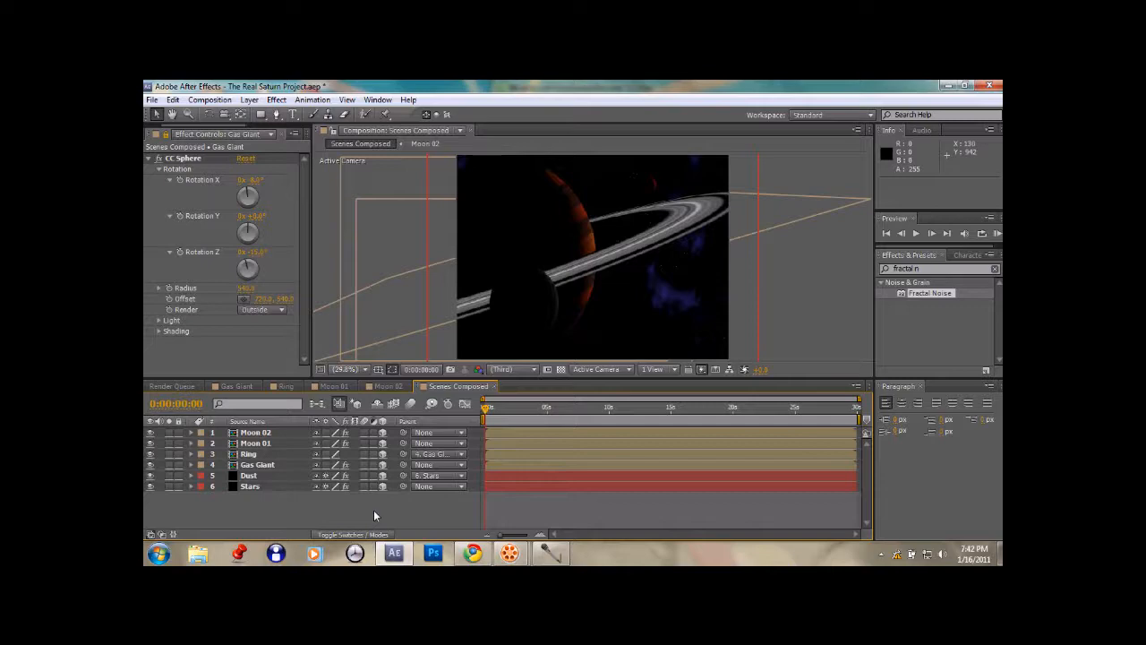
pyautogui.click(948, 86)
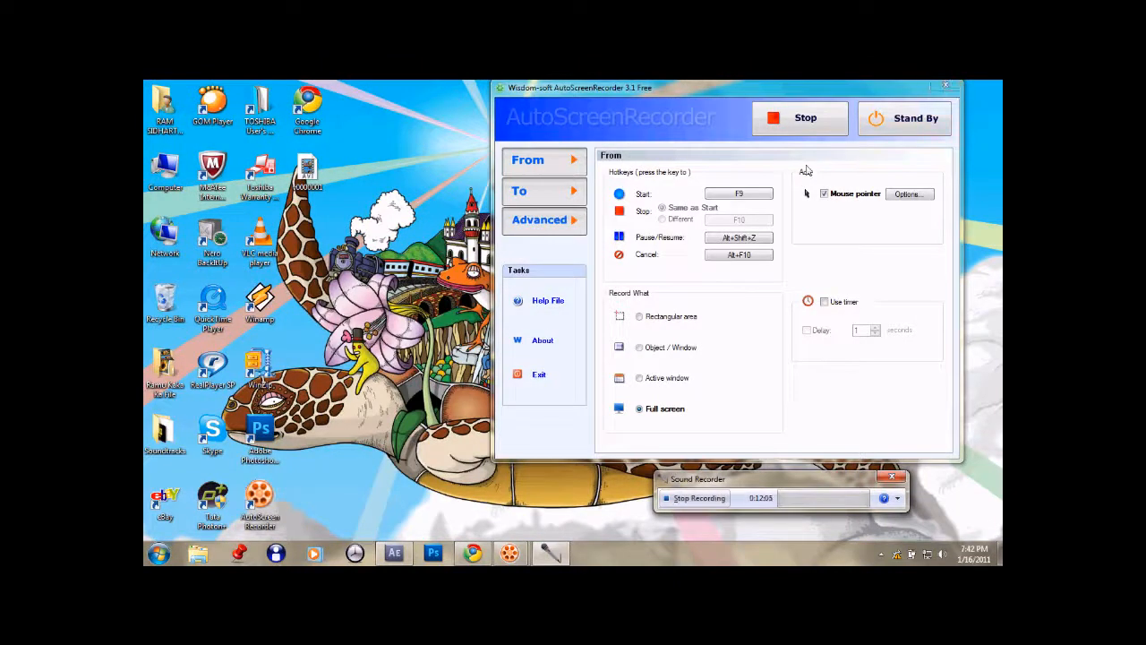